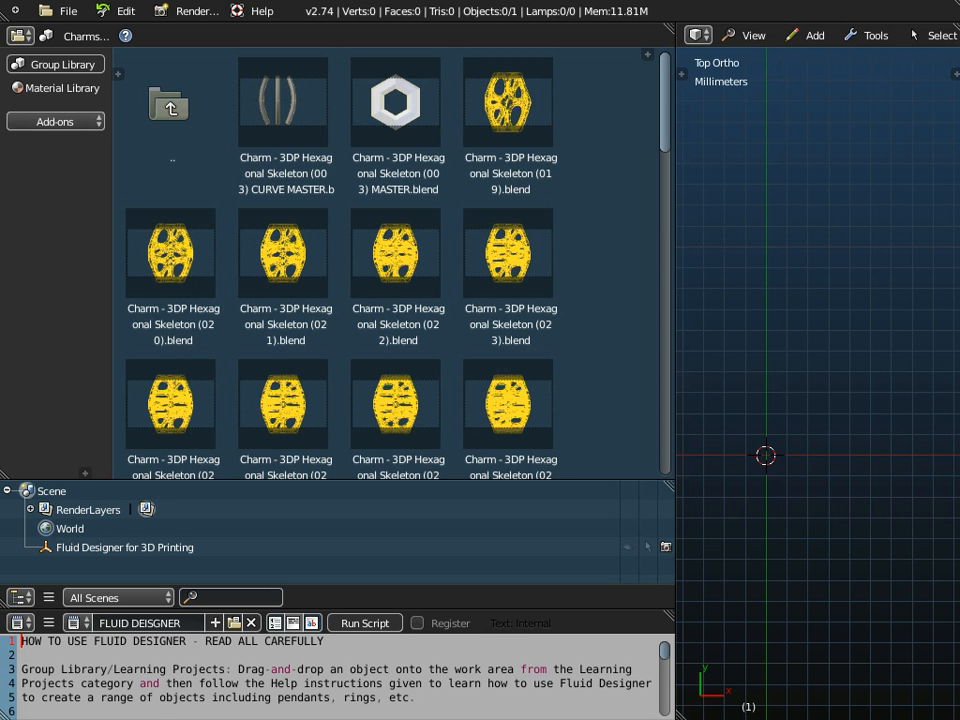
Browse the Patterns - Alphabet Harrington Font category of the group library to examine the available letters.
{"action": "left_click", "coordinate": [62, 64]}
{"action": "left_click", "coordinate": [86, 36]}
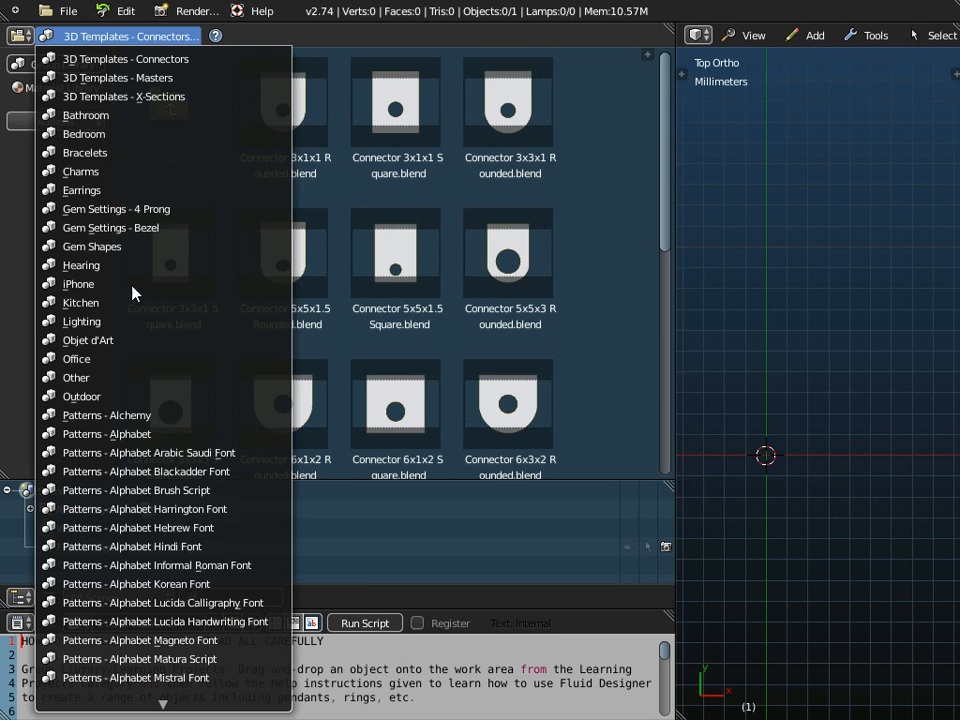
{"action": "left_click", "coordinate": [140, 509]}
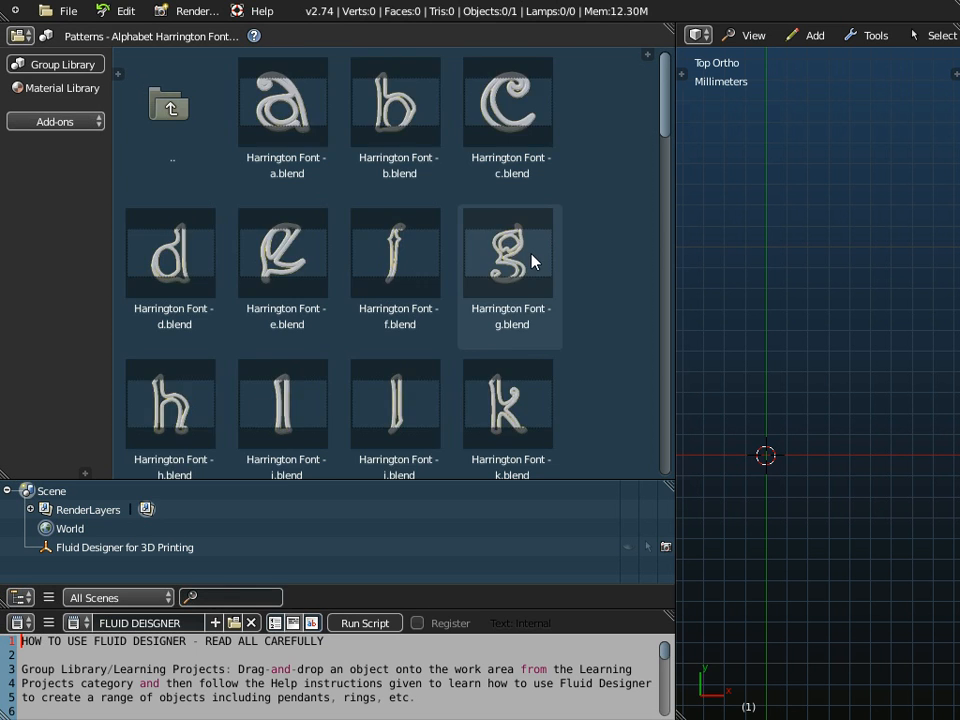
{"action": "scroll", "coordinate": [532, 258], "scroll_direction": "down", "scroll_amount": 4}
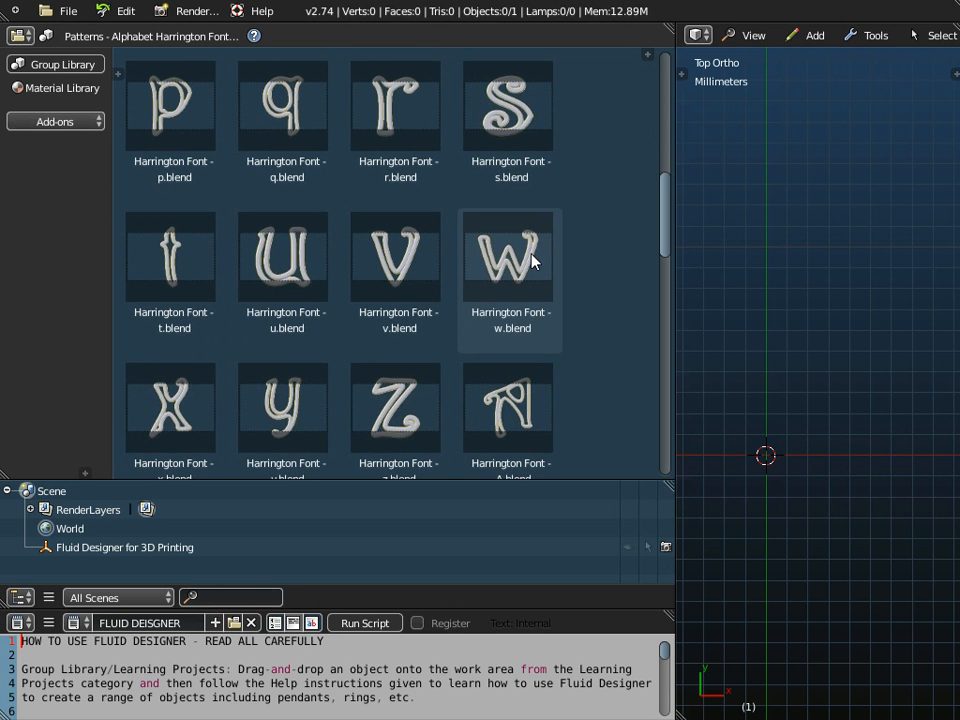
{"action": "scroll", "coordinate": [532, 260], "scroll_direction": "up", "scroll_amount": 4}
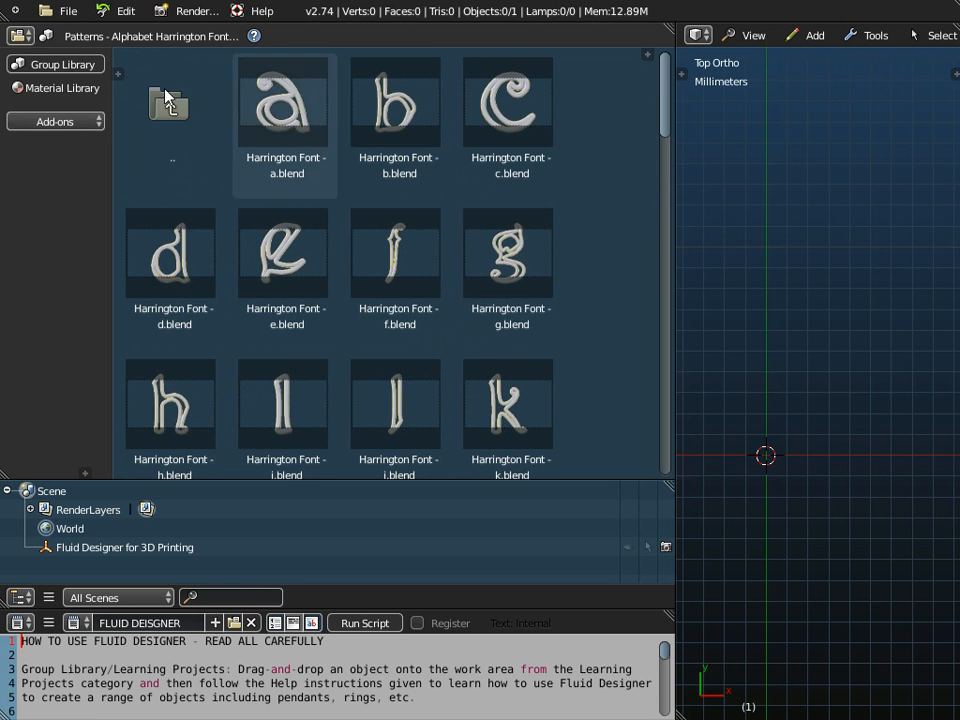
Browse the Patterns - Astrological category of the library and select the Zodiac - Capricorn Pattern (001a) MASTER.
{"action": "left_click", "coordinate": [96, 36]}
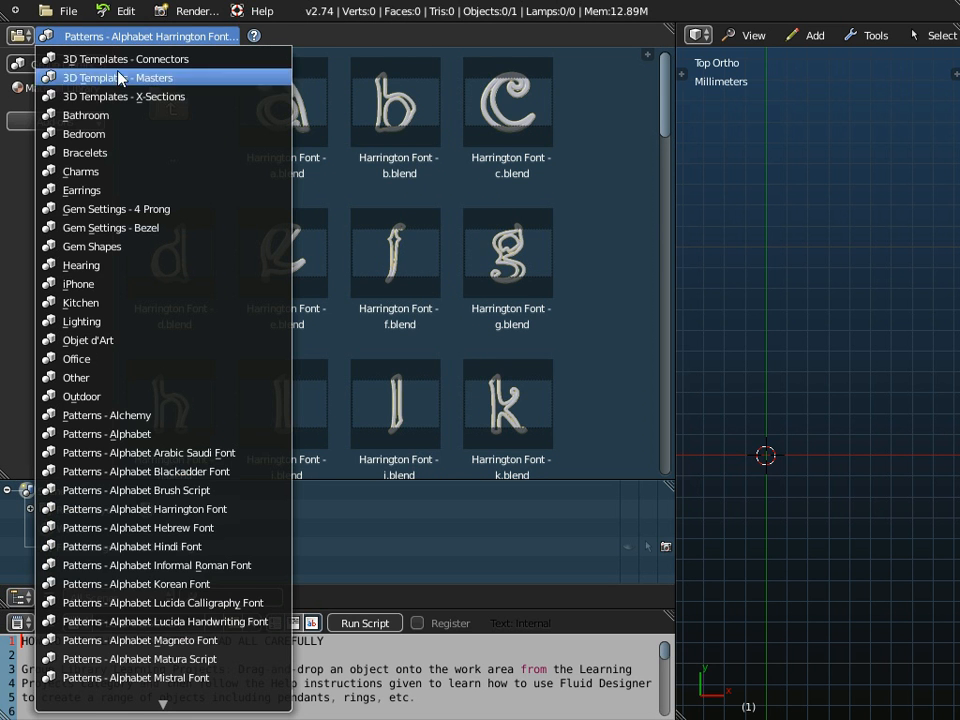
{"action": "scroll", "coordinate": [130, 660], "scroll_direction": "down", "scroll_amount": 3}
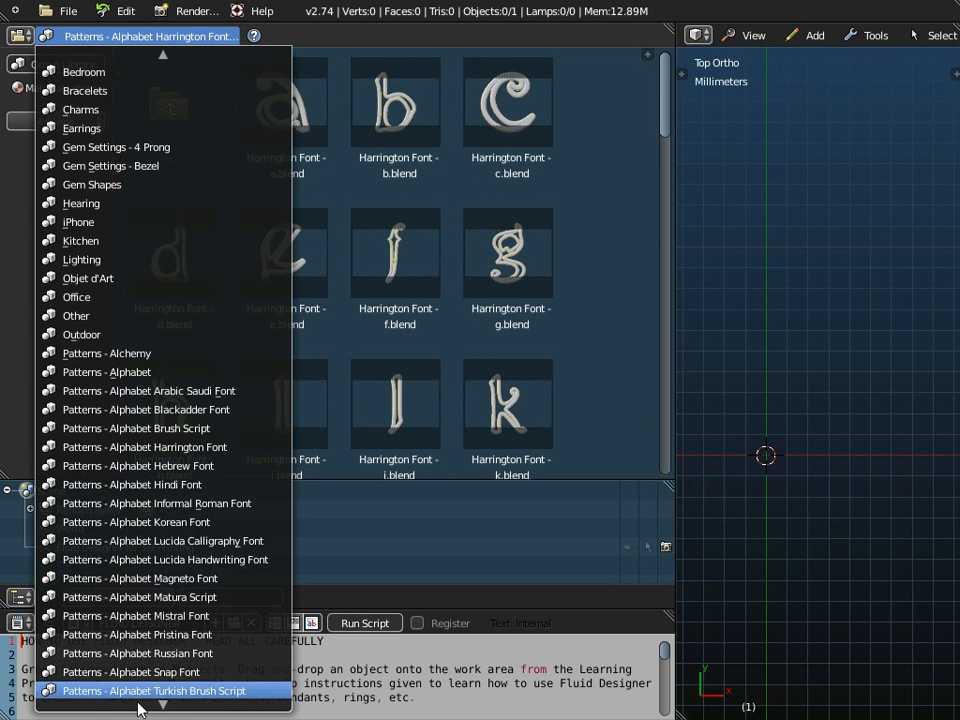
{"action": "scroll", "coordinate": [139, 678], "scroll_direction": "down", "scroll_amount": 6}
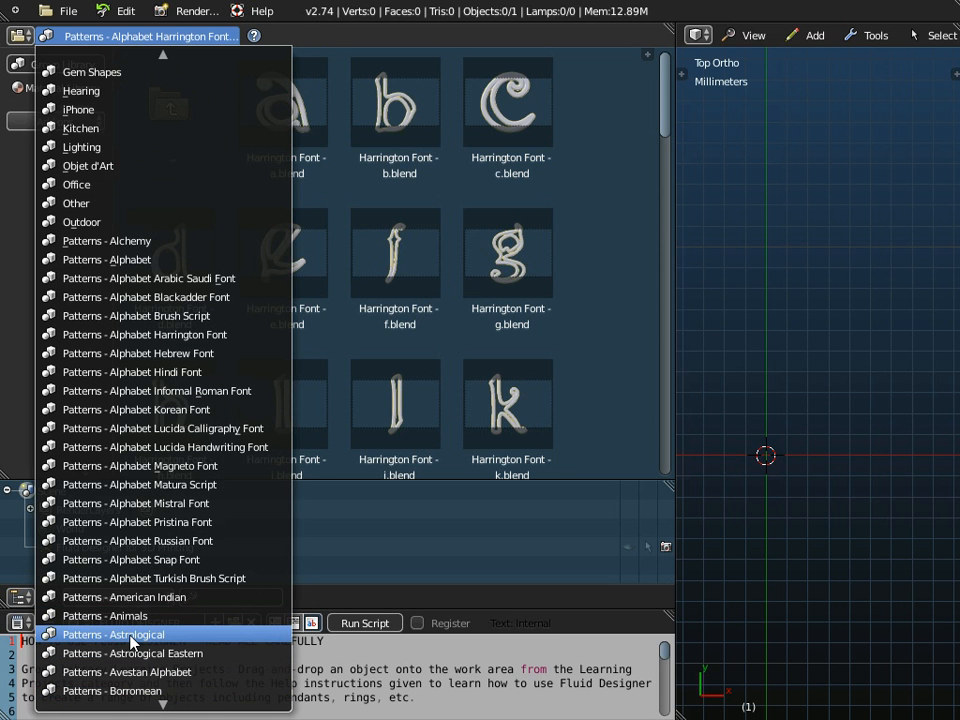
{"action": "left_click", "coordinate": [133, 636]}
{"action": "scroll", "coordinate": [510, 281], "scroll_direction": "down", "scroll_amount": 3}
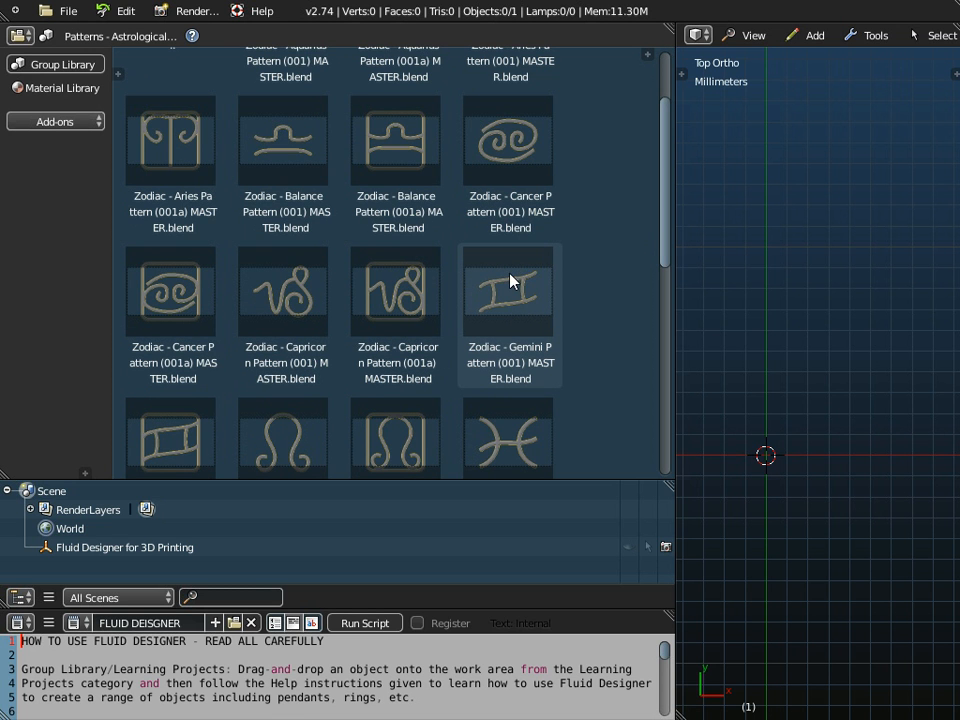
{"action": "left_click", "coordinate": [407, 305]}
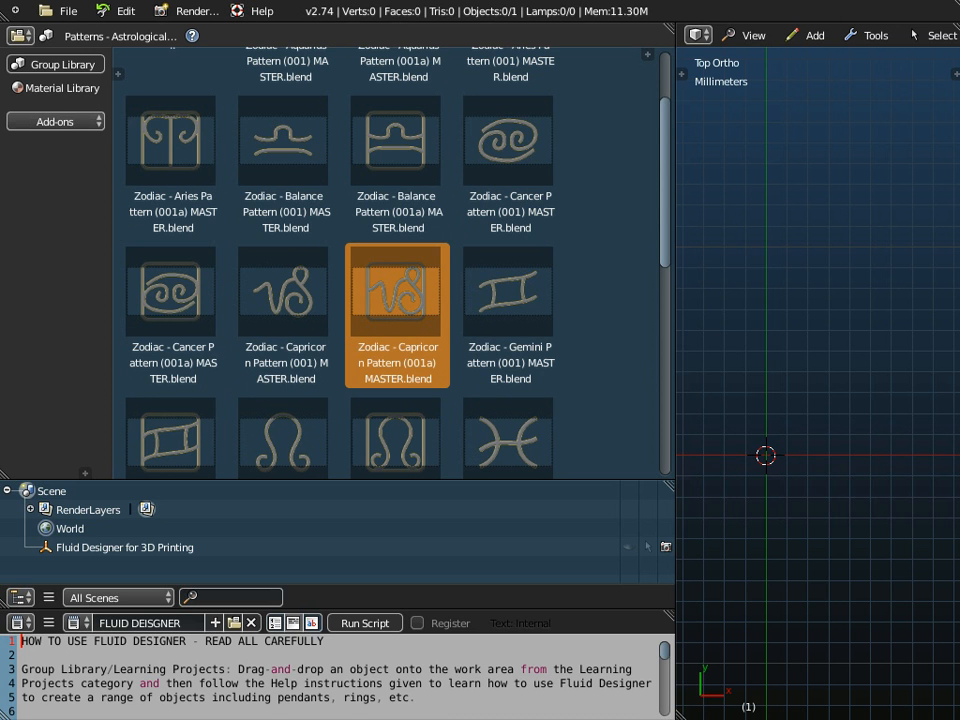
Start a new scene by reloading the start-up file.
{"action": "left_click", "coordinate": [70, 11]}
{"action": "left_click", "coordinate": [80, 33]}
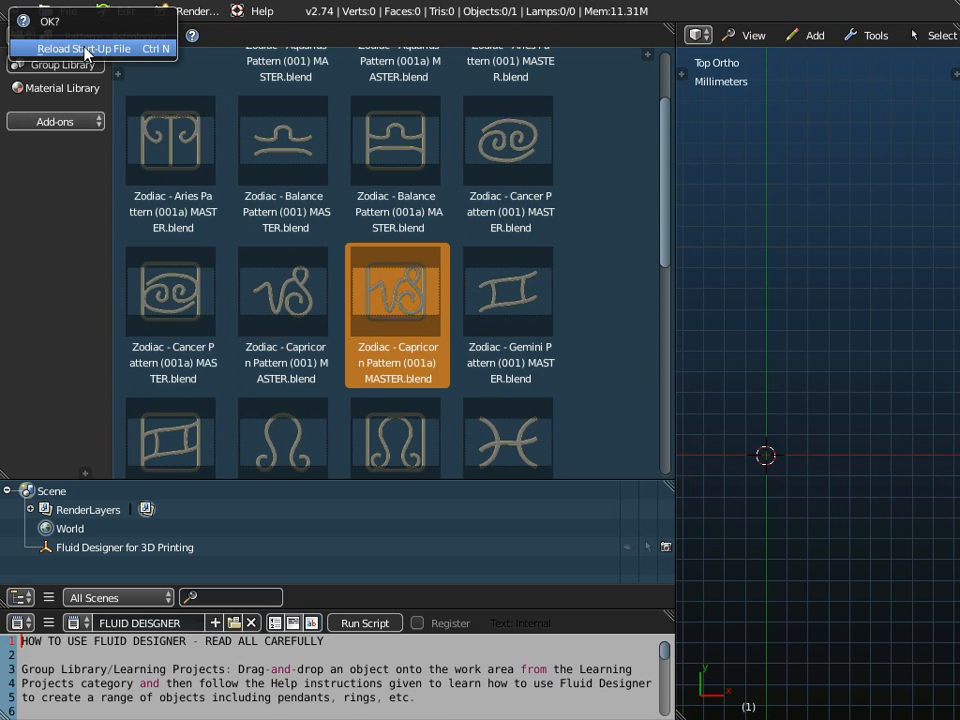
{"action": "left_click", "coordinate": [84, 48]}
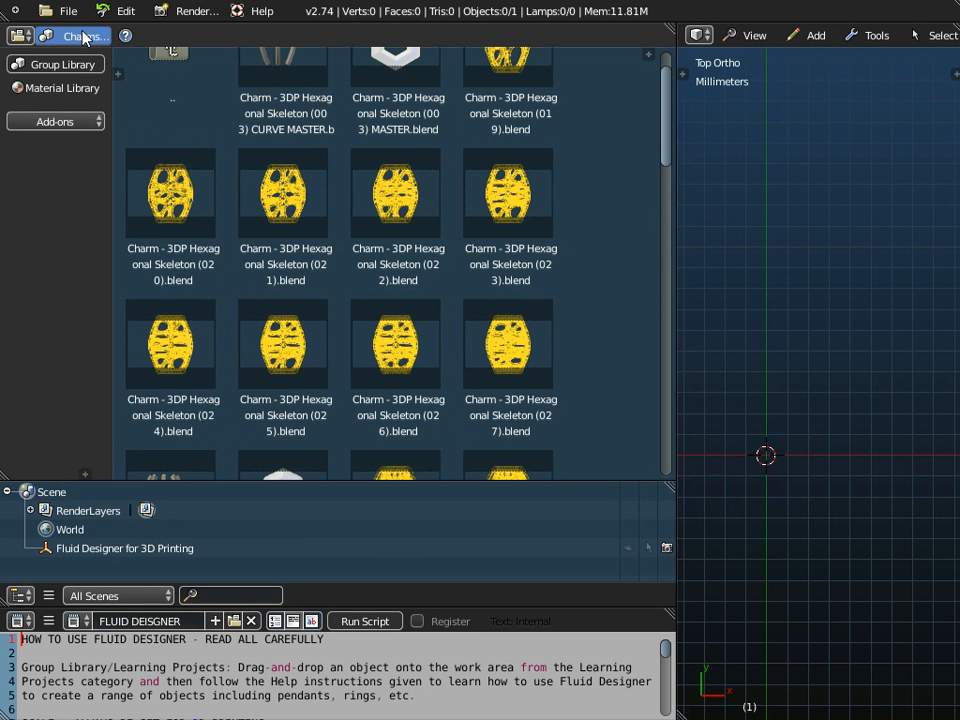
Add the Charm - 3DP Hexagonal Skeleton (003) MASTER from the Charms library to the 3D work area.
{"action": "scroll", "coordinate": [501, 180], "scroll_direction": "up", "scroll_amount": 2}
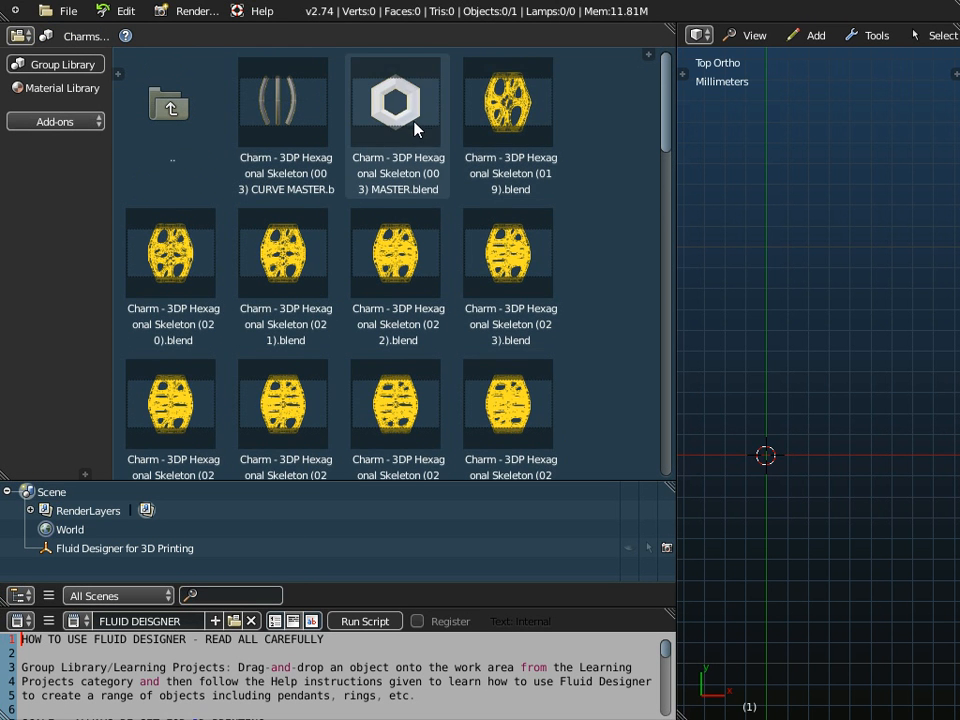
{"action": "left_click", "coordinate": [413, 125]}
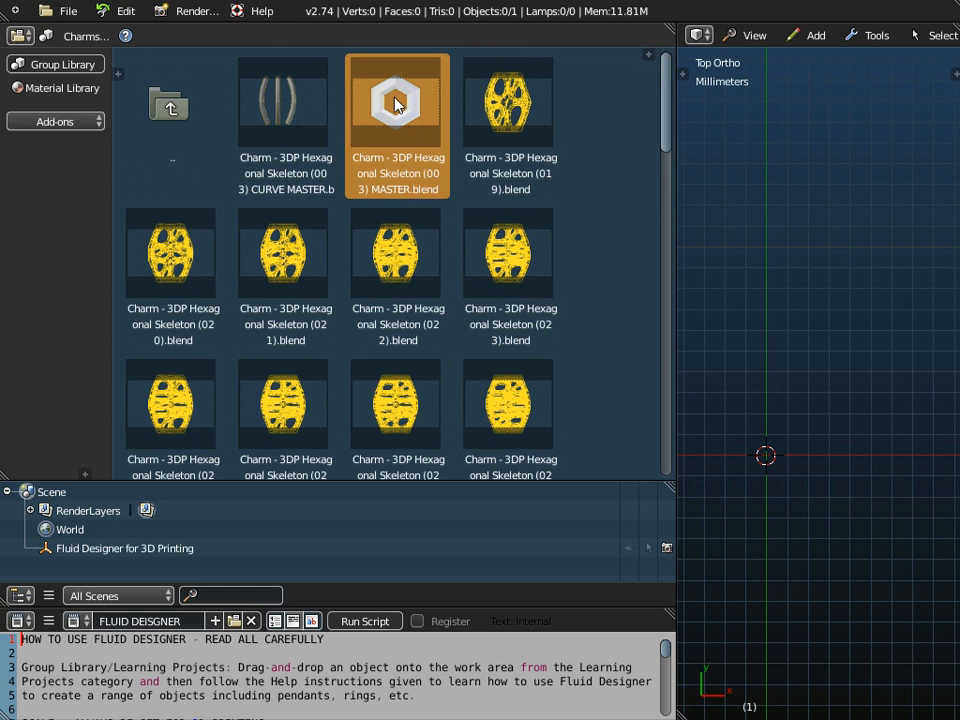
{"action": "scroll", "coordinate": [375, 307], "scroll_direction": "down", "scroll_amount": 6}
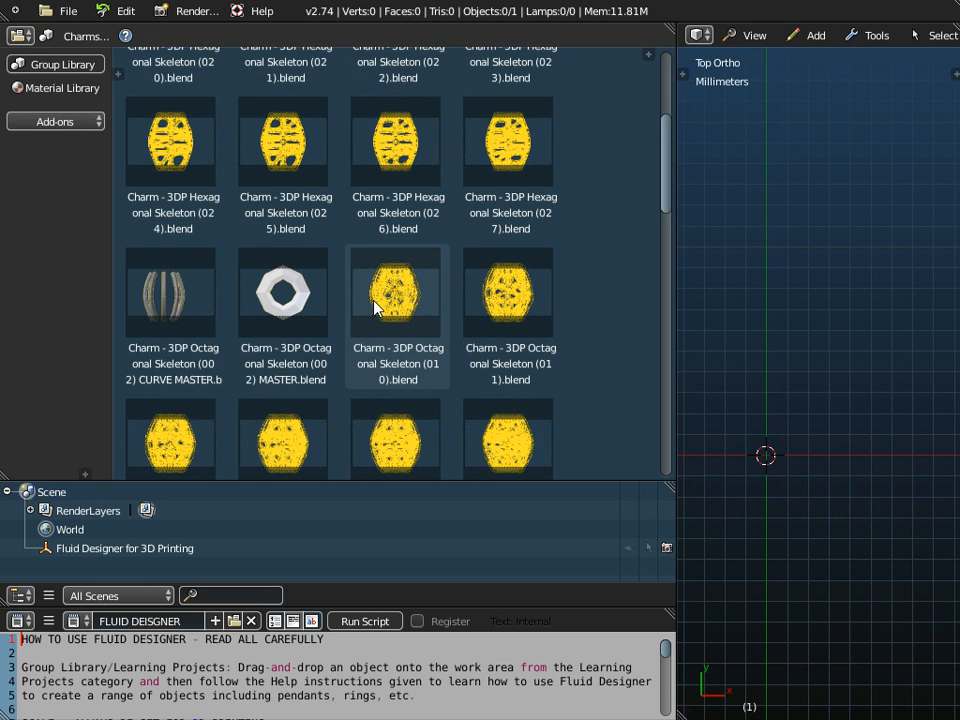
{"action": "scroll", "coordinate": [375, 307], "scroll_direction": "down", "scroll_amount": 2}
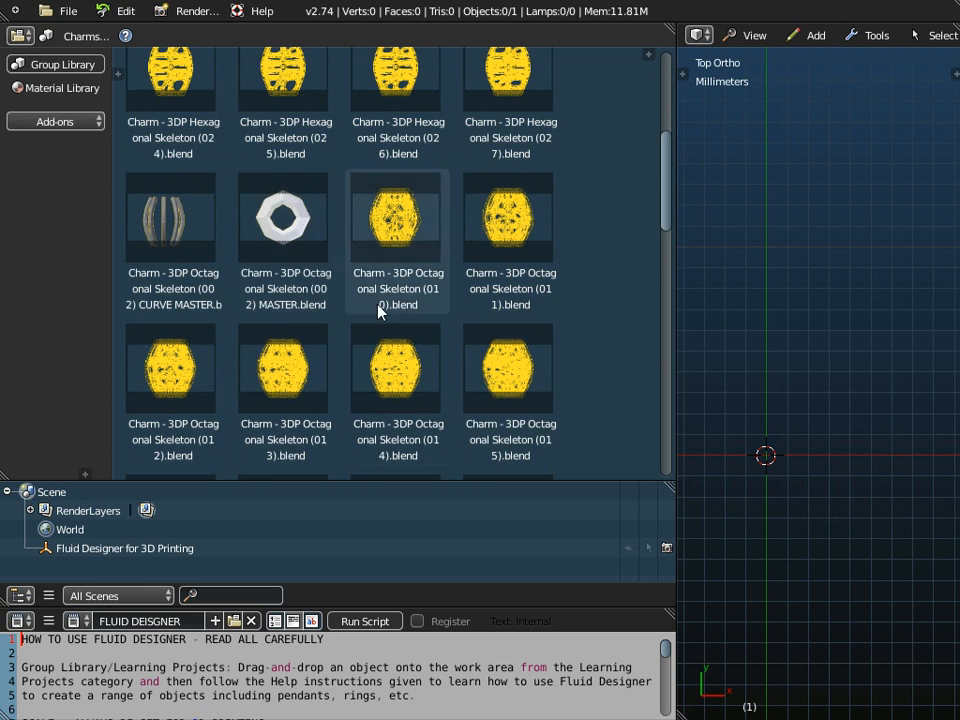
{"action": "scroll", "coordinate": [320, 250], "scroll_direction": "down", "scroll_amount": 6}
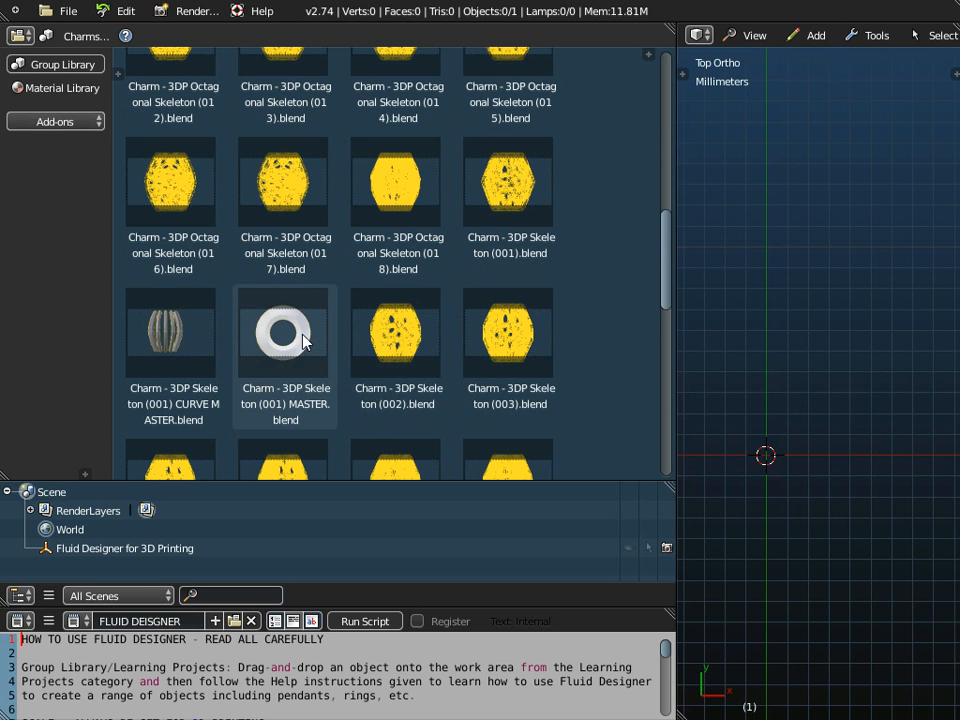
{"action": "scroll", "coordinate": [420, 321], "scroll_direction": "down", "scroll_amount": 5}
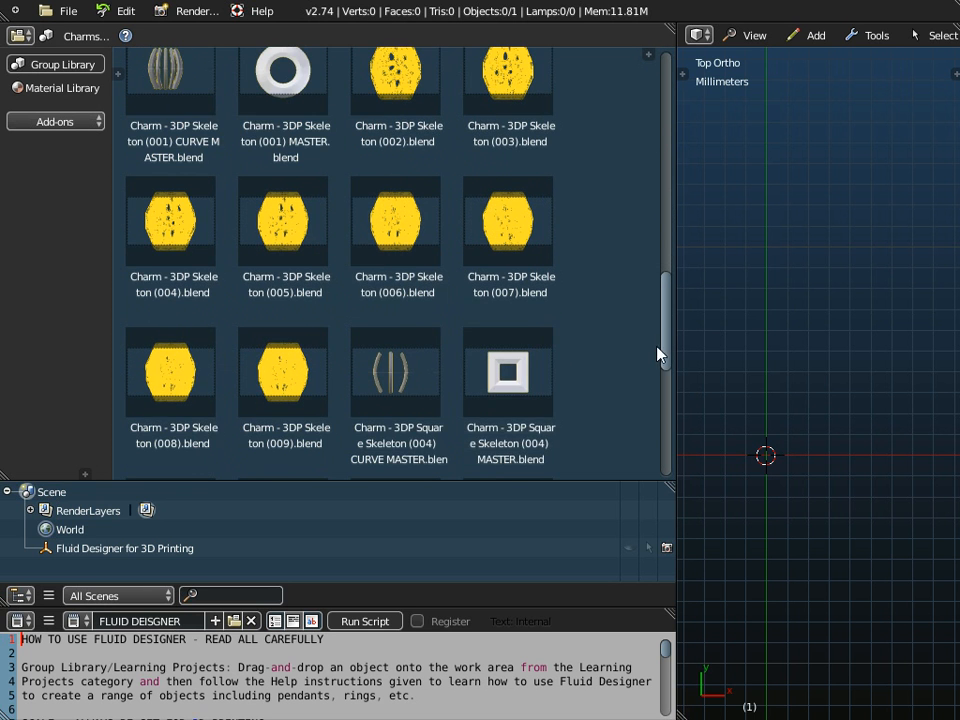
{"action": "left_click_drag", "start_coordinate": [668, 356], "coordinate": [666, 141]}
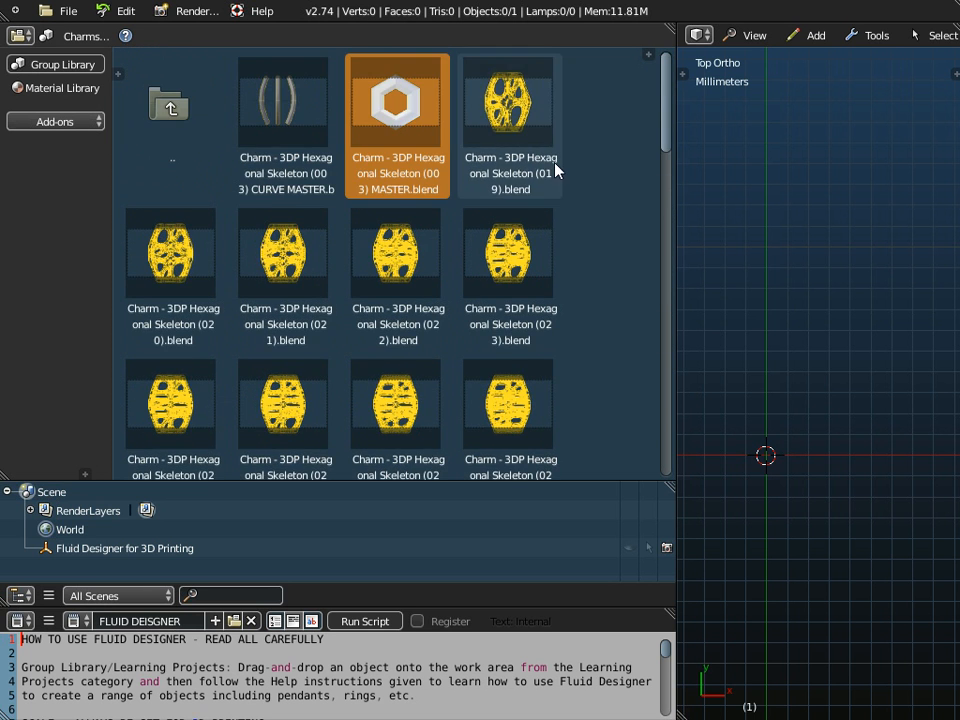
{"action": "left_click_drag", "start_coordinate": [407, 122], "coordinate": [810, 222]}
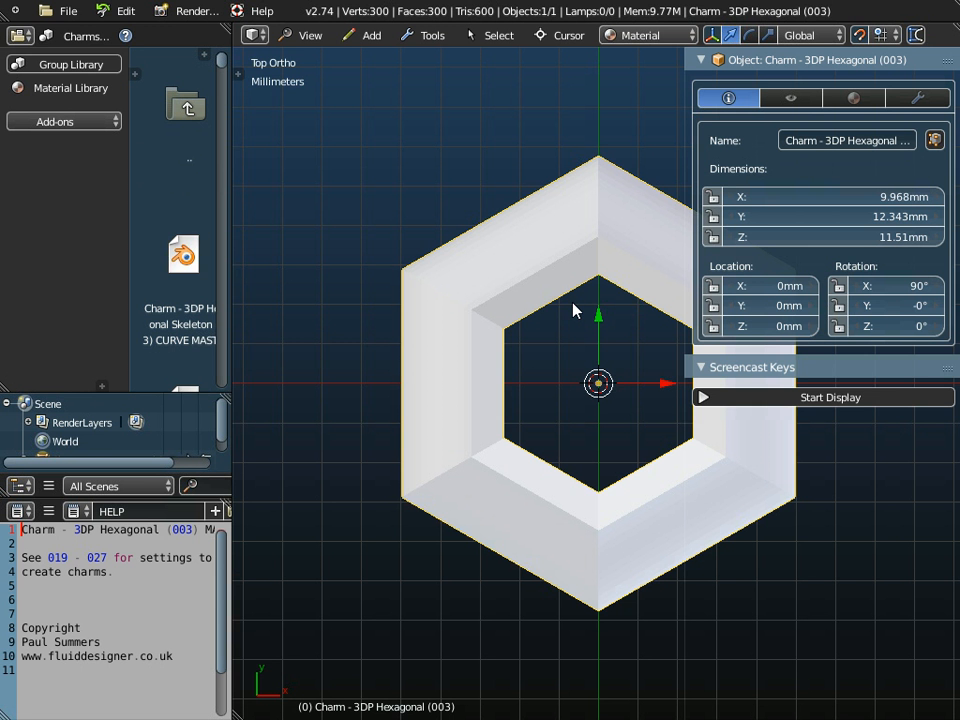
Start the Screencast Keys display and collapse its settings.
{"action": "left_click", "coordinate": [817, 401]}
{"action": "left_click", "coordinate": [760, 367]}
Measure diagonally across the charm's hexagonal opening with the ruler in the top view.
{"action": "middle_click_drag", "start_coordinate": [594, 414], "coordinate": [463, 291]}
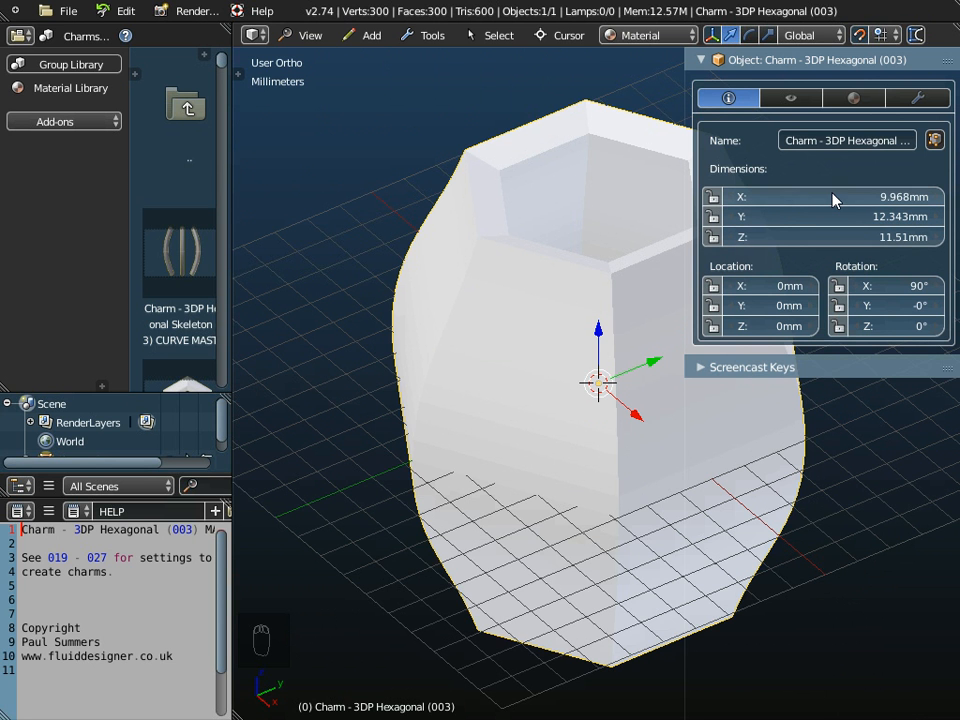
{"action": "middle_click_drag", "start_coordinate": [551, 300], "coordinate": [544, 424]}
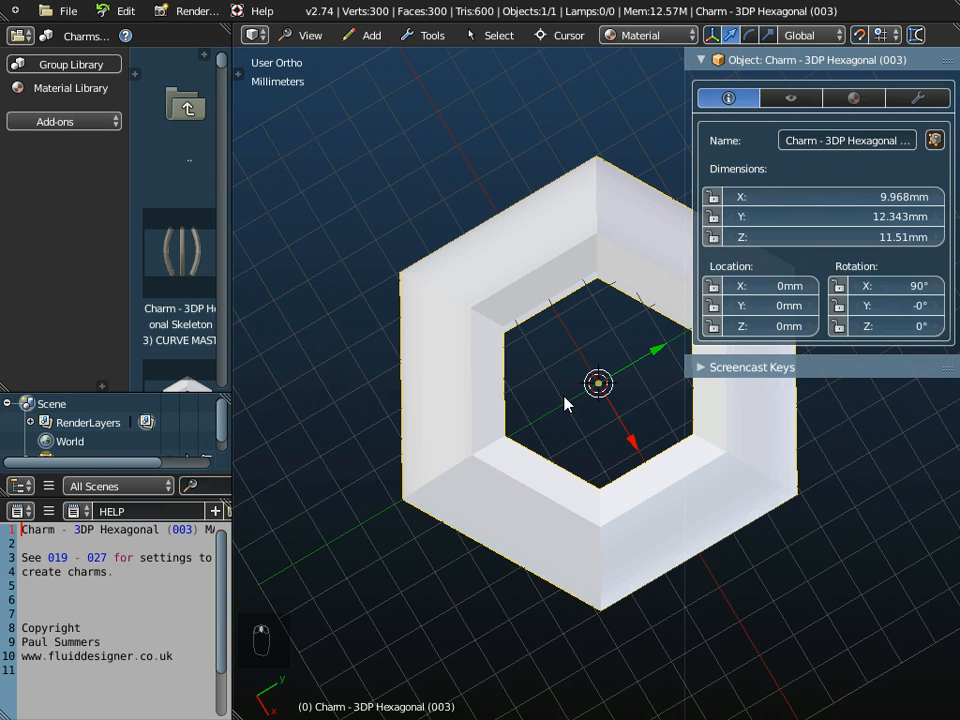
{"action": "left_click", "coordinate": [312, 36]}
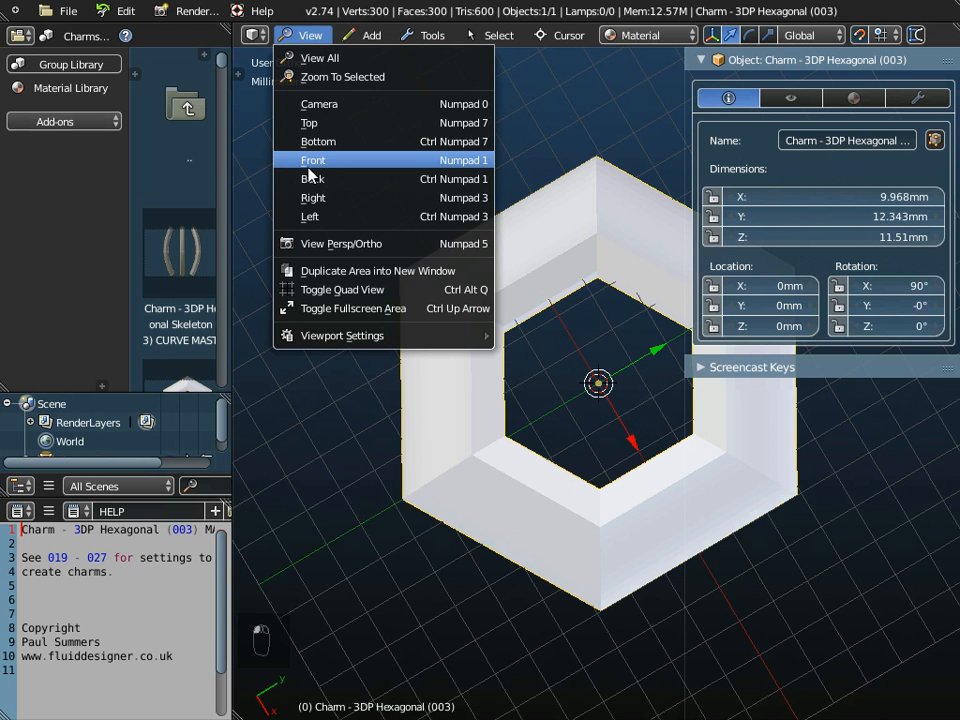
{"action": "left_click", "coordinate": [322, 122]}
{"action": "left_click", "coordinate": [918, 37]}
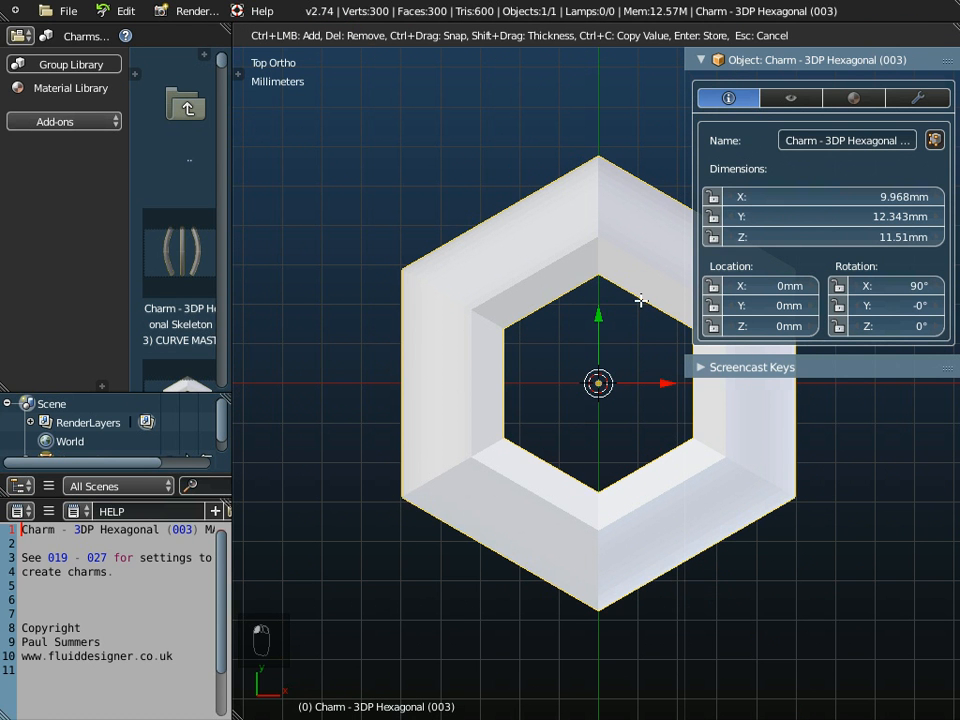
{"action": "left_click_drag", "start_coordinate": [540, 458], "coordinate": [646, 305]}
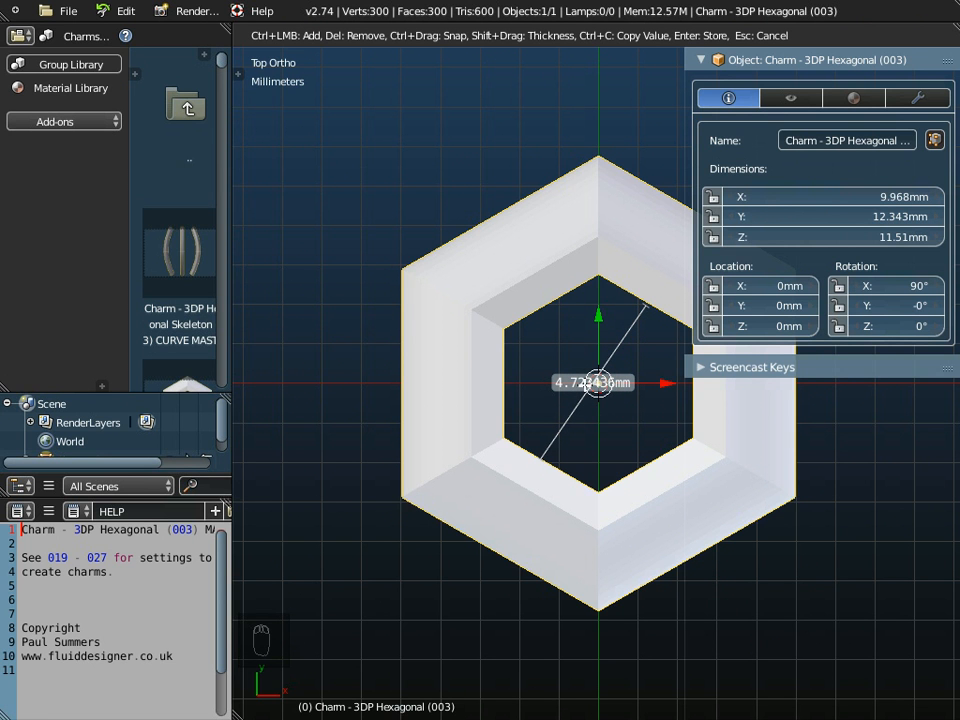
{"action": "scroll", "coordinate": [586, 388], "scroll_direction": "down", "scroll_amount": 2}
{"action": "key", "text": "Escape"}
Narrow the object properties sidebar to free more room for the charm in the 3D view.
{"action": "middle_click_drag", "start_coordinate": [574, 444], "coordinate": [491, 401]}
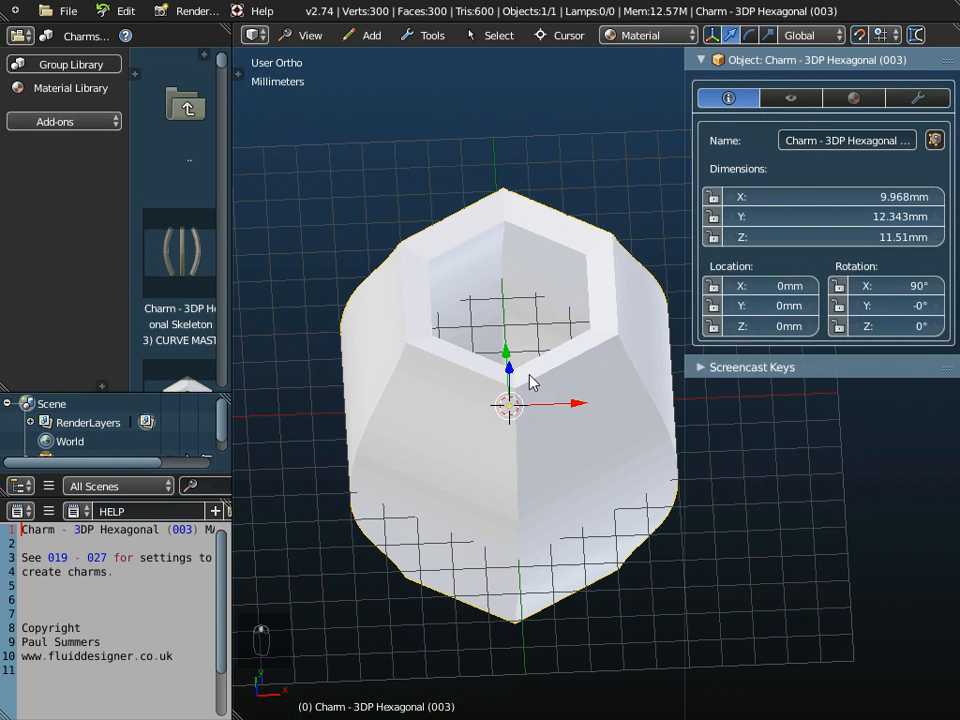
{"action": "left_click_drag", "start_coordinate": [683, 321], "coordinate": [775, 320]}
{"action": "middle_click_drag", "start_coordinate": [775, 320], "coordinate": [625, 322]}
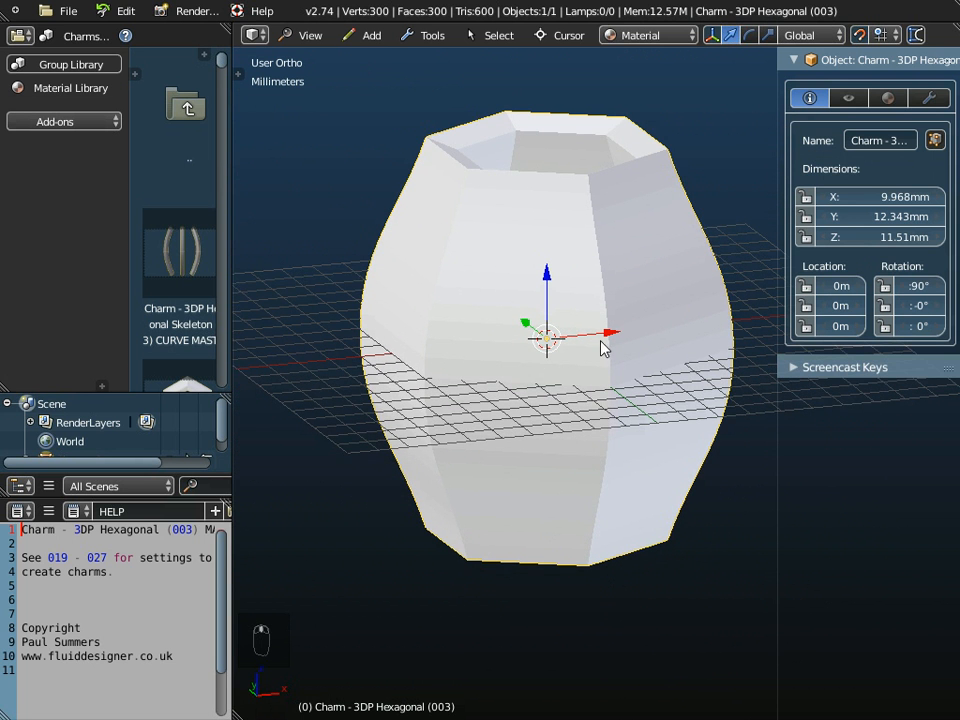
{"action": "middle_click_drag", "start_coordinate": [544, 317], "coordinate": [560, 345]}
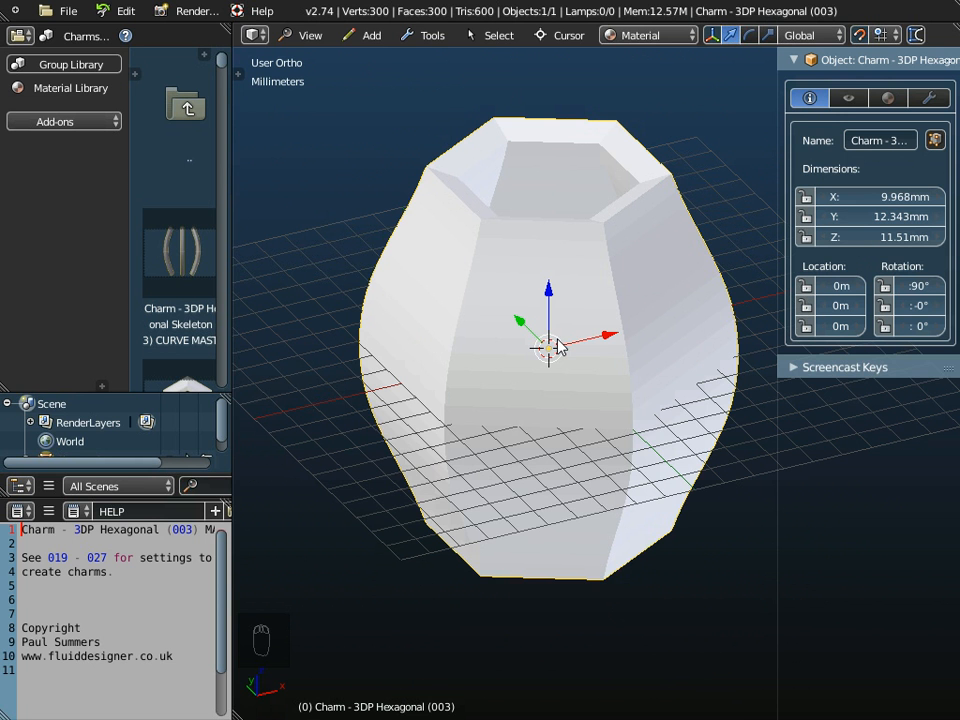
Append the object Harrington Font - g from Harrington Font - g.blend in the Patterns - Alphabet Harrington Font folder.
{"action": "left_click", "coordinate": [68, 11]}
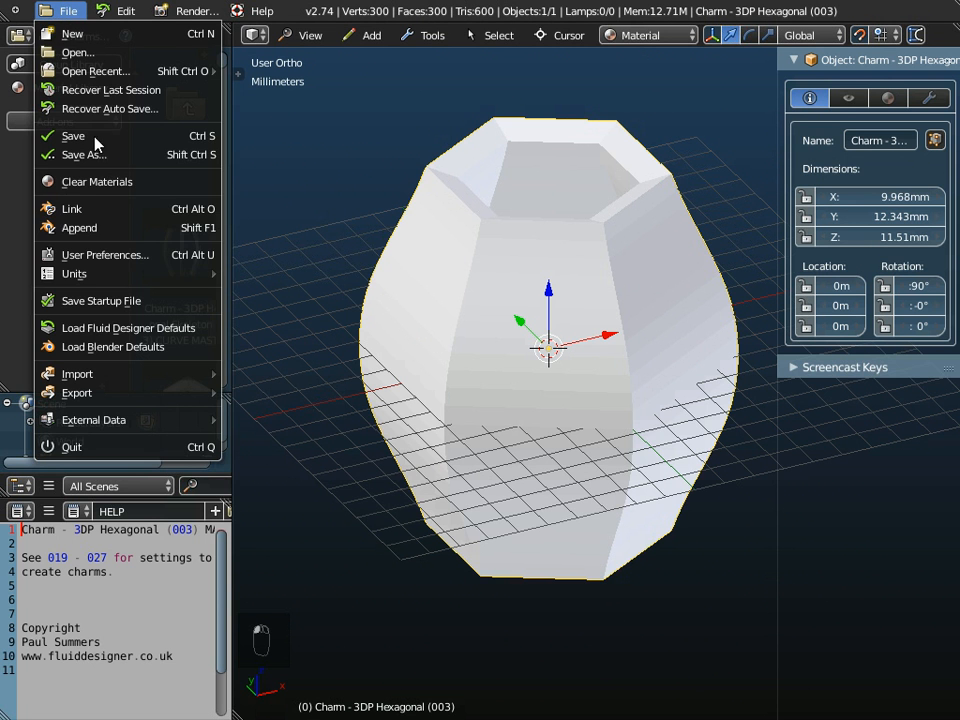
{"action": "left_click", "coordinate": [80, 230]}
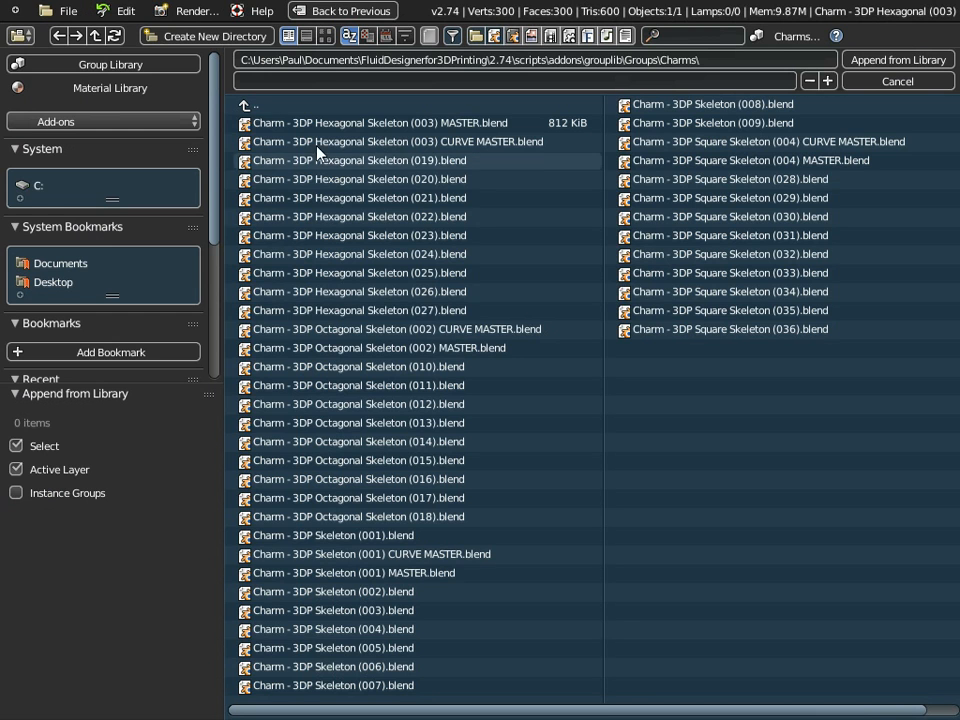
{"action": "left_click", "coordinate": [247, 106]}
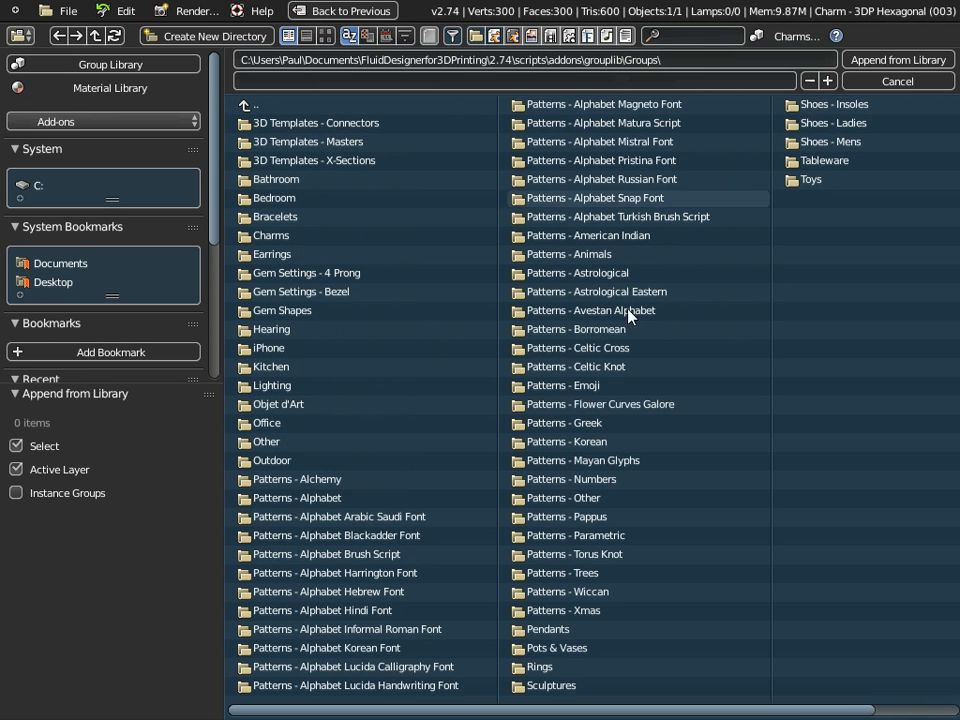
{"action": "left_click", "coordinate": [355, 573]}
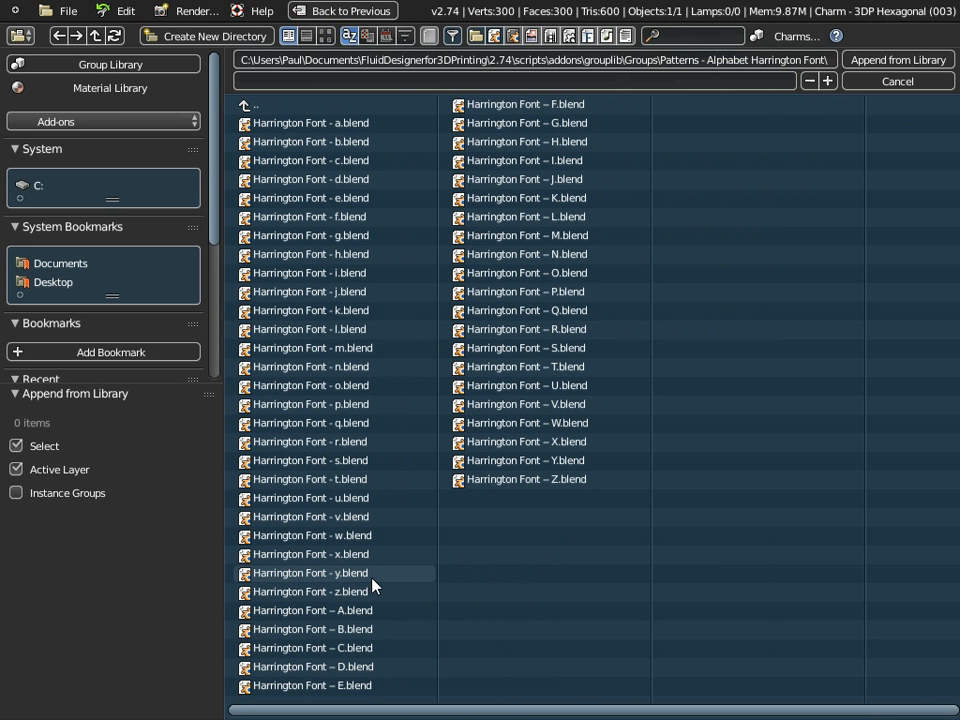
{"action": "double_click", "coordinate": [298, 238]}
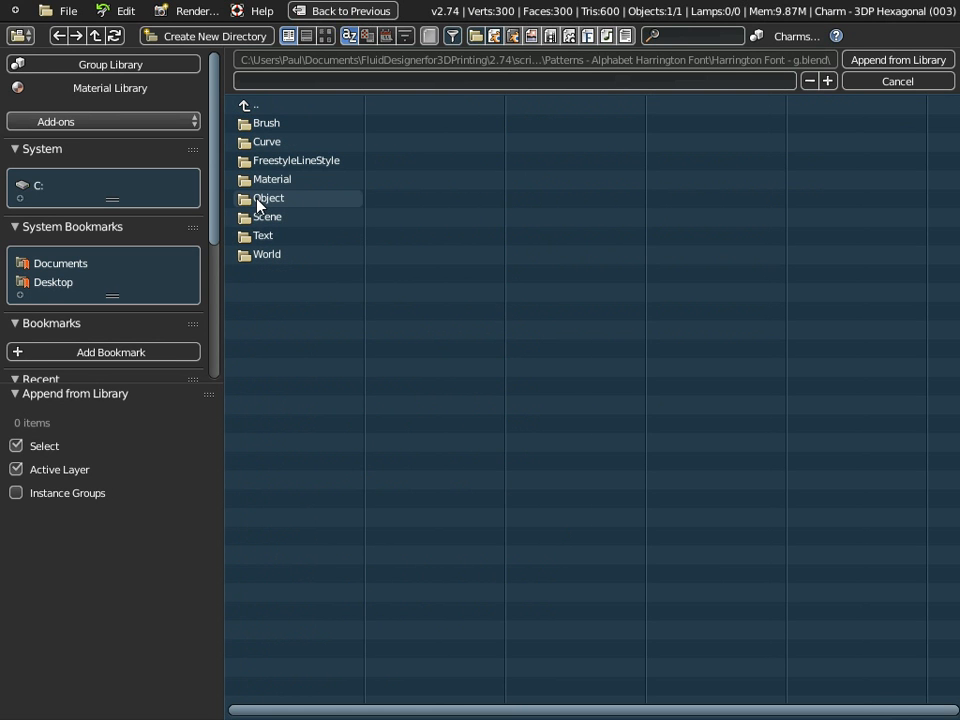
{"action": "left_click", "coordinate": [258, 200]}
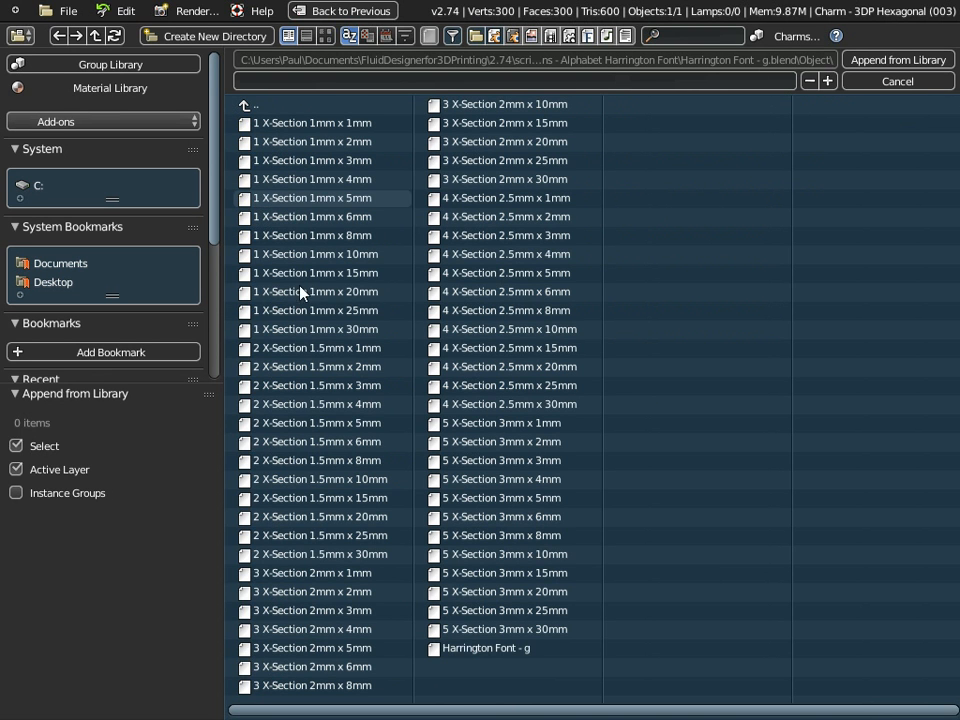
{"action": "left_click", "coordinate": [480, 649]}
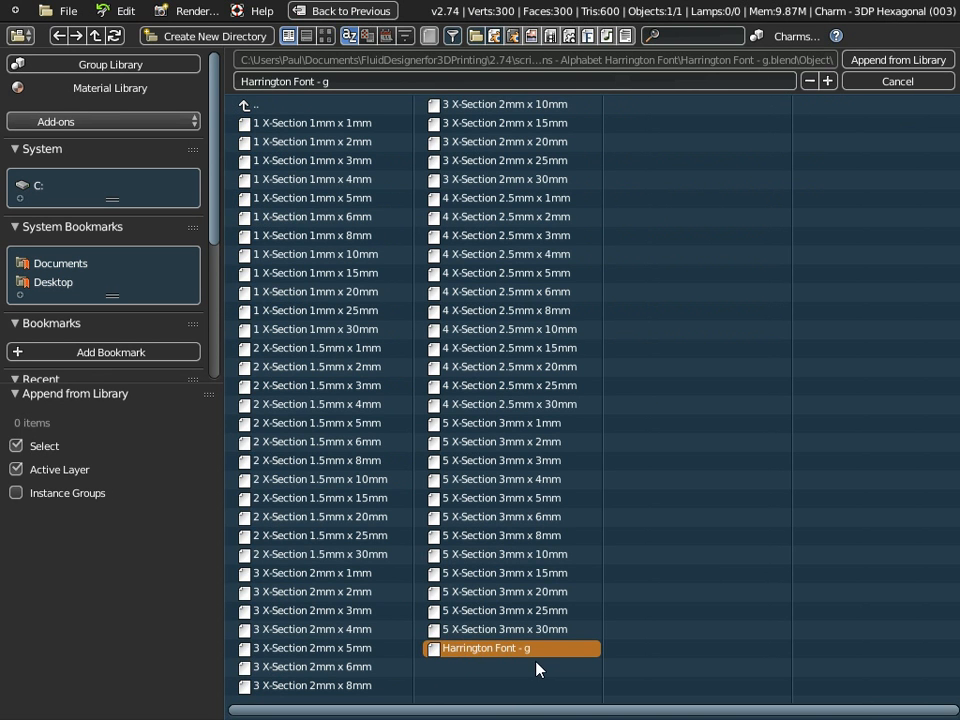
{"action": "left_click", "coordinate": [886, 62]}
Rotate the Harrington Font letter g 90° about the global X axis so it stands upright.
{"action": "right_click", "coordinate": [630, 467]}
{"action": "middle_click_drag", "start_coordinate": [707, 551], "coordinate": [656, 392]}
{"action": "scroll", "coordinate": [654, 645], "scroll_direction": "down", "scroll_amount": 2}
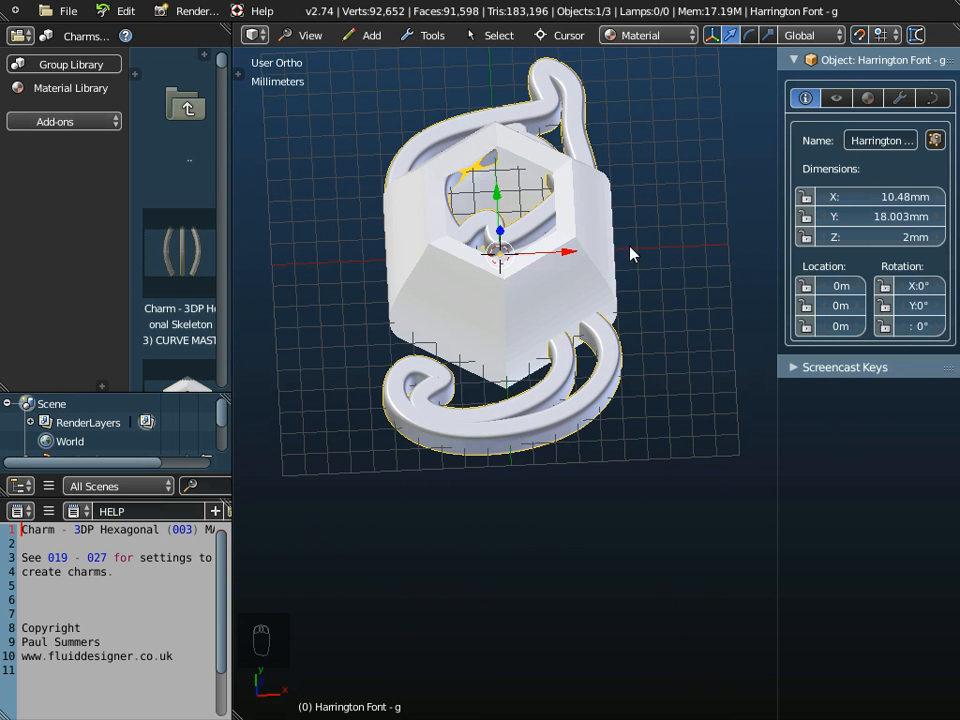
{"action": "middle_click_drag", "start_coordinate": [630, 465], "coordinate": [620, 447]}
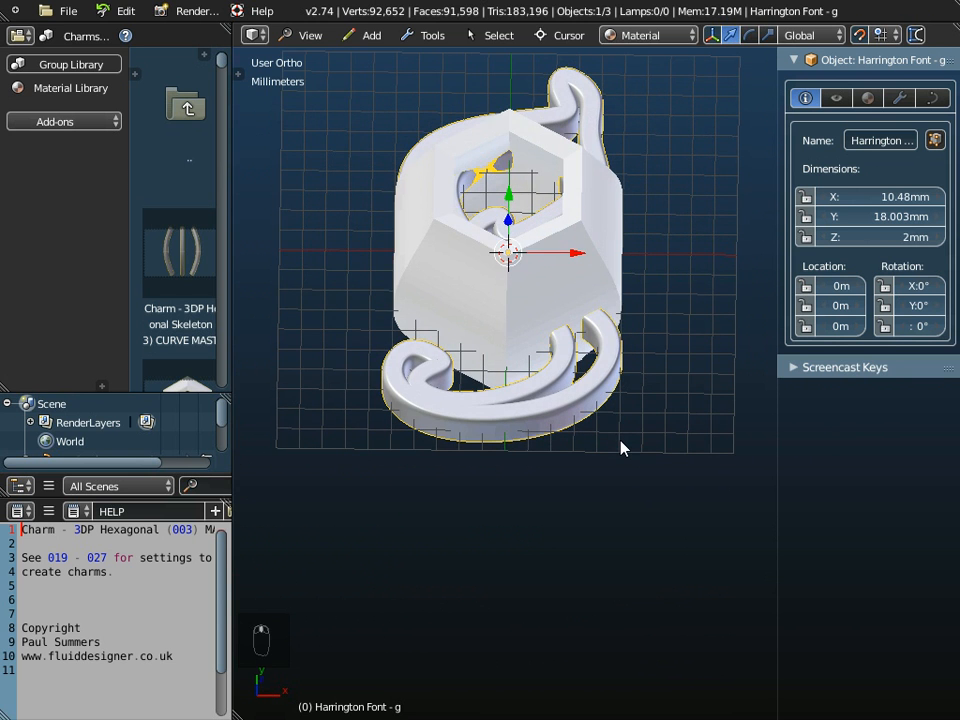
{"action": "key", "text": "r"}
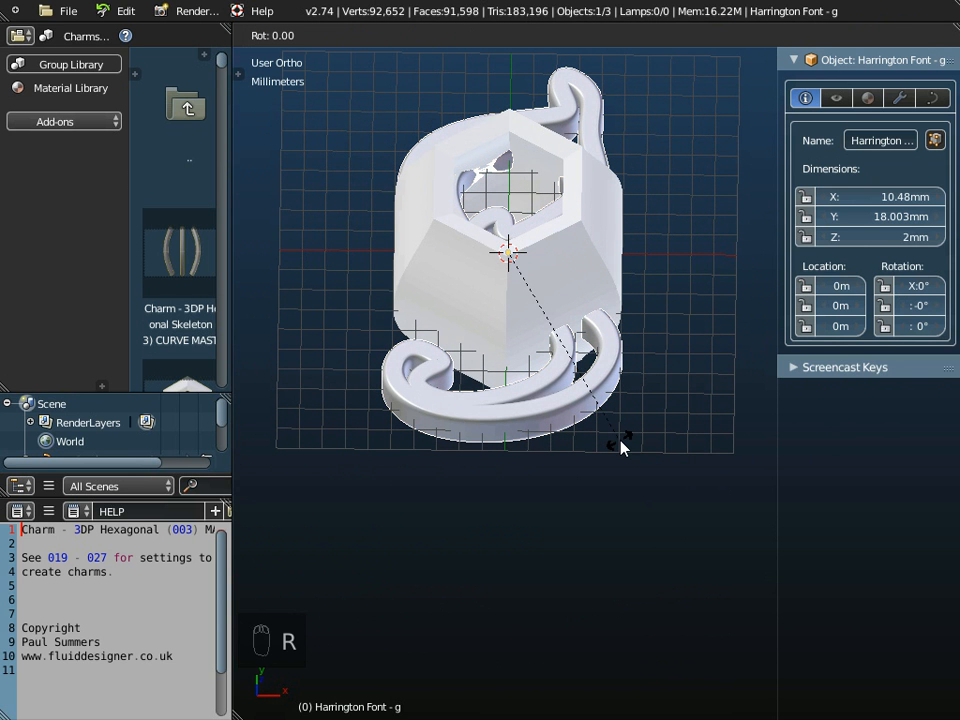
{"action": "key", "text": "x"}
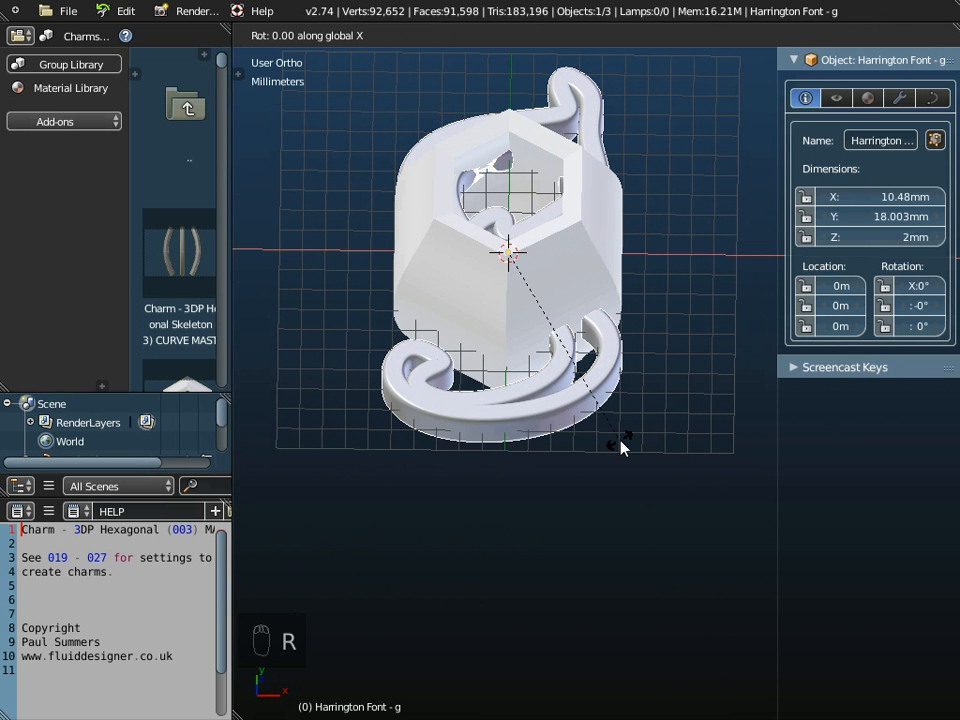
{"action": "type", "text": "90"}
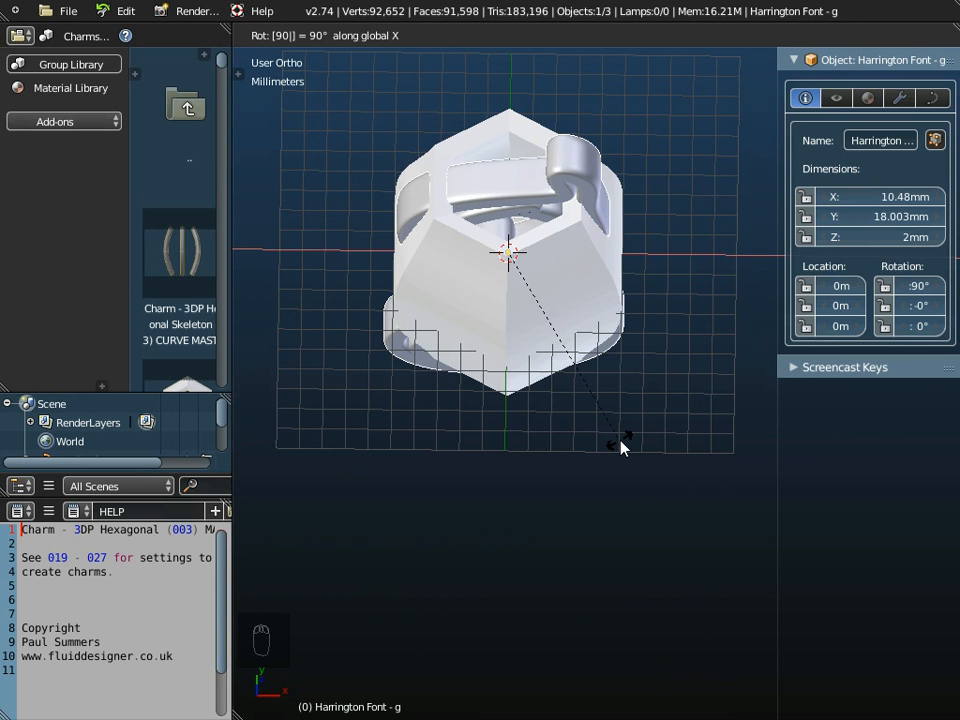
{"action": "key", "text": "Return"}
Move the letter g along the global Y axis to Y -6 mm, in front of the charm.
{"action": "middle_click_drag", "start_coordinate": [606, 459], "coordinate": [433, 288]}
{"action": "key", "text": "g"}
{"action": "key", "text": "y"}
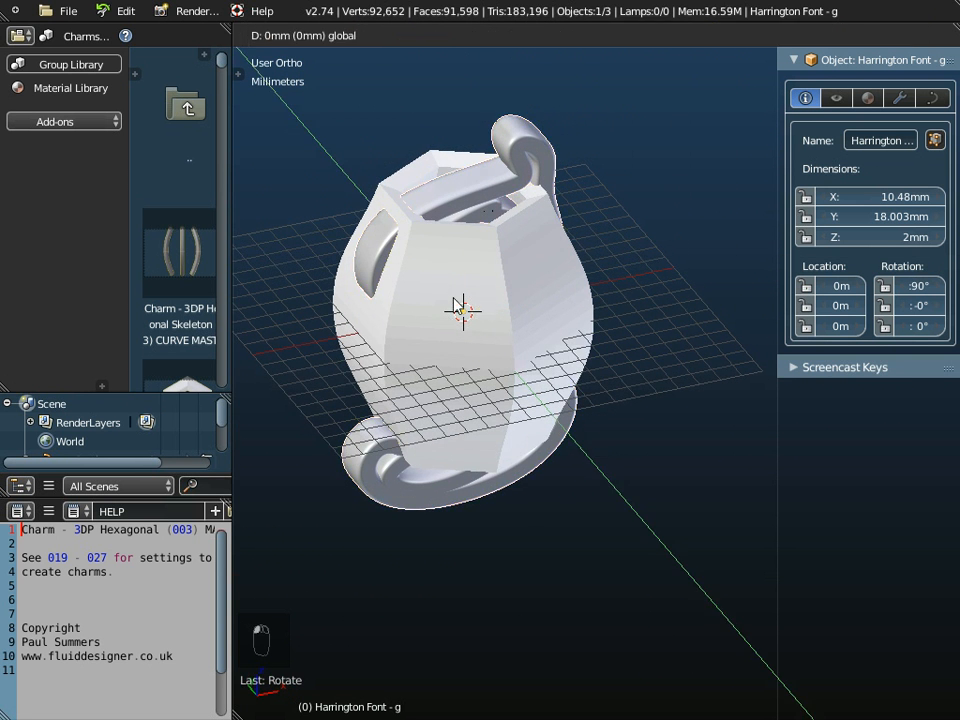
{"action": "left_click", "coordinate": [505, 343]}
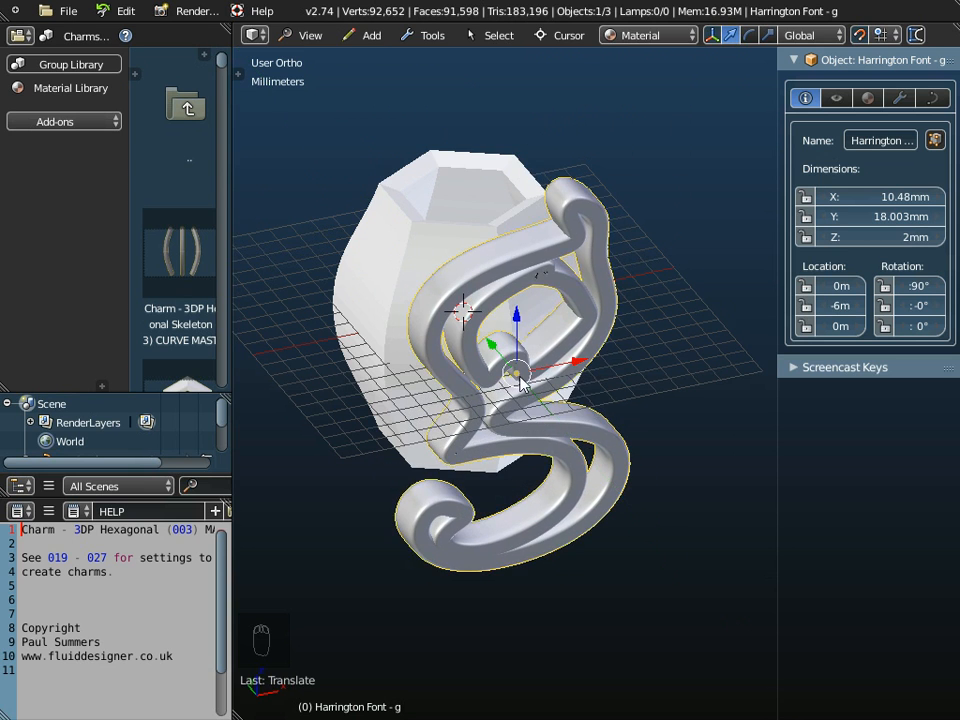
{"action": "middle_click_drag", "start_coordinate": [505, 343], "coordinate": [508, 379]}
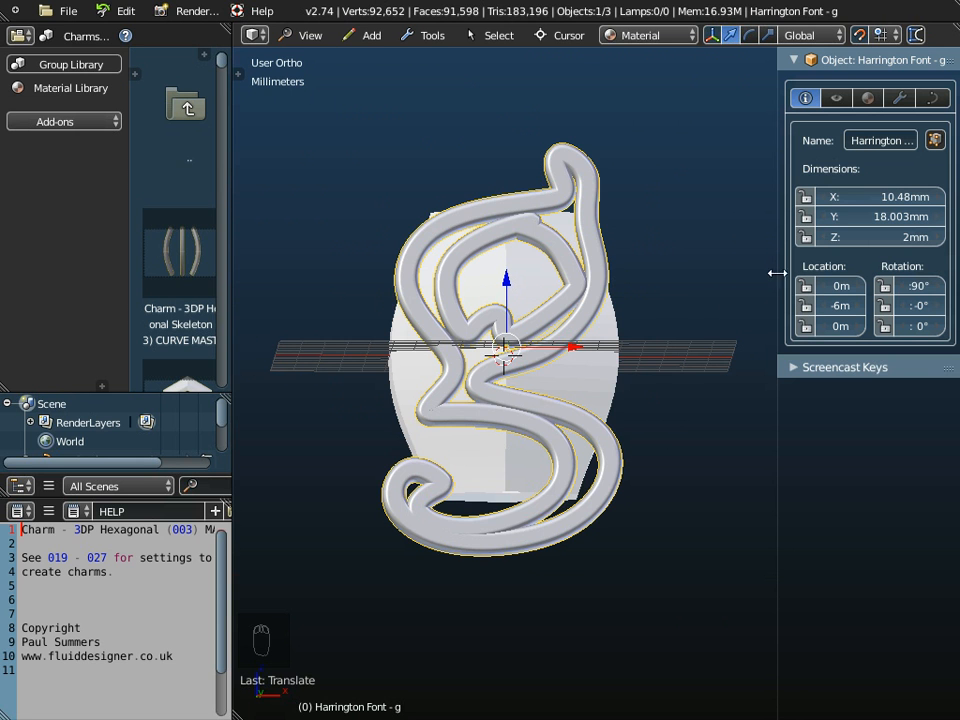
Widen the object properties sidebar and set the letter g's Z rotation to -30°.
{"action": "left_click_drag", "start_coordinate": [778, 352], "coordinate": [690, 355]}
{"action": "middle_click_drag", "start_coordinate": [561, 403], "coordinate": [556, 551]}
{"action": "middle_click_drag", "start_coordinate": [546, 297], "coordinate": [528, 378]}
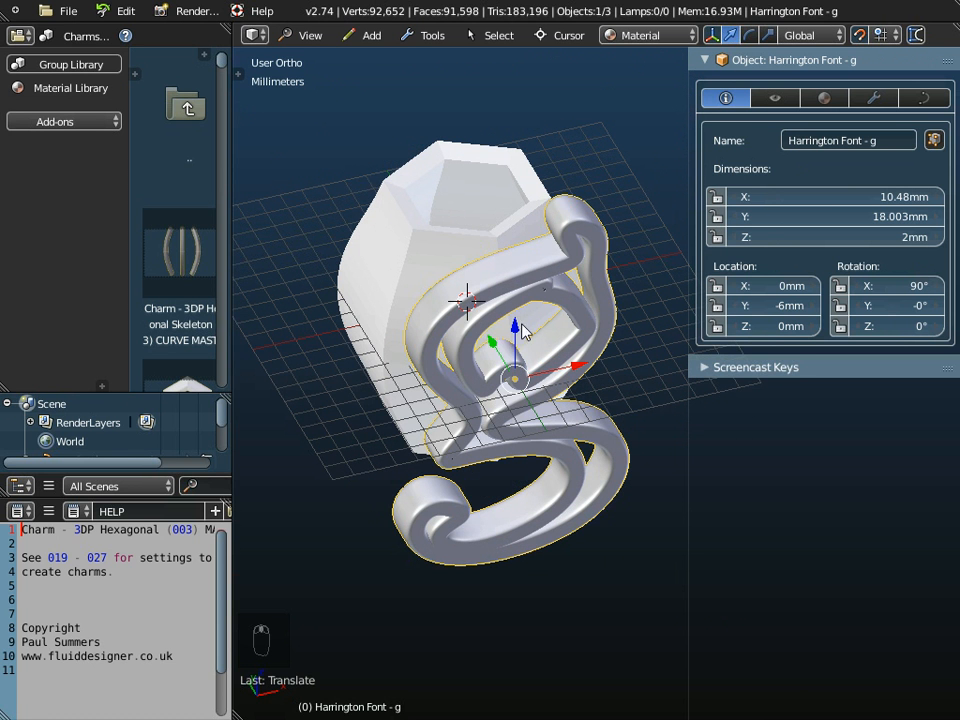
{"action": "left_click", "coordinate": [858, 327]}
{"action": "left_click", "coordinate": [858, 327]}
{"action": "left_click", "coordinate": [858, 327]}
{"action": "left_click", "coordinate": [858, 327]}
{"action": "left_click", "coordinate": [858, 327]}
{"action": "left_click", "coordinate": [858, 327]}
{"action": "left_click", "coordinate": [858, 327]}
{"action": "left_click", "coordinate": [858, 327]}
{"action": "left_click", "coordinate": [858, 327]}
{"action": "left_click", "coordinate": [858, 327]}
{"action": "left_click", "coordinate": [858, 327]}
{"action": "left_click", "coordinate": [858, 327]}
{"action": "left_click", "coordinate": [858, 327]}
{"action": "left_click", "coordinate": [858, 327]}
Move the letter g along X and Y to X -3 mm, Y -5 mm, in line with the hexagon's angled side face.
{"action": "middle_click_drag", "start_coordinate": [574, 360], "coordinate": [463, 313]}
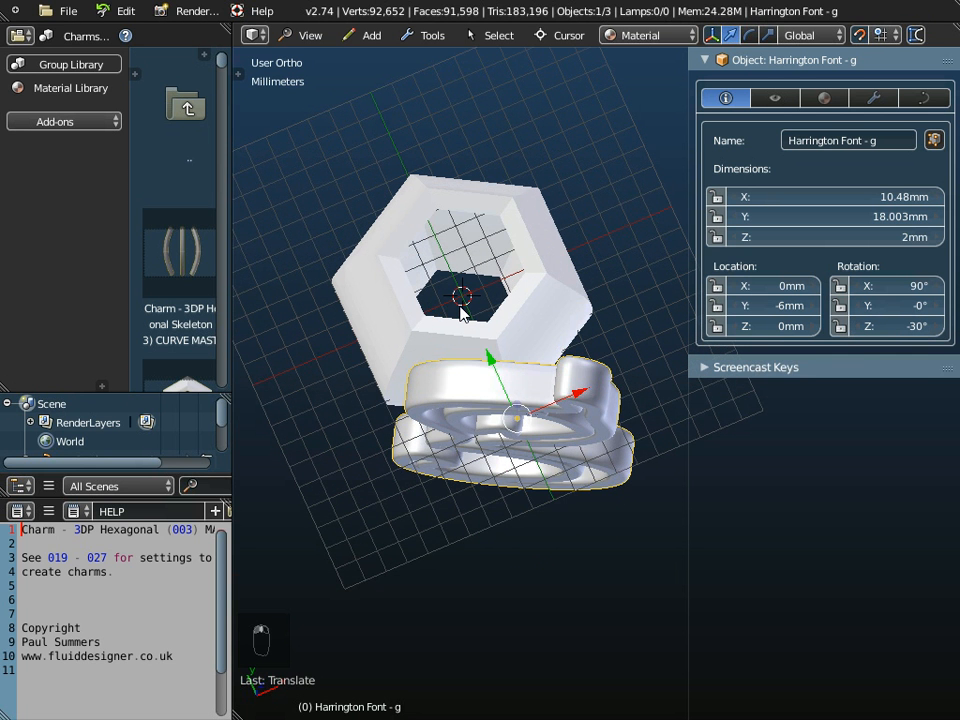
{"action": "scroll", "coordinate": [461, 313], "scroll_direction": "up", "scroll_amount": 3}
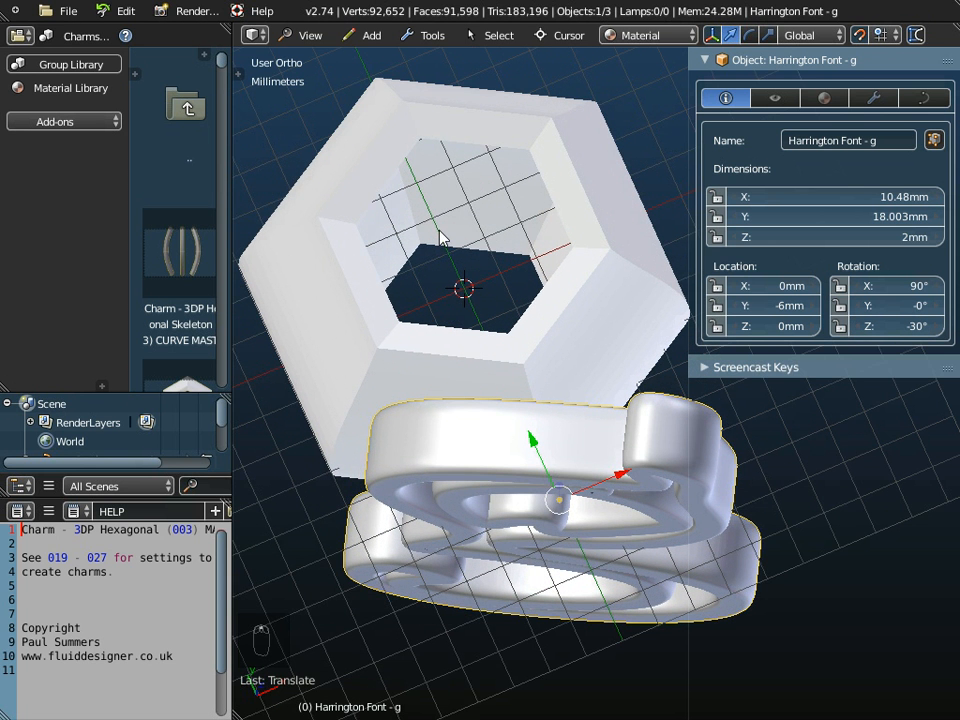
{"action": "scroll", "coordinate": [463, 285], "scroll_direction": "down", "scroll_amount": 2}
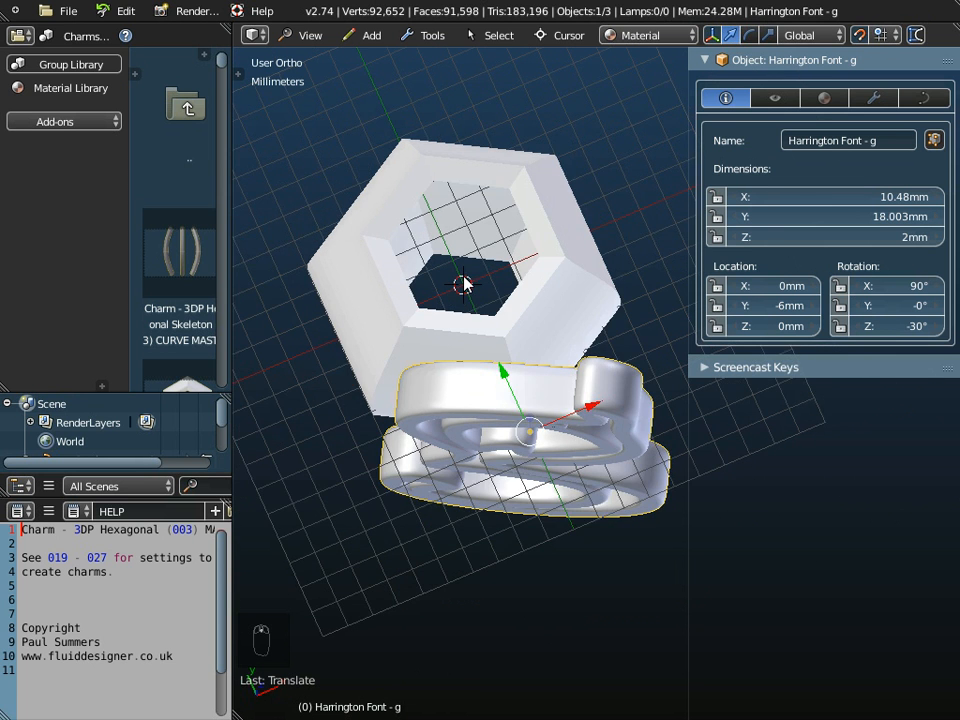
{"action": "mouse_move", "coordinate": [465, 285]}
{"action": "middle_mouse_down"}
{"action": "mouse_move", "coordinate": [480, 281]}
{"action": "mouse_move", "coordinate": [480, 270]}
{"action": "mouse_move", "coordinate": [473, 285]}
{"action": "middle_mouse_up"}
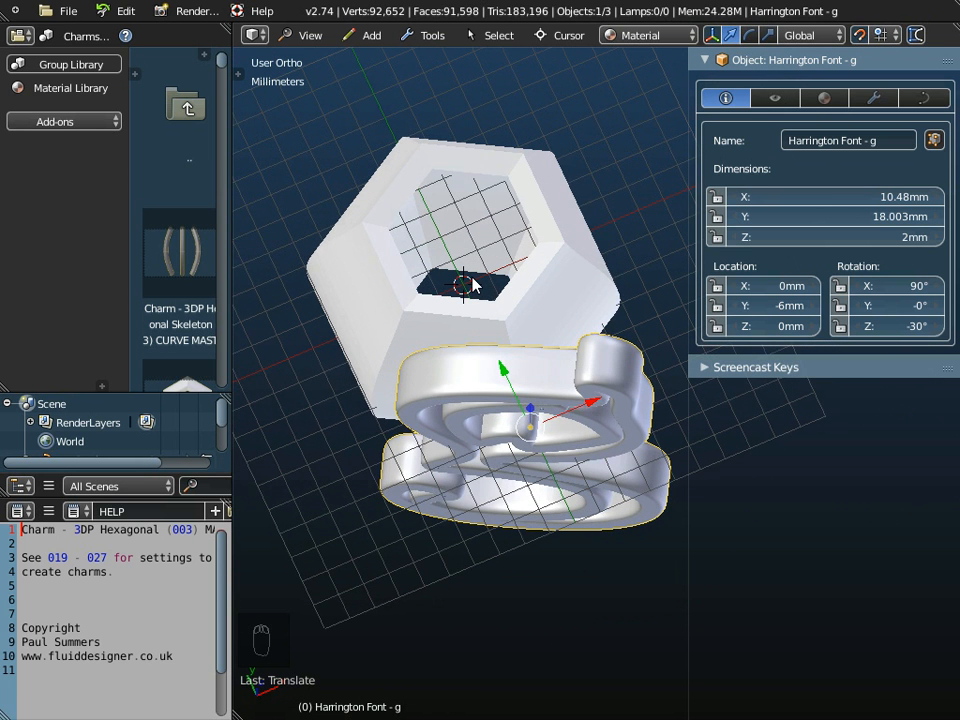
{"action": "middle_click_drag", "start_coordinate": [472, 285], "coordinate": [583, 450]}
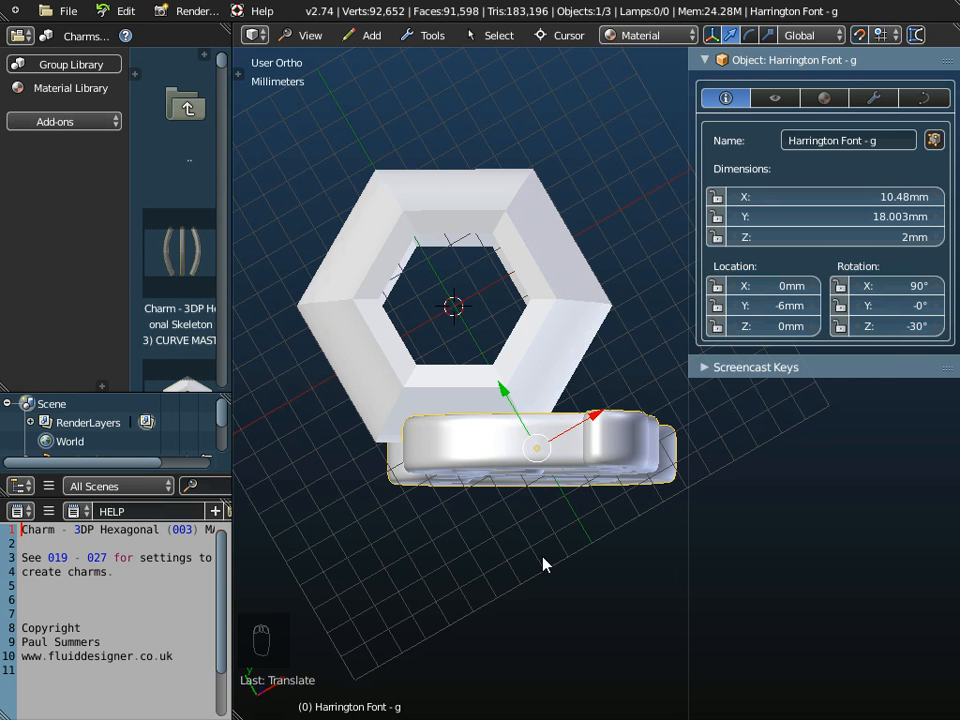
{"action": "middle_click_drag", "start_coordinate": [542, 564], "coordinate": [566, 545]}
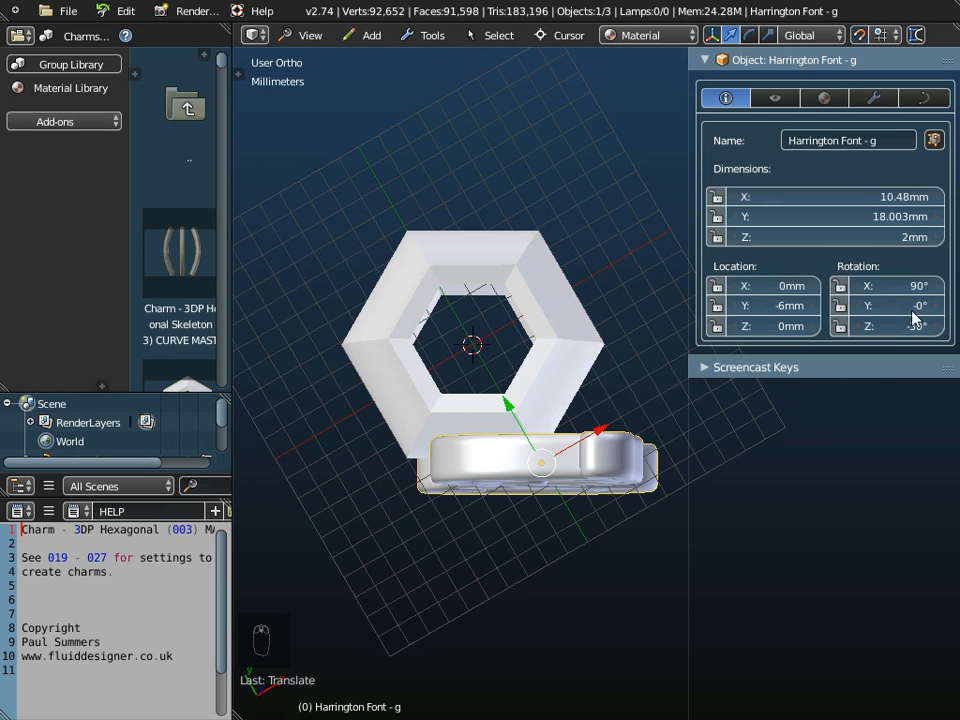
{"action": "left_click_drag", "start_coordinate": [598, 440], "coordinate": [538, 446]}
{"action": "scroll", "coordinate": [538, 446], "scroll_direction": "up", "scroll_amount": 3}
{"action": "left_click_drag", "start_coordinate": [441, 474], "coordinate": [429, 439]}
Scale the letter g by 0.5 in the front view and apply its scale.
{"action": "middle_click_drag", "start_coordinate": [446, 506], "coordinate": [491, 339]}
{"action": "scroll", "coordinate": [484, 320], "scroll_direction": "down", "scroll_amount": 3}
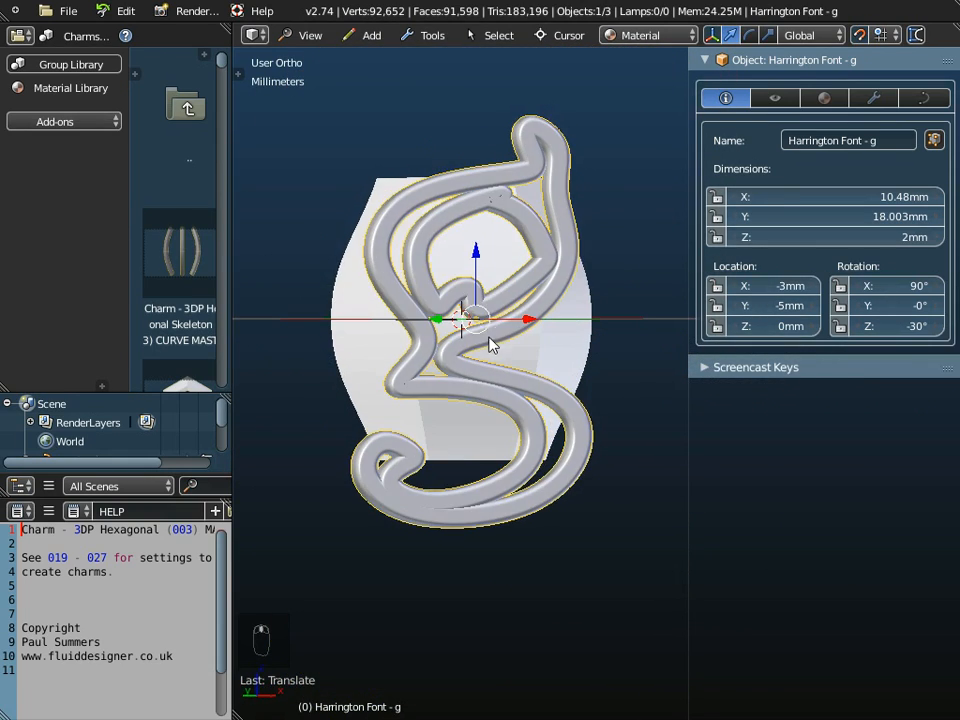
{"action": "left_click", "coordinate": [316, 38]}
{"action": "left_click", "coordinate": [326, 163]}
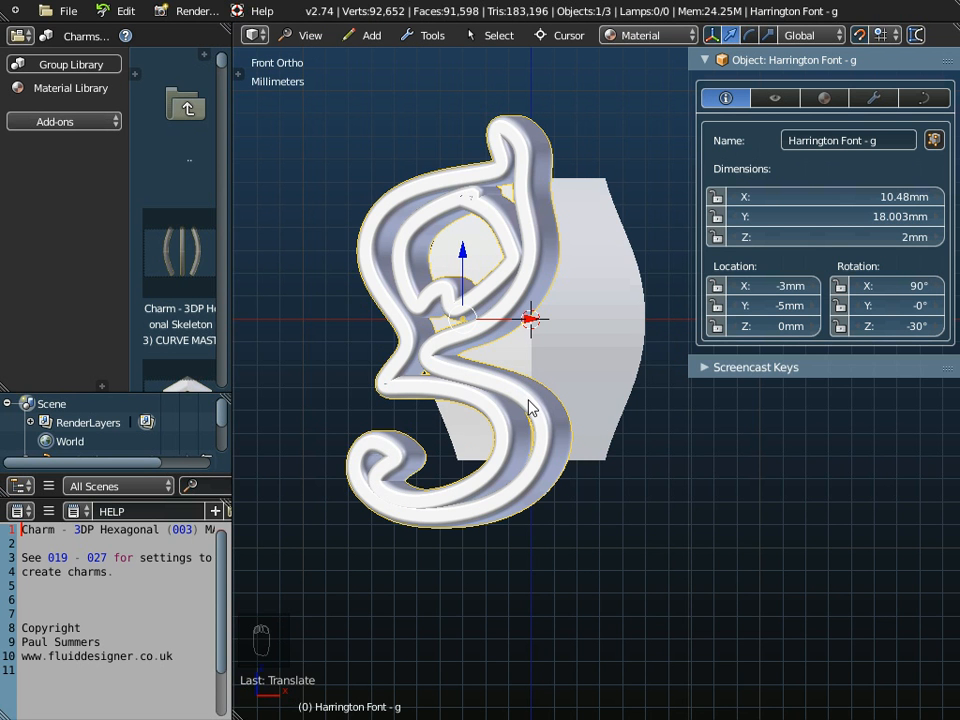
{"action": "left_click_drag", "start_coordinate": [687, 418], "coordinate": [733, 410]}
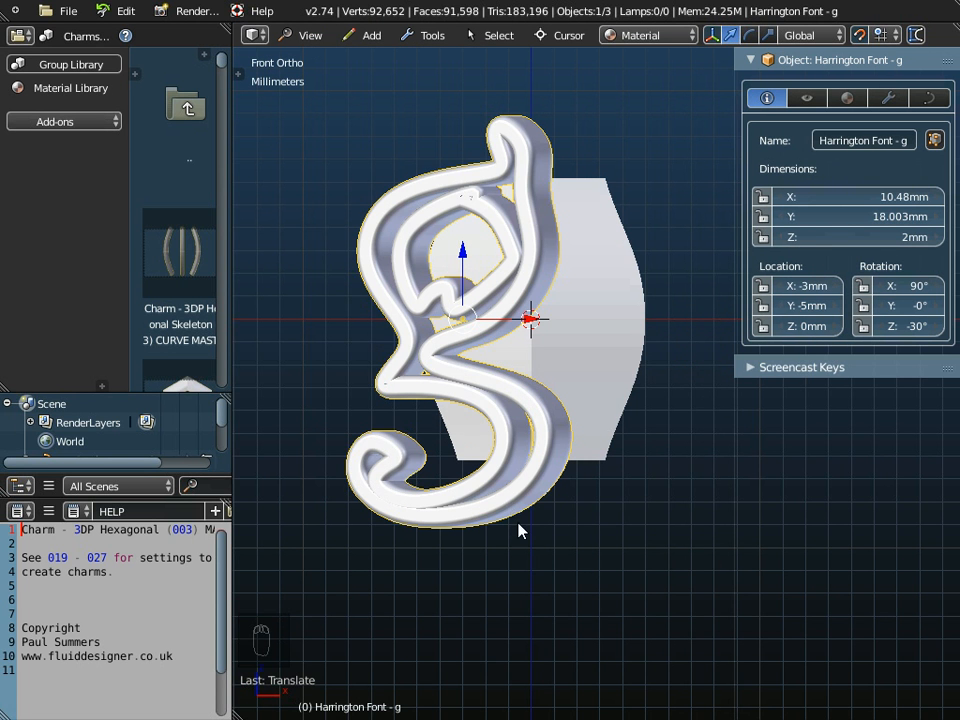
{"action": "key", "text": "s"}
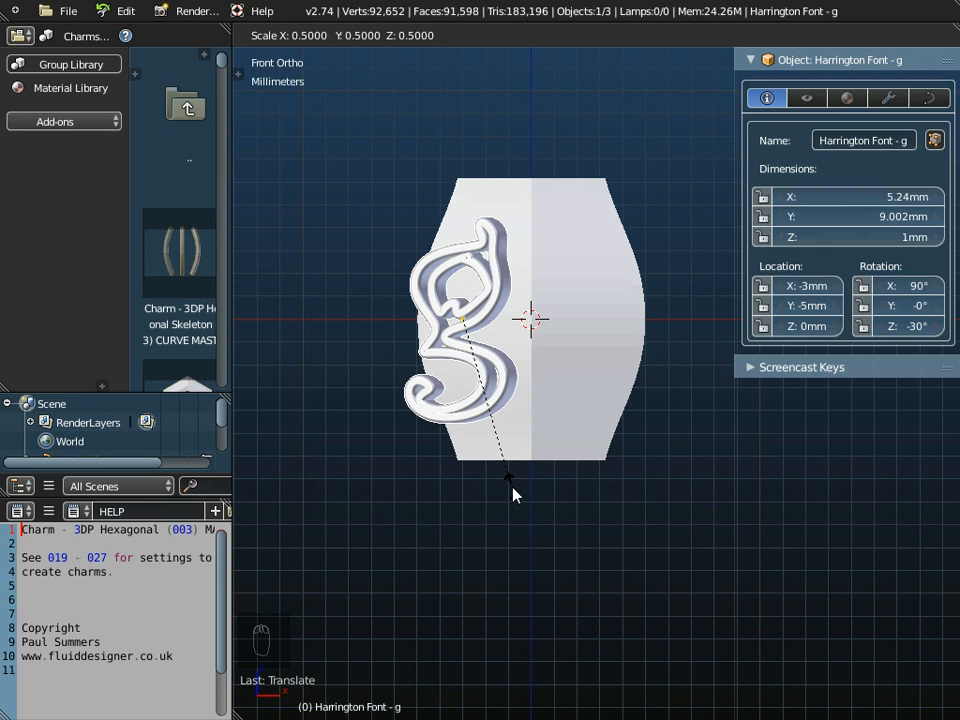
{"action": "left_click", "coordinate": [512, 494]}
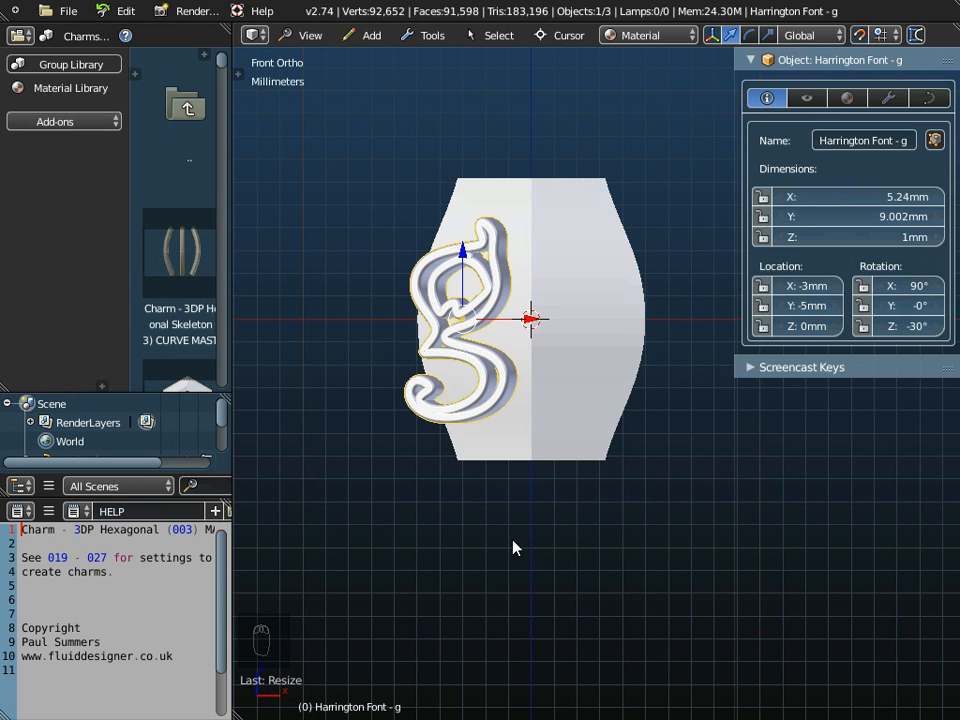
{"action": "key", "text": "ctrl+a"}
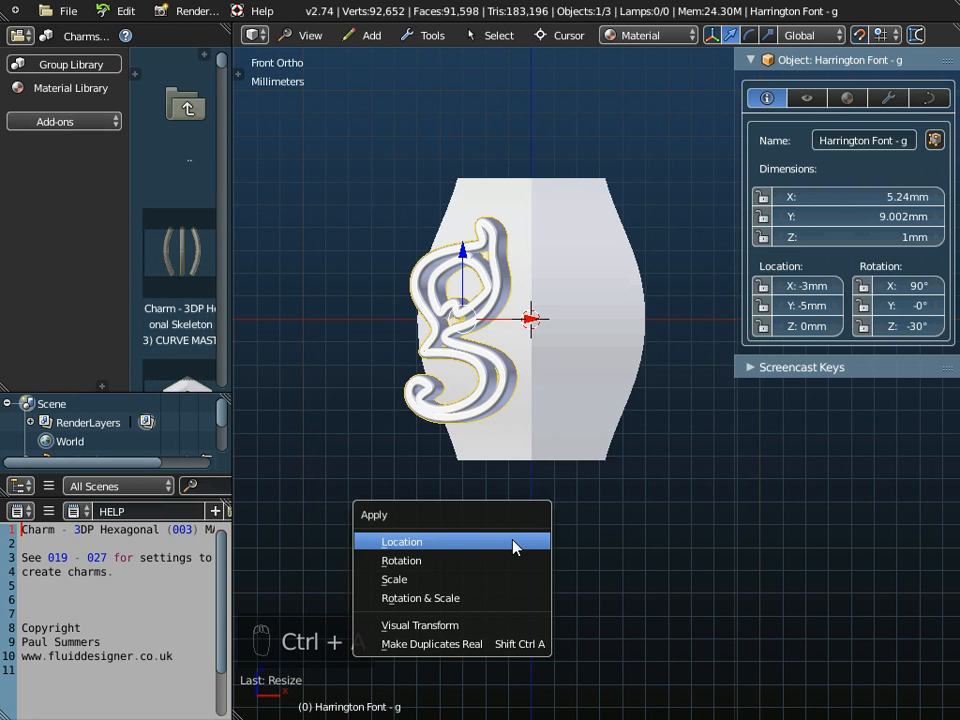
{"action": "left_click", "coordinate": [488, 580]}
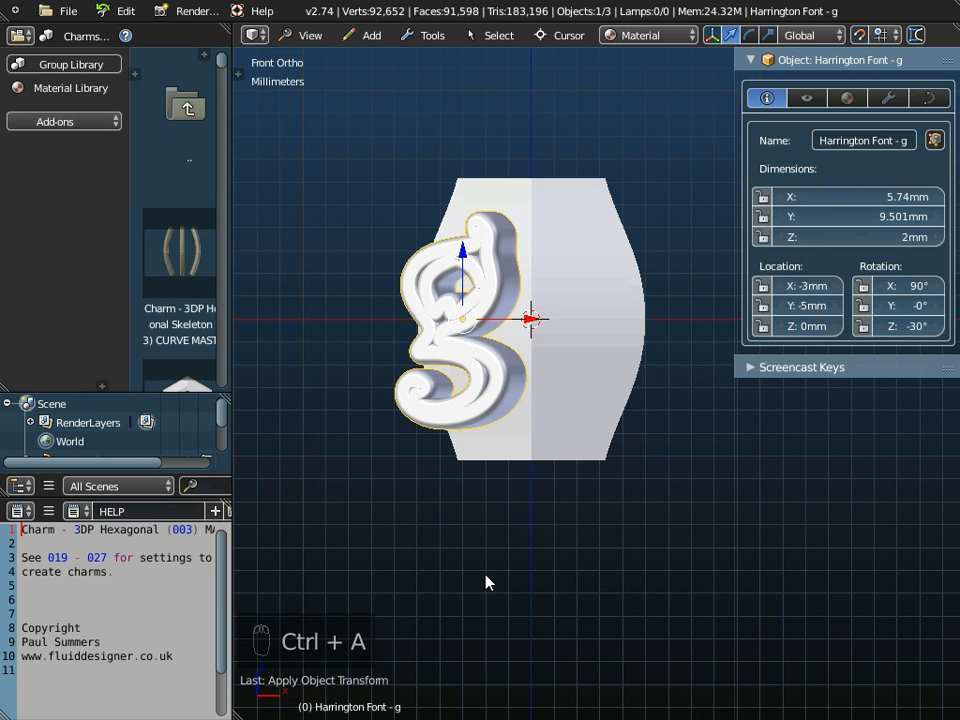
Move the letter g freely in the top view to about X -2.51 mm, Y -4.51 mm, partly into the charm's face.
{"action": "middle_click_drag", "start_coordinate": [495, 540], "coordinate": [552, 524]}
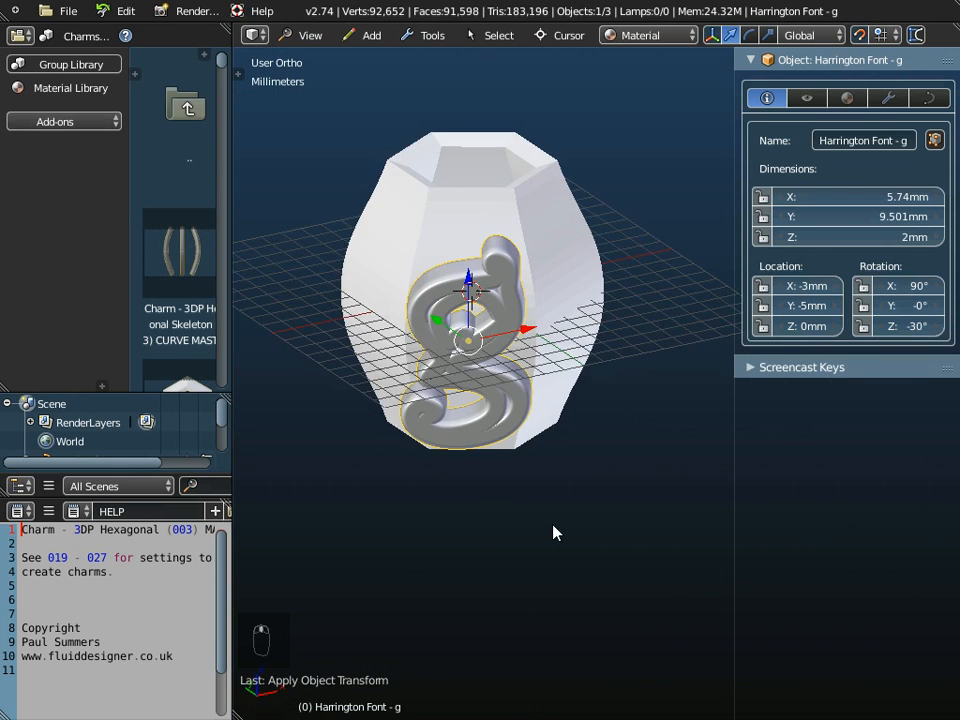
{"action": "scroll", "coordinate": [449, 300], "scroll_direction": "up", "scroll_amount": 4}
{"action": "middle_click_drag", "start_coordinate": [465, 308], "coordinate": [460, 470]}
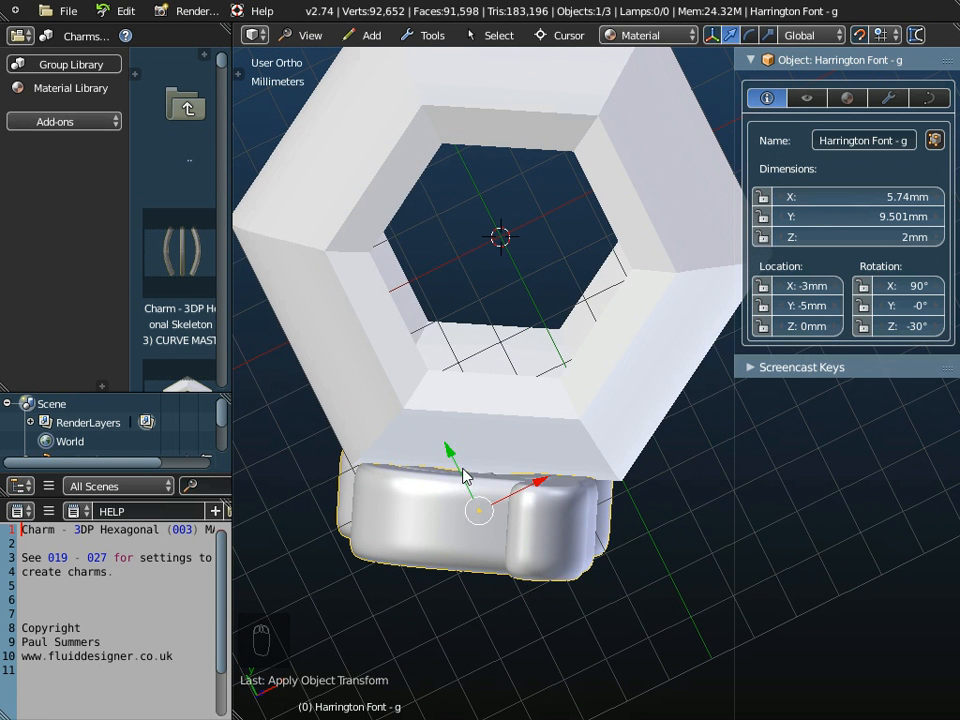
{"action": "left_click", "coordinate": [310, 35]}
{"action": "left_click", "coordinate": [315, 123]}
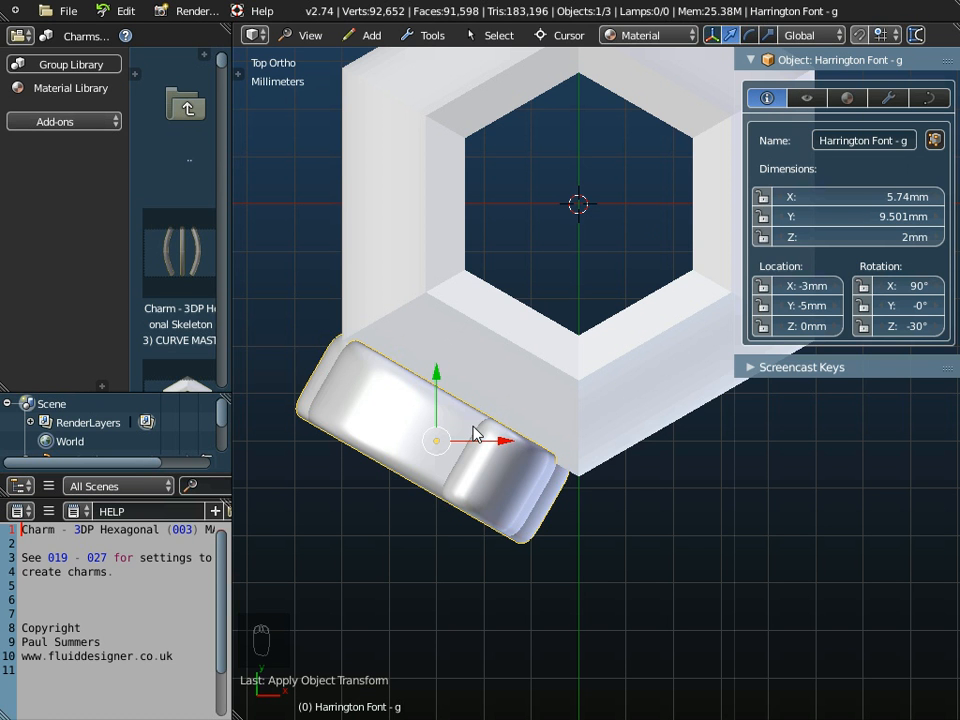
{"action": "key", "text": "g"}
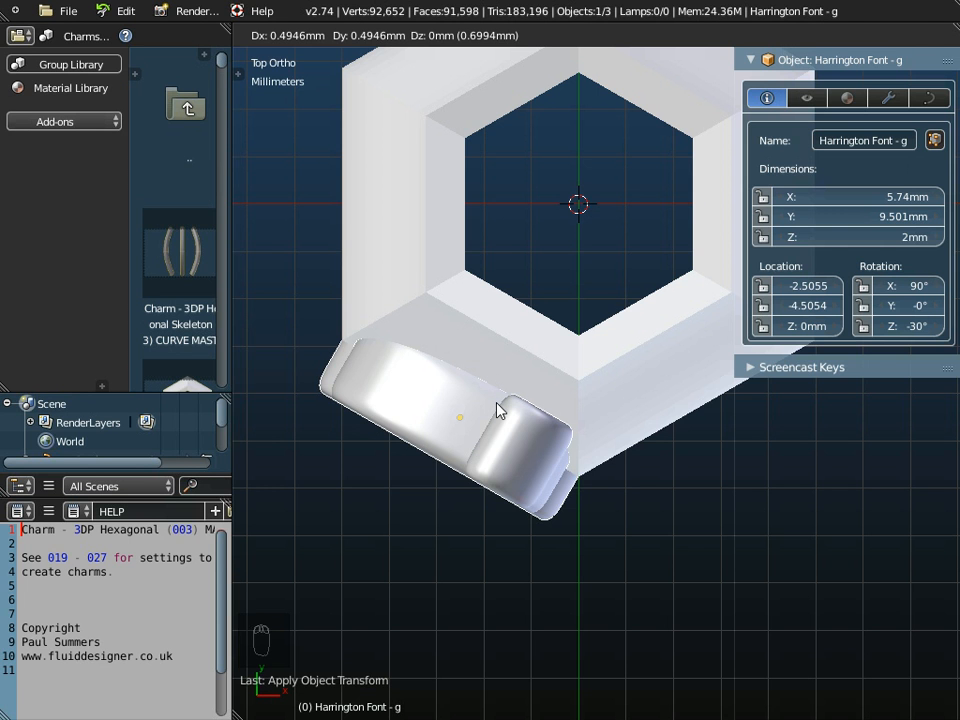
{"action": "left_click", "coordinate": [498, 410]}
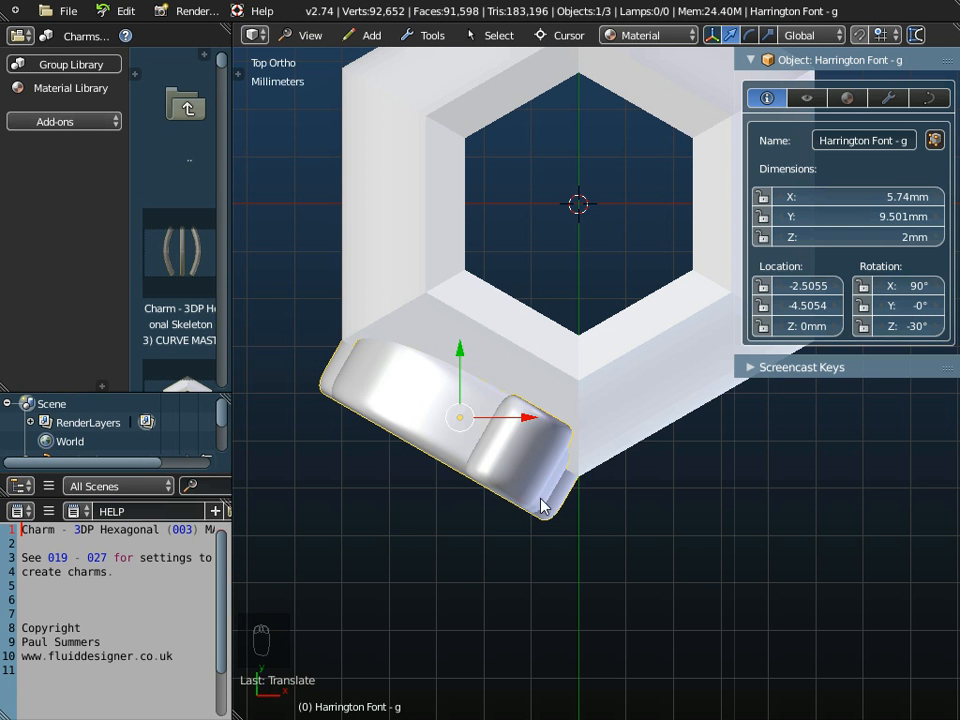
{"action": "middle_click_drag", "start_coordinate": [449, 587], "coordinate": [530, 60]}
{"action": "scroll", "coordinate": [530, 403], "scroll_direction": "down", "scroll_amount": 4}
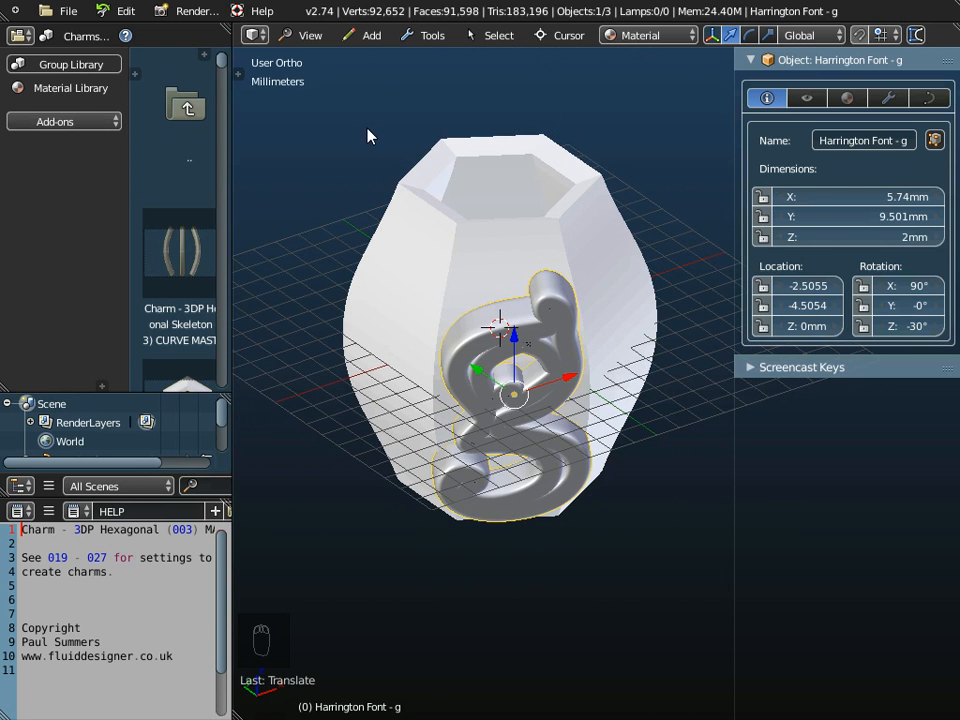
Switch the group library to the Patterns - Astrological category.
{"action": "left_click", "coordinate": [70, 62]}
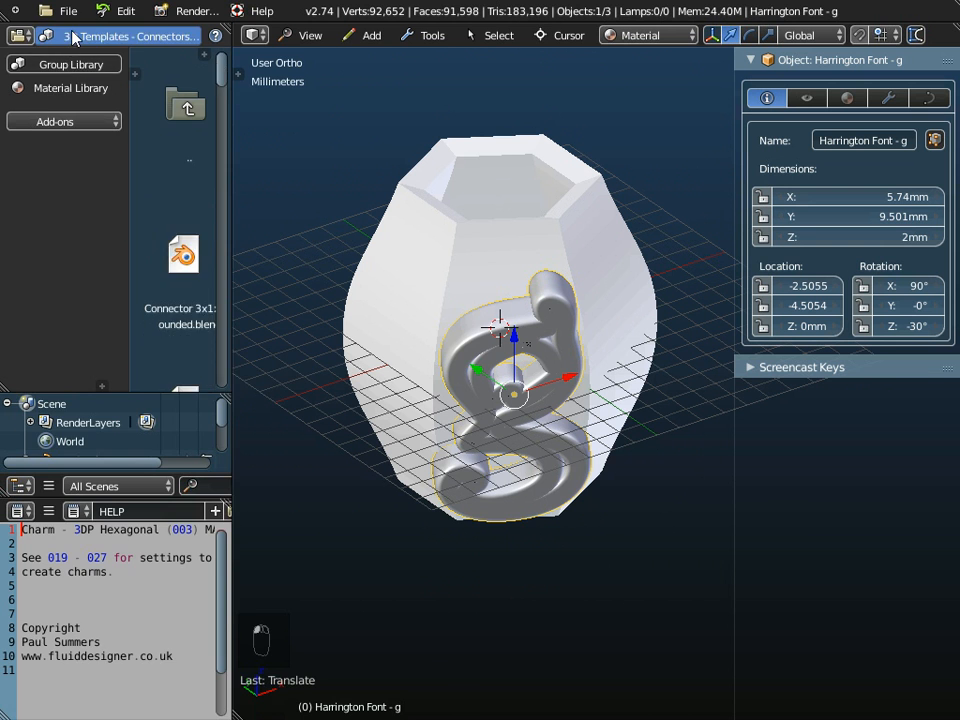
{"action": "left_click", "coordinate": [54, 38]}
{"action": "scroll", "coordinate": [77, 653], "scroll_direction": "down", "scroll_amount": 7}
{"action": "scroll", "coordinate": [105, 653], "scroll_direction": "down", "scroll_amount": 4}
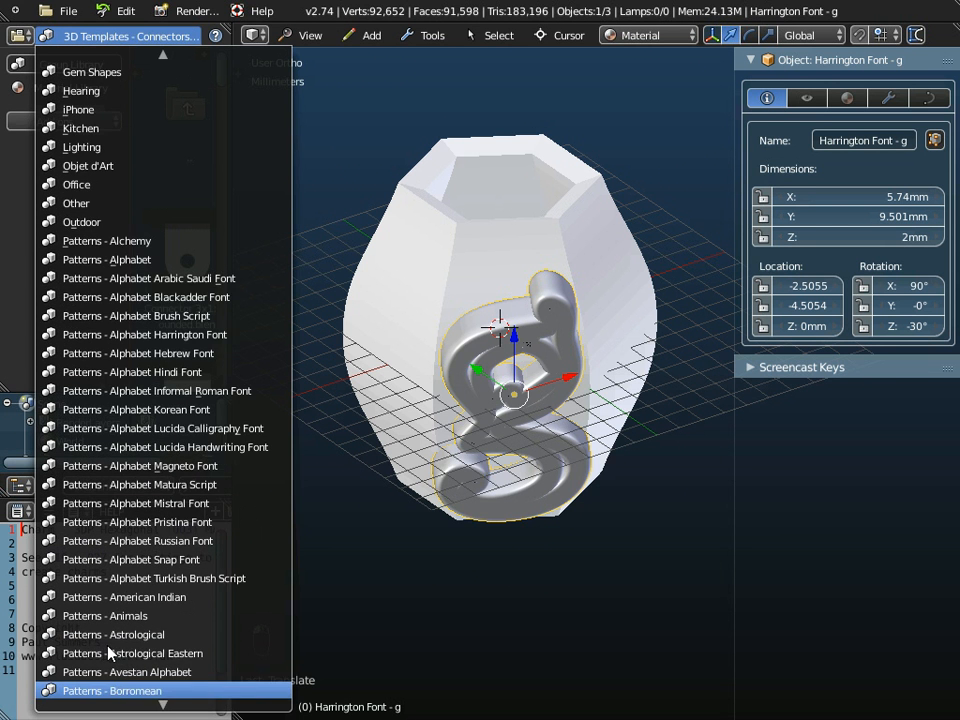
{"action": "left_click", "coordinate": [110, 634]}
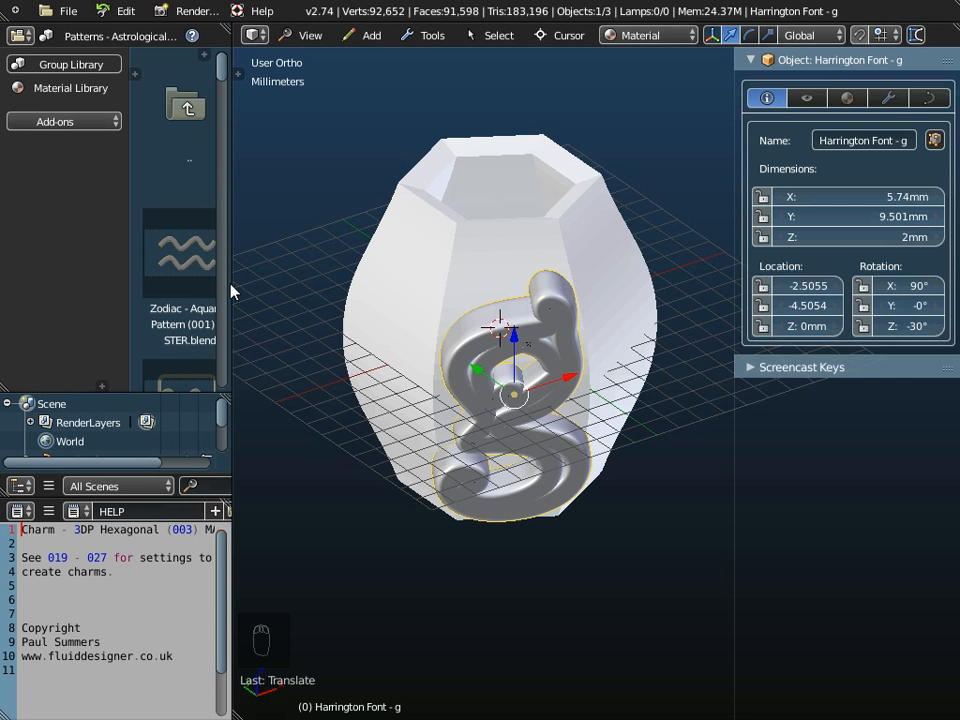
Browse the astrological patterns in the group library and select the framed Zodiac - Capricorn Pattern (001a).
{"action": "left_click_drag", "start_coordinate": [234, 281], "coordinate": [306, 285]}
{"action": "scroll", "coordinate": [210, 288], "scroll_direction": "down", "scroll_amount": 6}
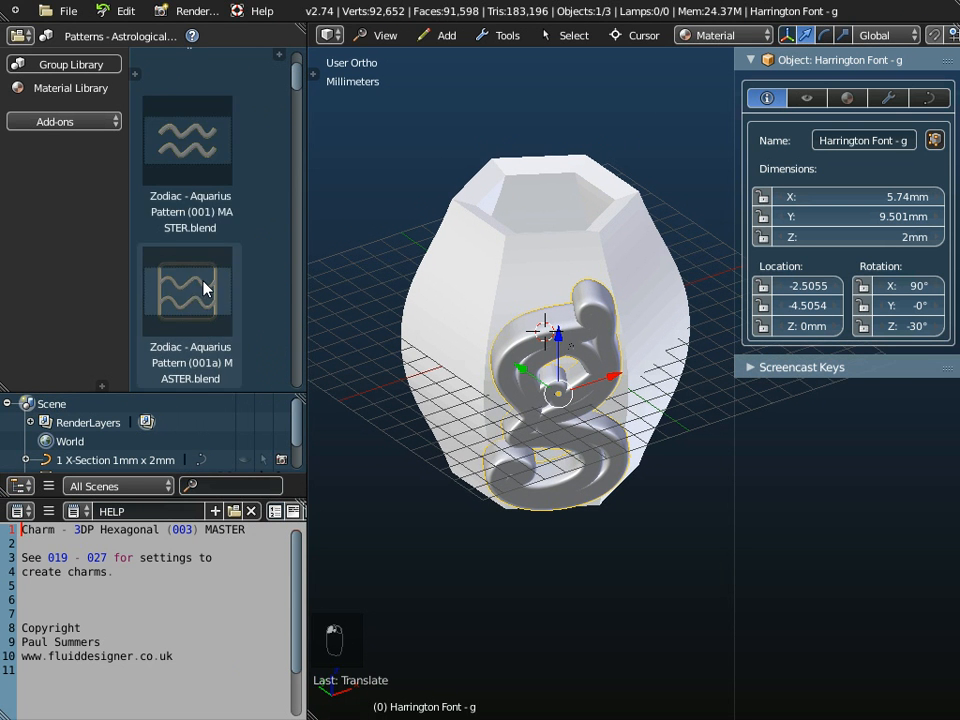
{"action": "scroll", "coordinate": [205, 288], "scroll_direction": "down", "scroll_amount": 5}
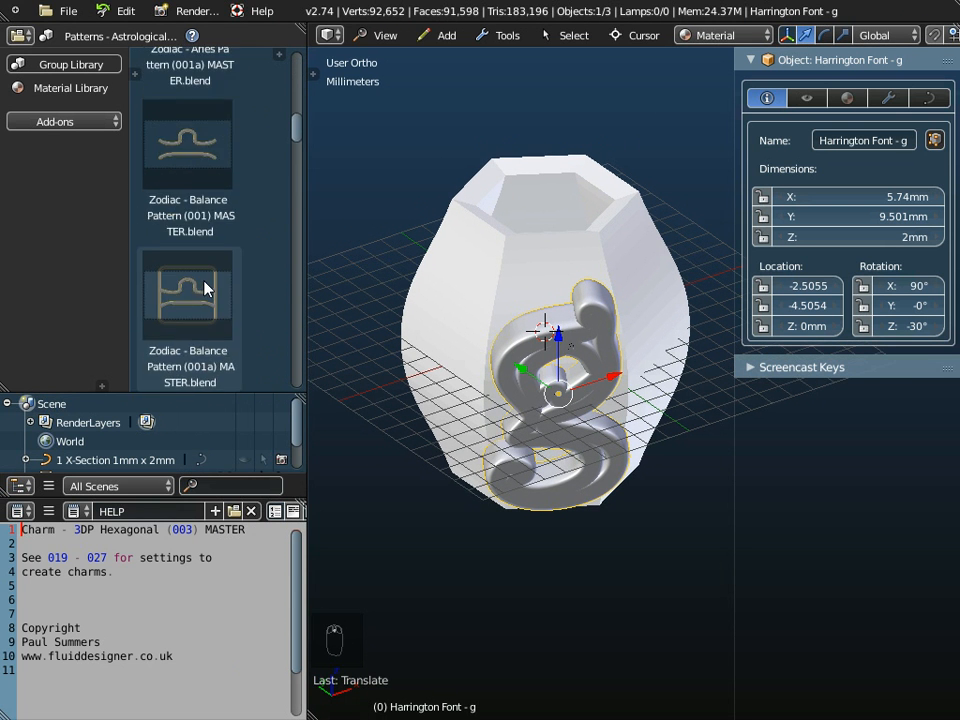
{"action": "scroll", "coordinate": [206, 287], "scroll_direction": "down", "scroll_amount": 3}
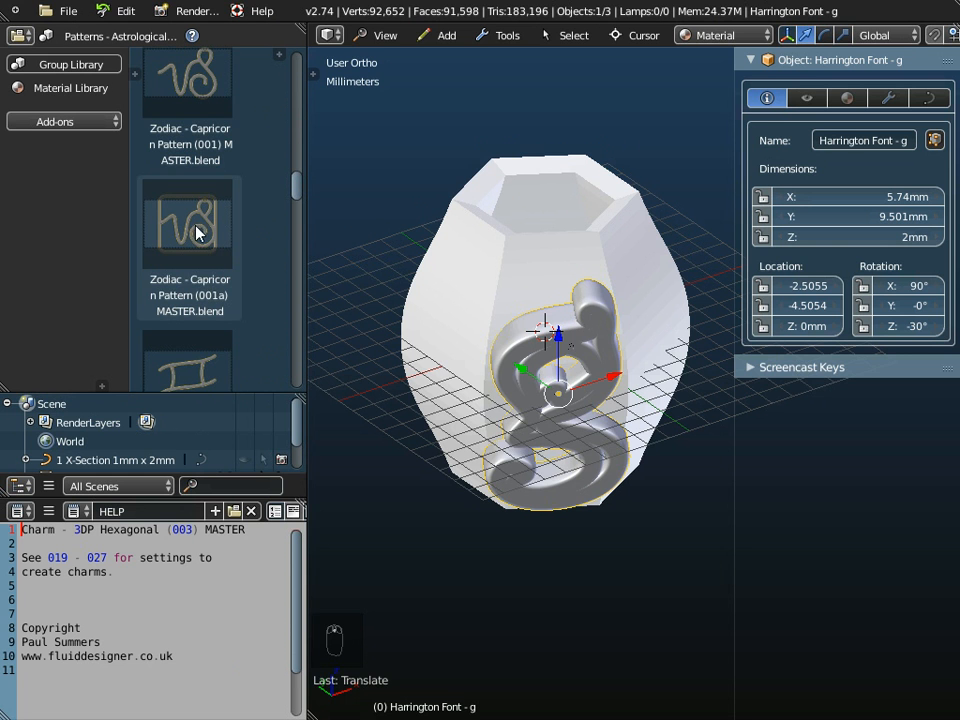
{"action": "left_click", "coordinate": [203, 240]}
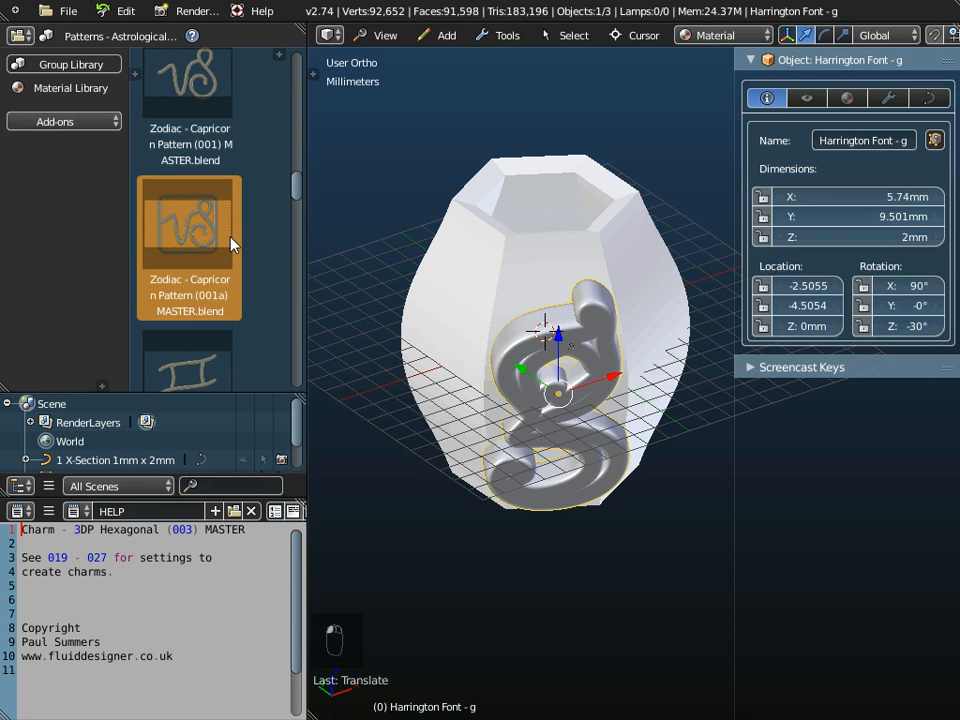
{"action": "scroll", "coordinate": [203, 270], "scroll_direction": "up", "scroll_amount": 2}
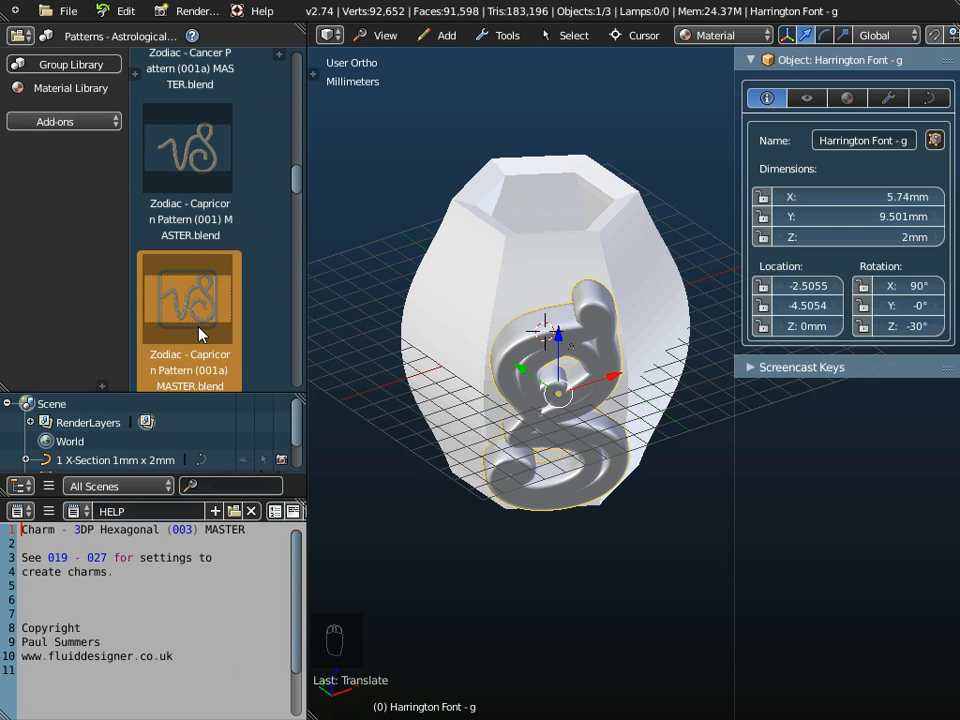
{"action": "scroll", "coordinate": [203, 332], "scroll_direction": "down", "scroll_amount": 1}
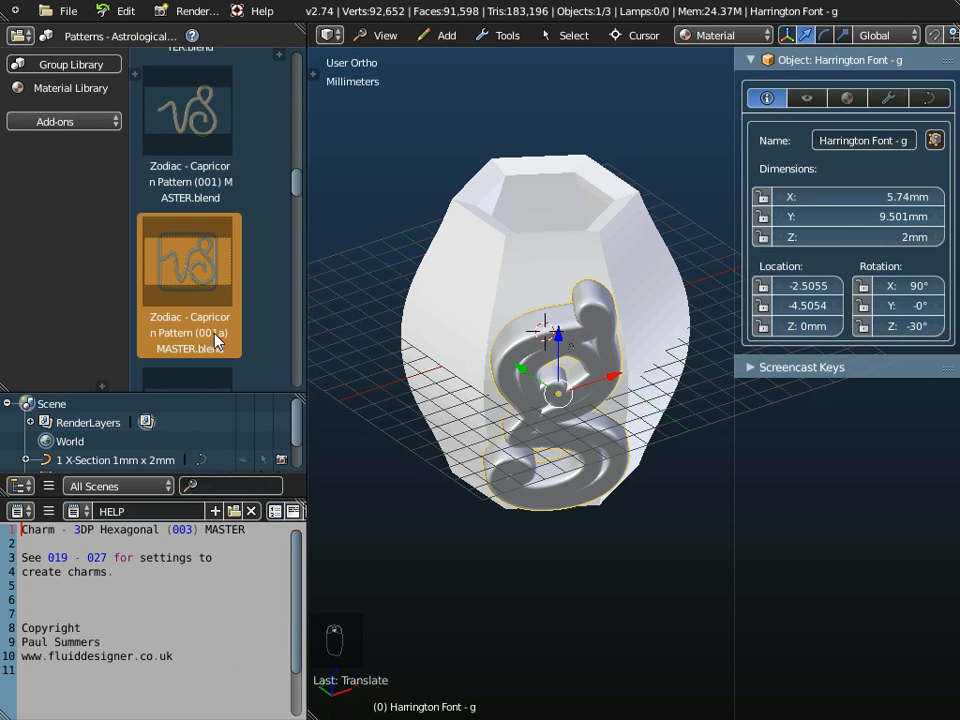
{"action": "left_click", "coordinate": [205, 187]}
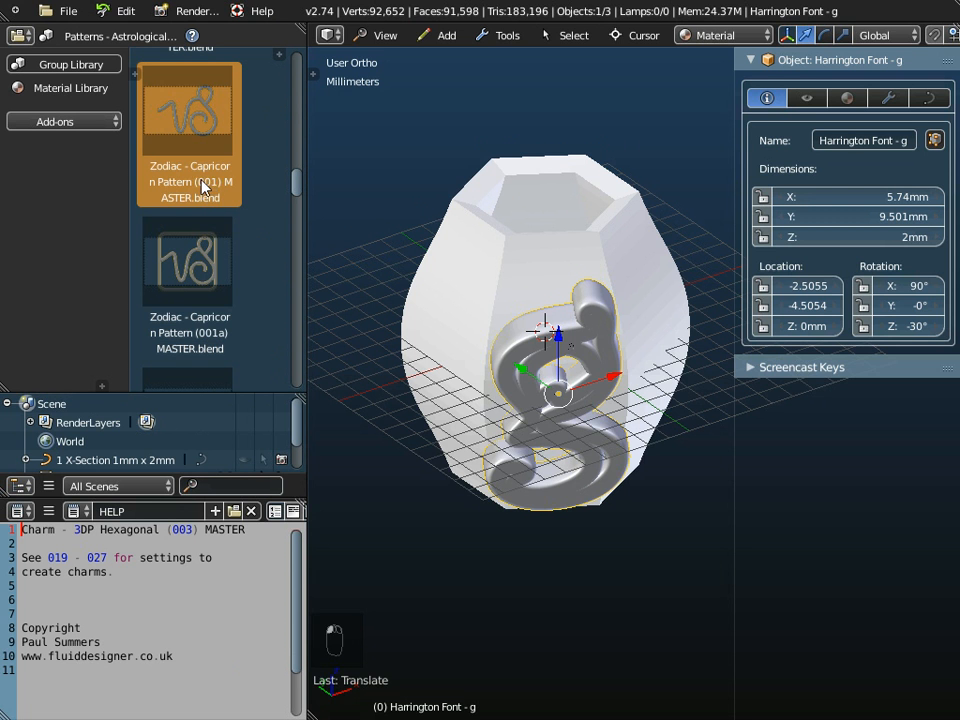
{"action": "left_click", "coordinate": [203, 290]}
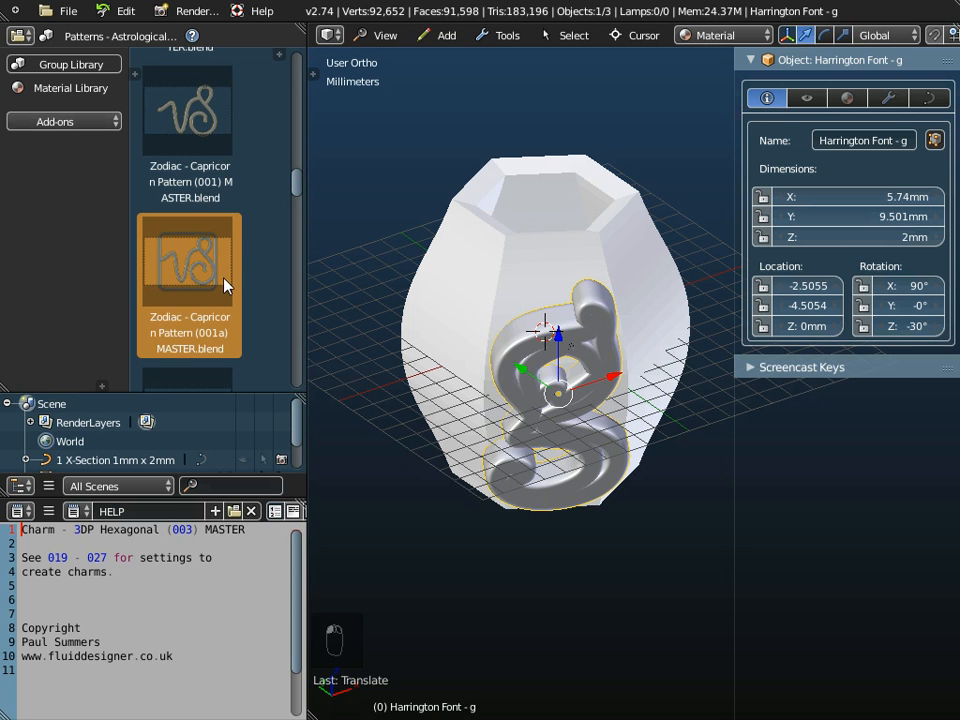
Start an Append from the library and open the Patterns - Astrological folder inside Groups.
{"action": "left_click", "coordinate": [69, 11]}
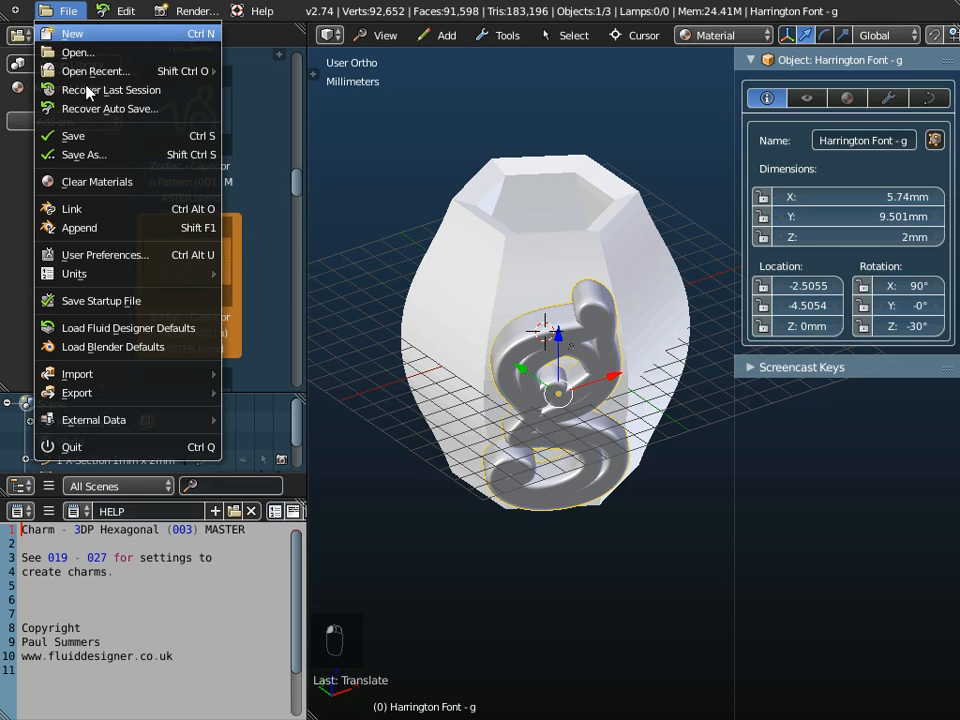
{"action": "left_click", "coordinate": [88, 238]}
{"action": "left_click", "coordinate": [244, 104]}
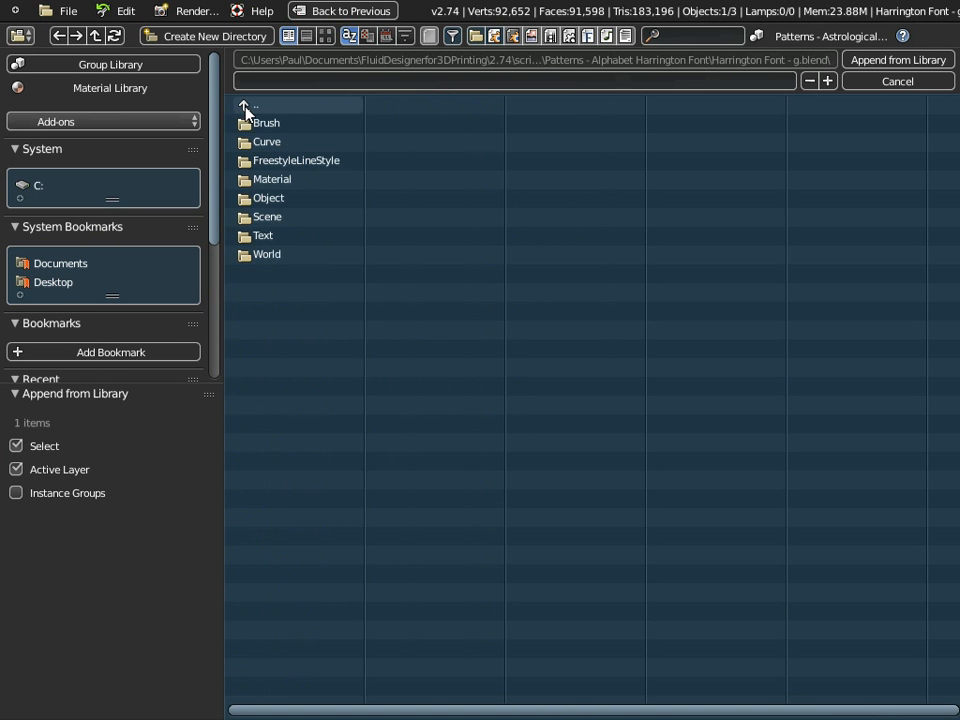
{"action": "left_click", "coordinate": [244, 104]}
{"action": "left_click", "coordinate": [245, 105]}
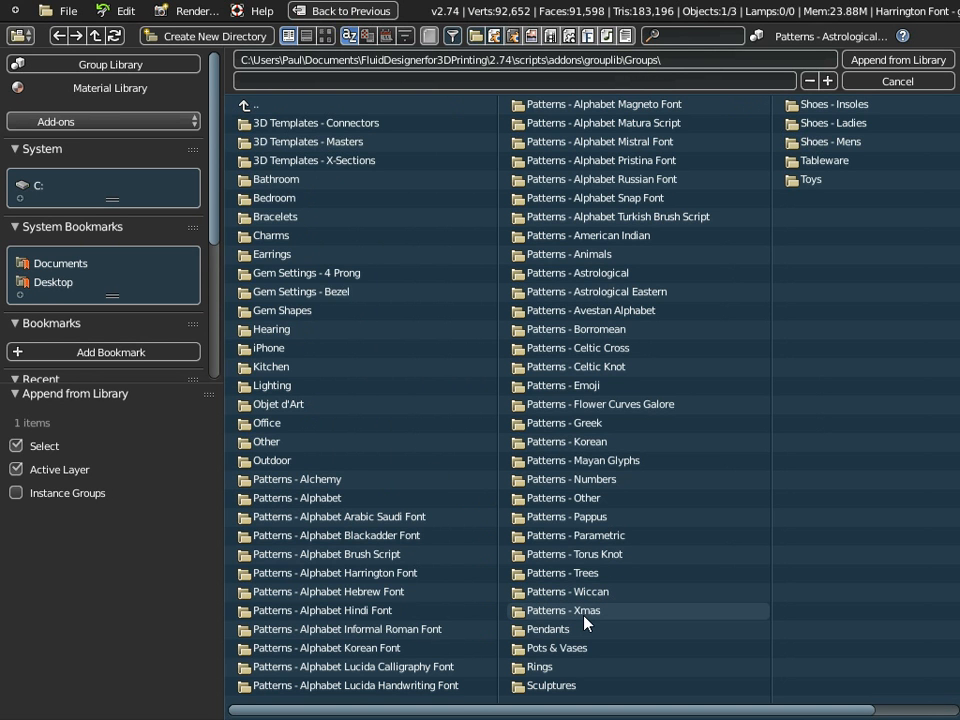
{"action": "double_click", "coordinate": [548, 276]}
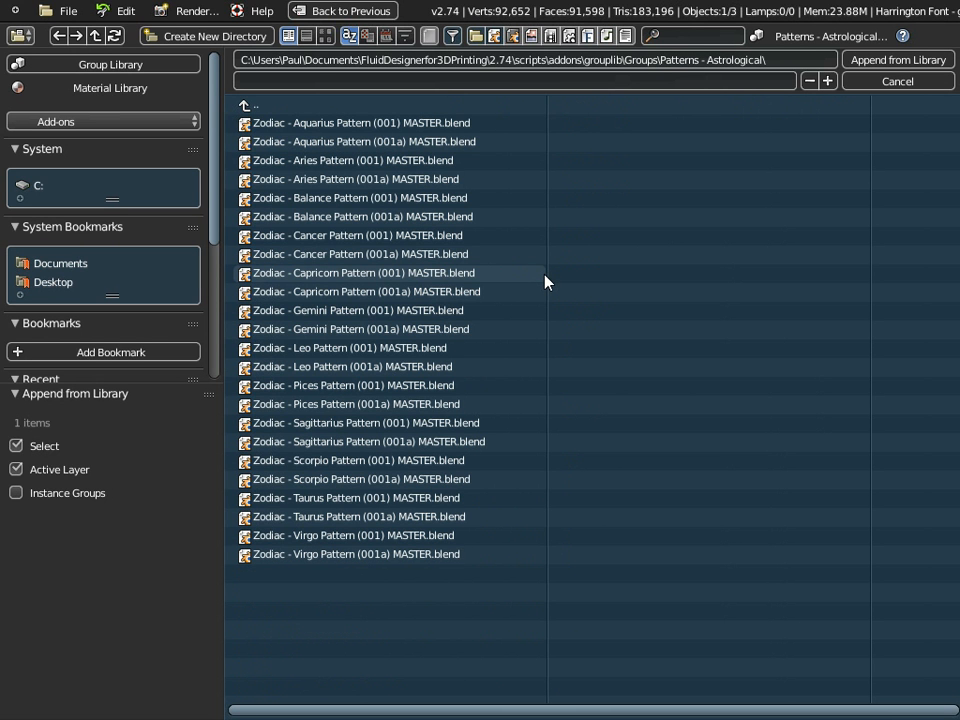
Append the object Zodiac - Capricorn Pattern (001a) from Zodiac - Capricorn Pattern (001a) MASTER.blend.
{"action": "double_click", "coordinate": [316, 293]}
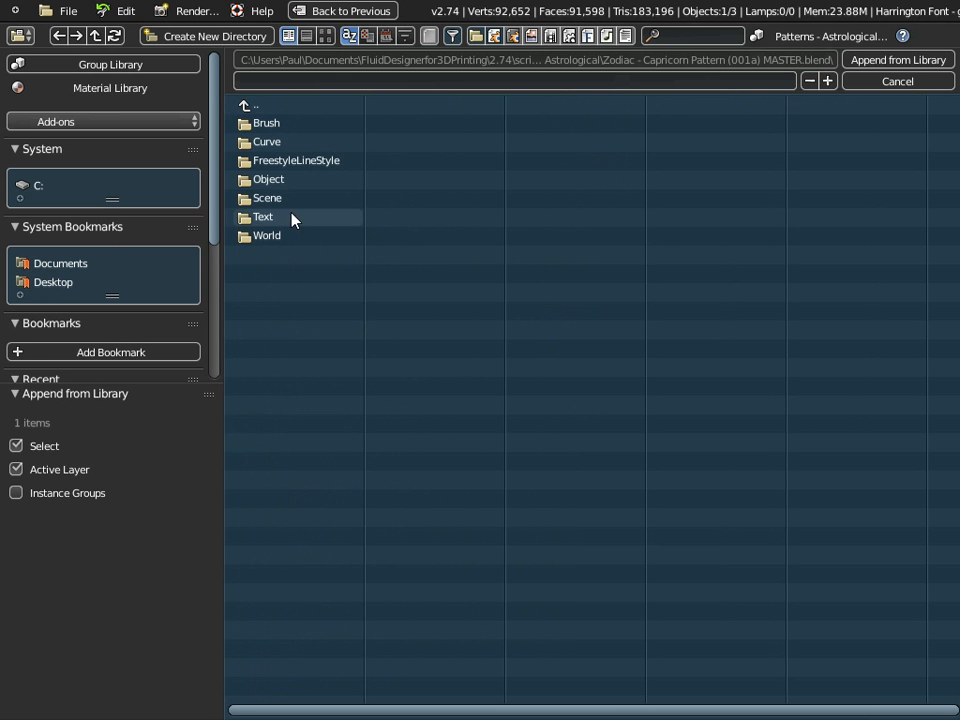
{"action": "double_click", "coordinate": [260, 182]}
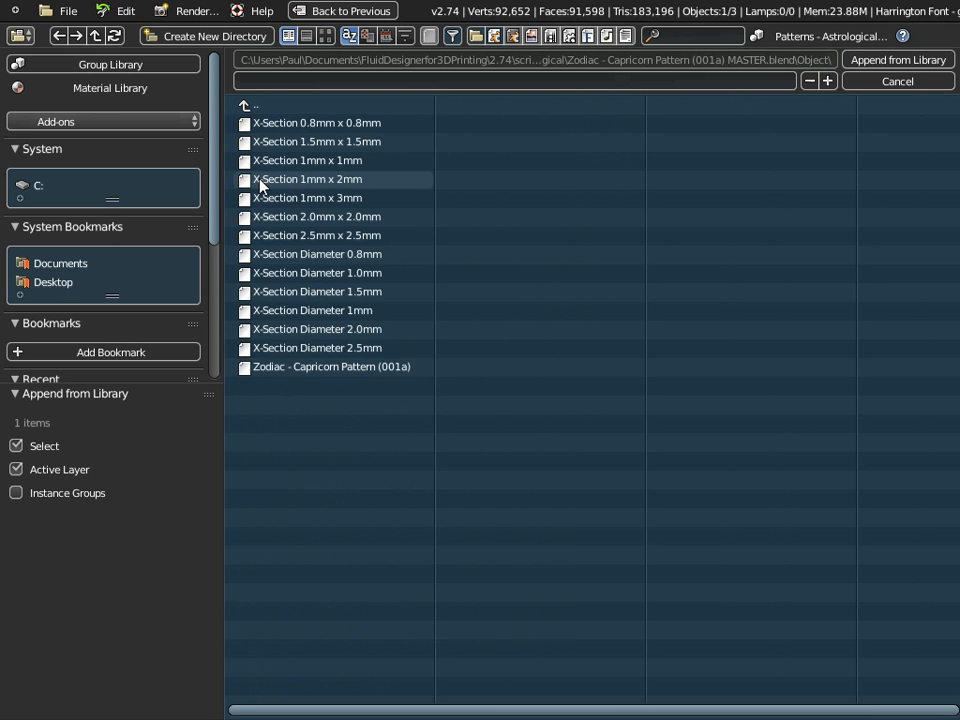
{"action": "left_click", "coordinate": [280, 370]}
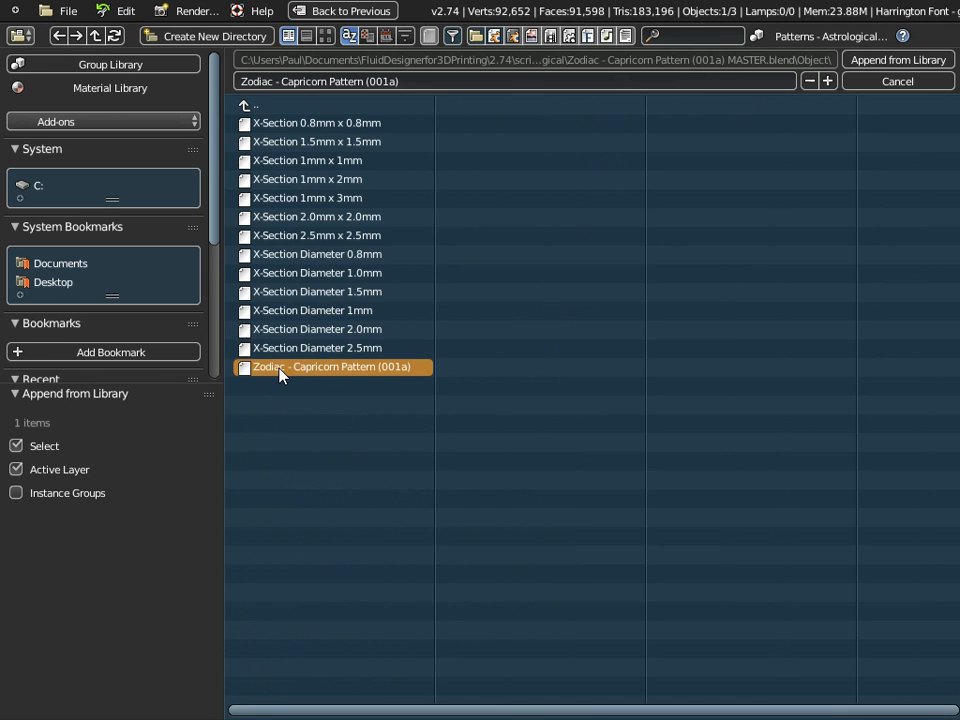
{"action": "left_click", "coordinate": [900, 60]}
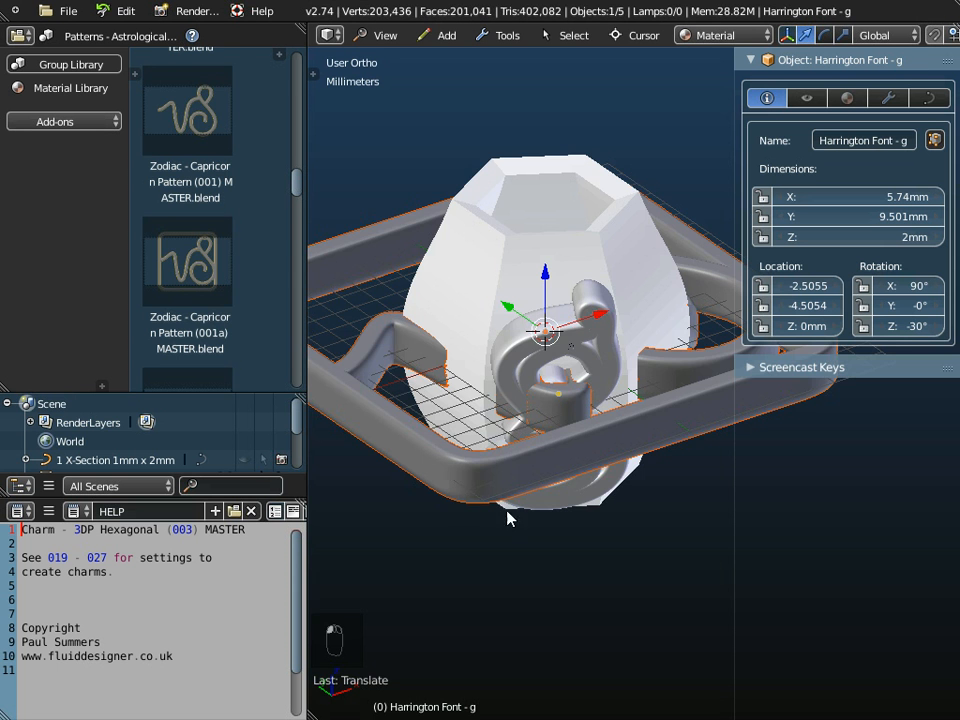
Select the framed Capricorn pattern and rotate it 90° about the X axis so it stands upright.
{"action": "middle_click_drag", "start_coordinate": [585, 545], "coordinate": [505, 563]}
{"action": "right_click", "coordinate": [476, 517]}
{"action": "mouse_move", "coordinate": [589, 596]}
{"action": "middle_mouse_down"}
{"action": "mouse_move", "coordinate": [579, 583]}
{"action": "mouse_move", "coordinate": [546, 677]}
{"action": "mouse_move", "coordinate": [581, 626]}
{"action": "mouse_move", "coordinate": [592, 586]}
{"action": "middle_mouse_up"}
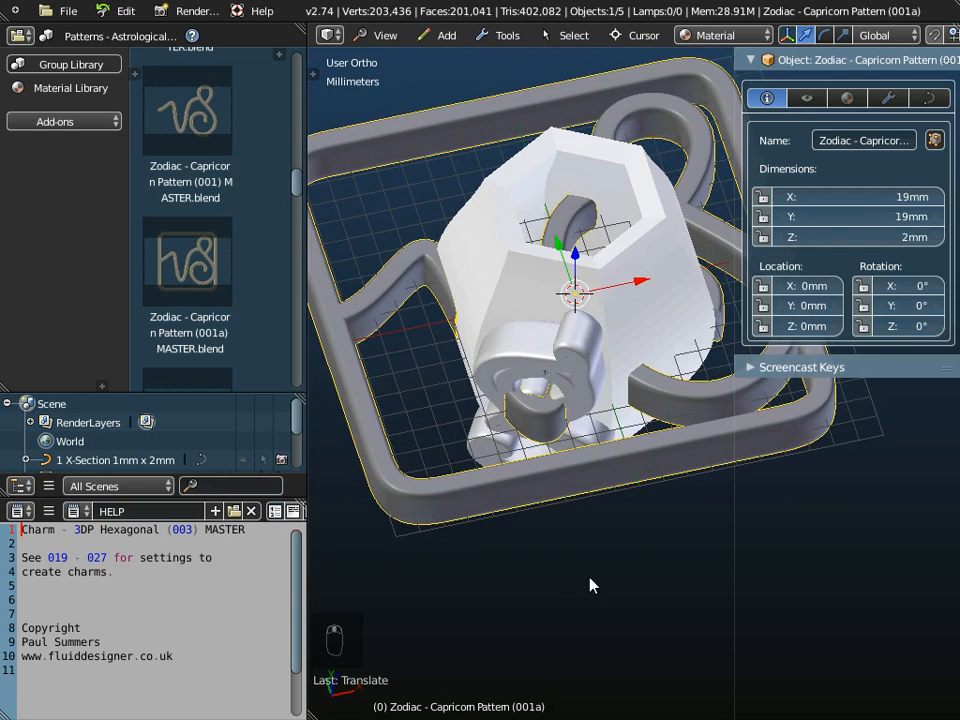
{"action": "left_click_drag", "start_coordinate": [735, 496], "coordinate": [817, 497]}
{"action": "middle_click_drag", "start_coordinate": [720, 540], "coordinate": [683, 487]}
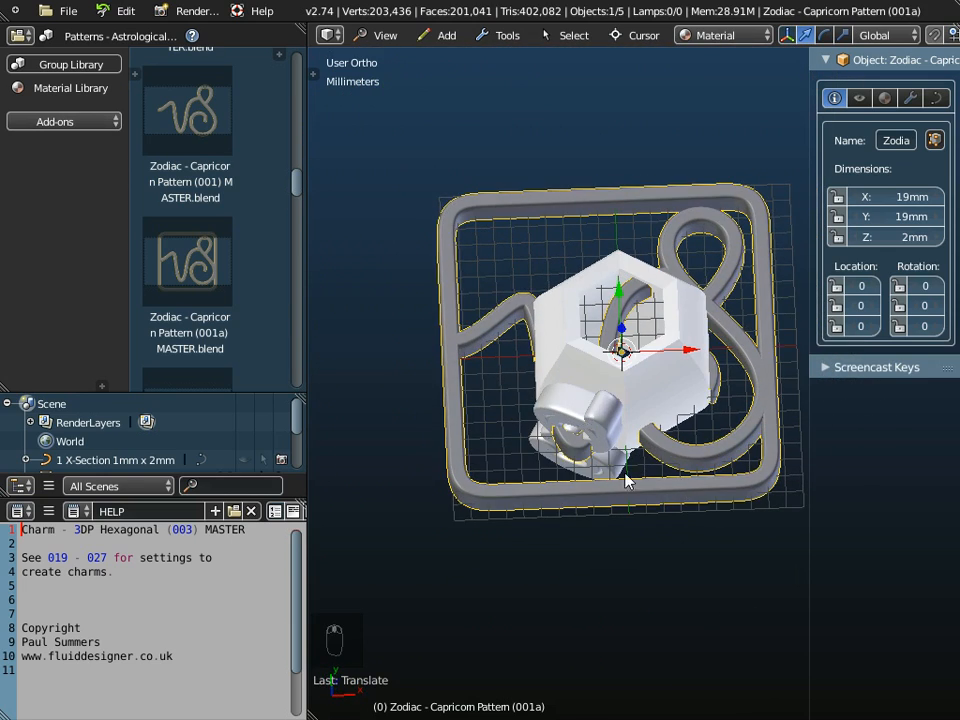
{"action": "middle_click_drag", "start_coordinate": [596, 446], "coordinate": [688, 501]}
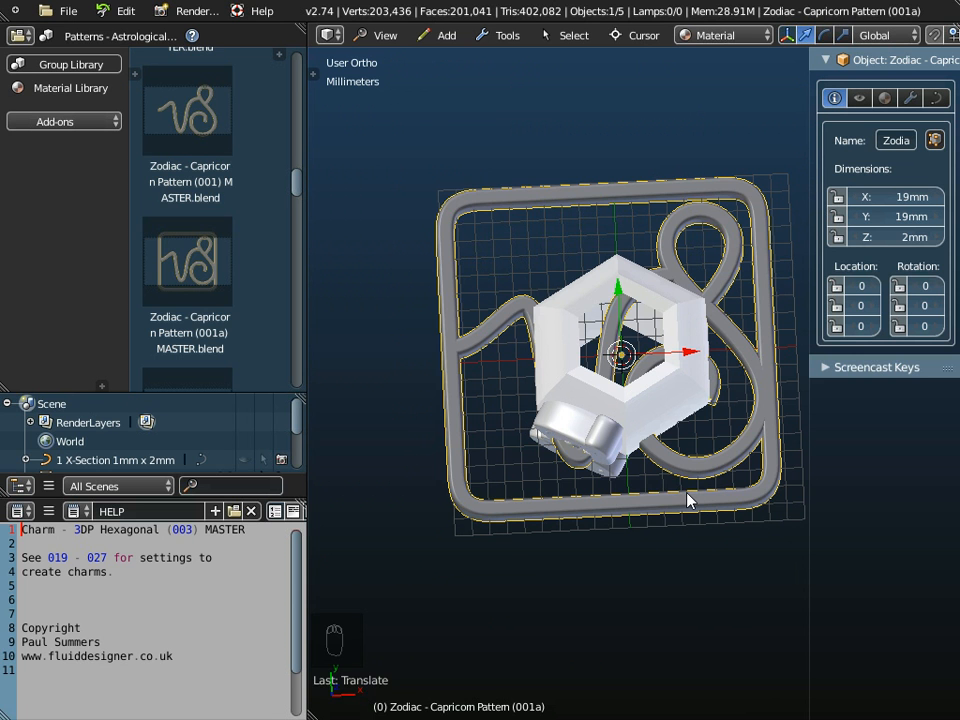
{"action": "key", "text": "r"}
{"action": "type", "text": "x90"}
{"action": "key", "text": "Return"}
Move the Capricorn pattern behind the charm, to about X 3.32 mm, Y 6.61 mm, opposite the letter g.
{"action": "middle_click_drag", "start_coordinate": [664, 529], "coordinate": [562, 404]}
{"action": "middle_click_drag", "start_coordinate": [446, 407], "coordinate": [518, 422]}
{"action": "middle_click_drag", "start_coordinate": [634, 373], "coordinate": [607, 418]}
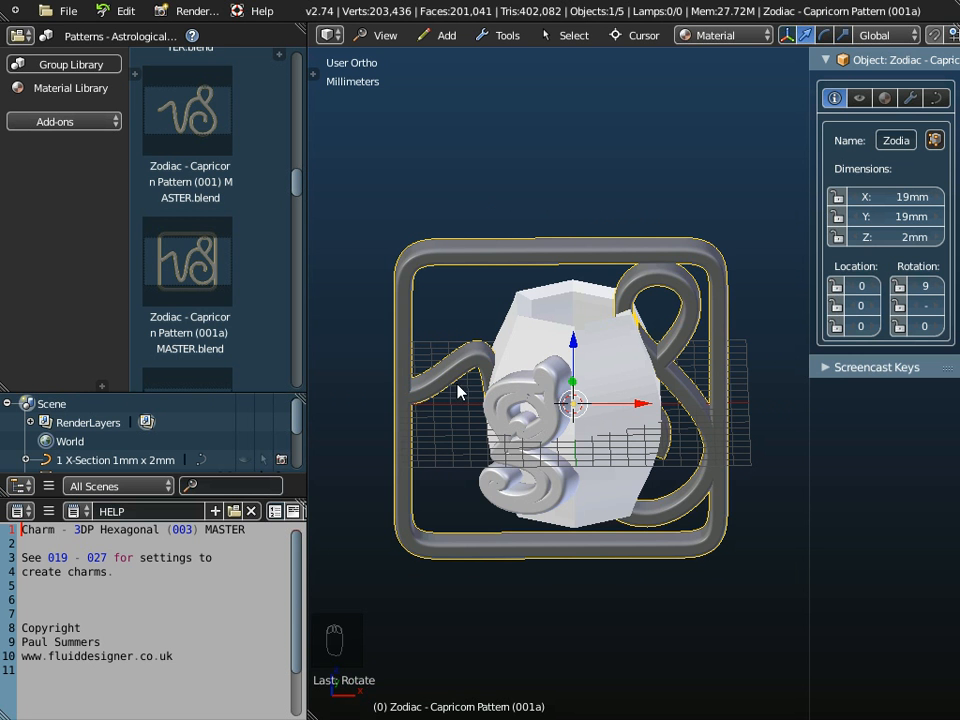
{"action": "middle_click_drag", "start_coordinate": [440, 400], "coordinate": [462, 523]}
{"action": "left_click_drag", "start_coordinate": [571, 288], "coordinate": [562, 184]}
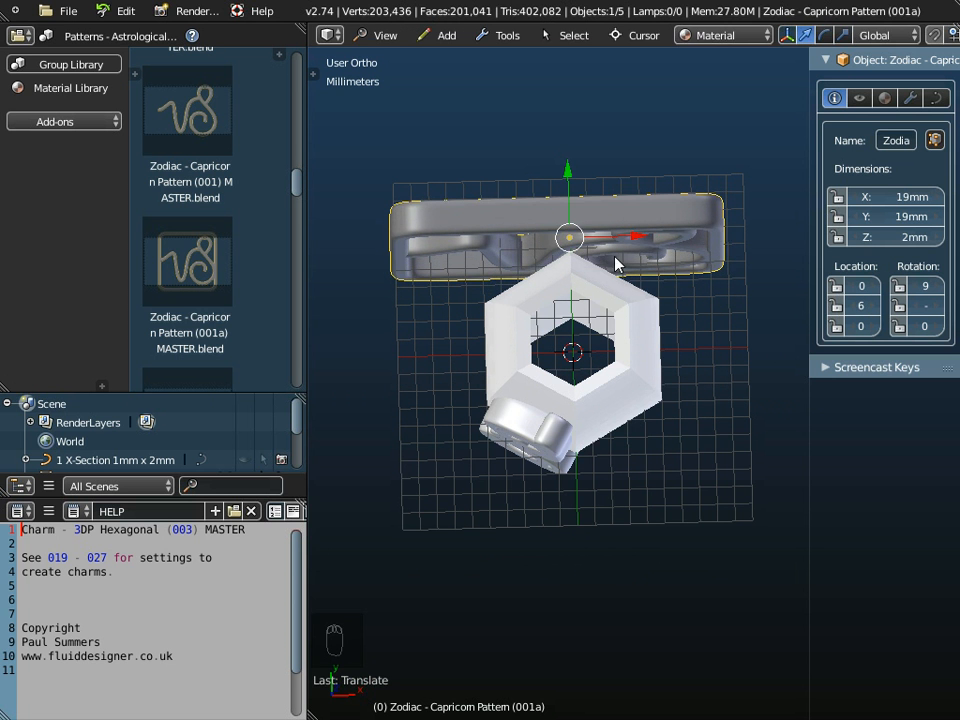
{"action": "left_click_drag", "start_coordinate": [636, 240], "coordinate": [690, 241]}
Set the Capricorn pattern's Z rotation to -30° to align it with the charm's angled side face.
{"action": "middle_click_drag", "start_coordinate": [613, 369], "coordinate": [640, 296]}
{"action": "left_click_drag", "start_coordinate": [811, 320], "coordinate": [719, 322]}
{"action": "left_click_drag", "start_coordinate": [892, 326], "coordinate": [858, 333]}
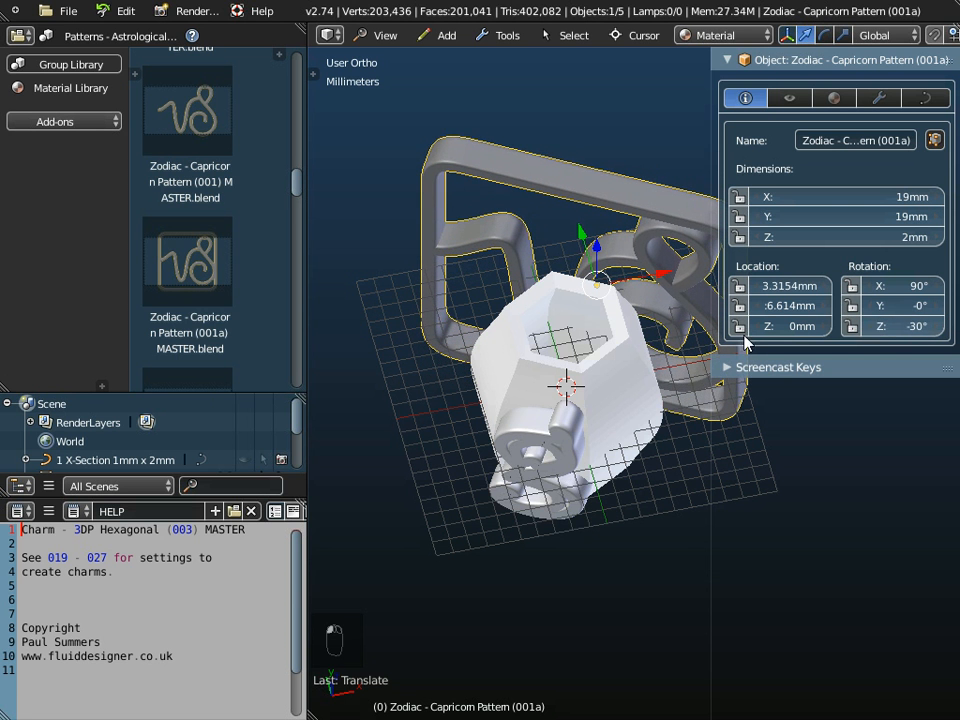
Set the Capricorn pattern's Z rotation to -210° so its front faces outward from the charm.
{"action": "middle_click_drag", "start_coordinate": [447, 370], "coordinate": [478, 438]}
{"action": "middle_click_drag", "start_coordinate": [527, 330], "coordinate": [489, 277]}
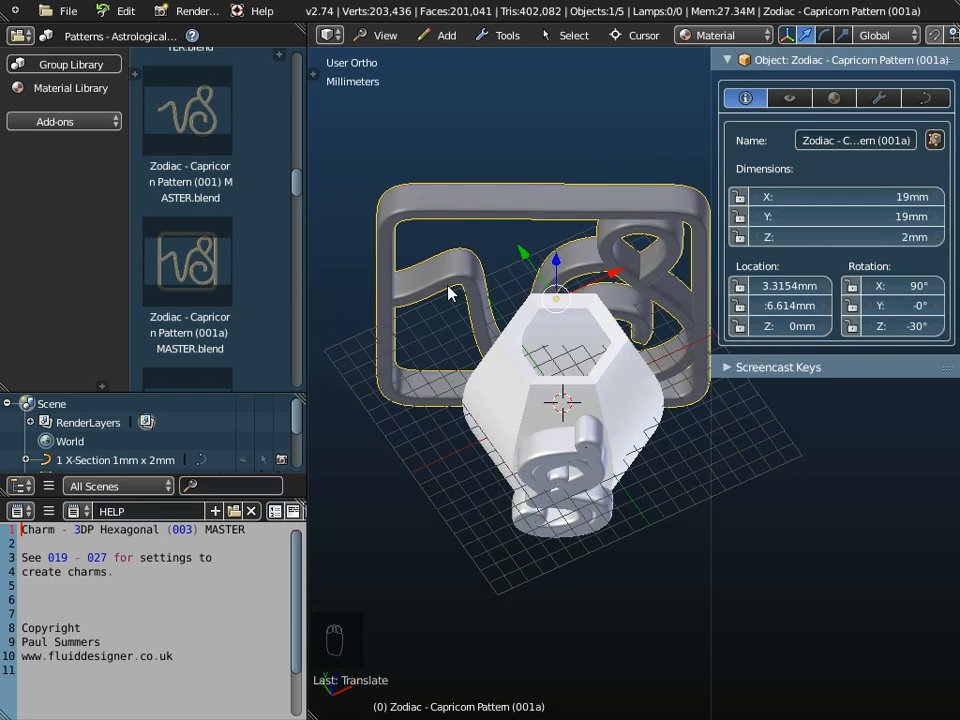
{"action": "middle_click_drag", "start_coordinate": [521, 318], "coordinate": [535, 505]}
{"action": "middle_click_drag", "start_coordinate": [555, 300], "coordinate": [516, 418]}
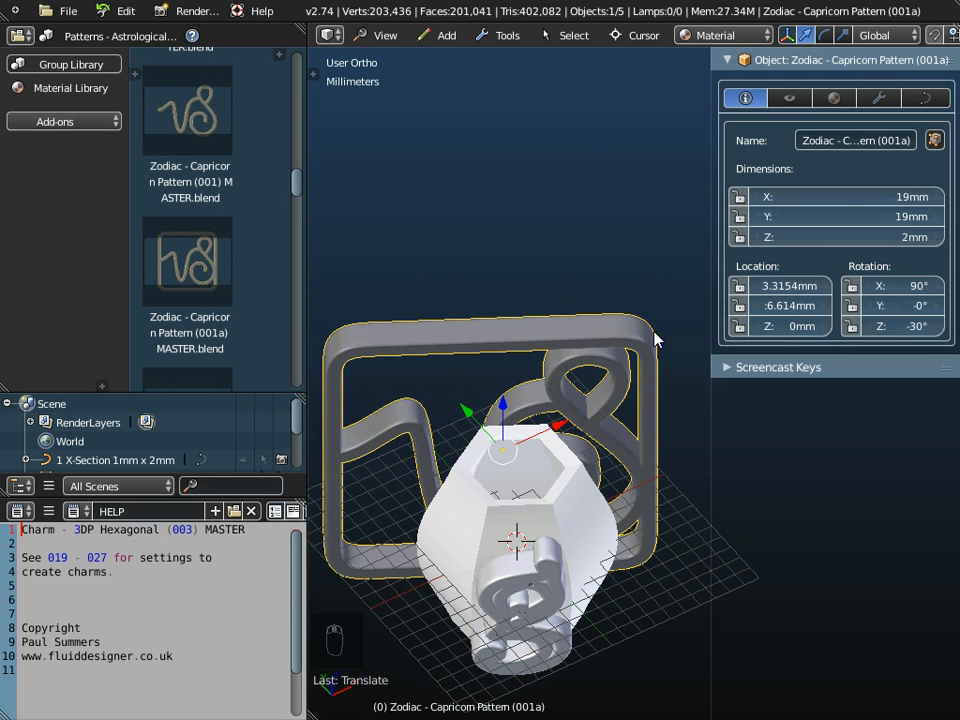
{"action": "left_click_drag", "start_coordinate": [716, 311], "coordinate": [662, 311]}
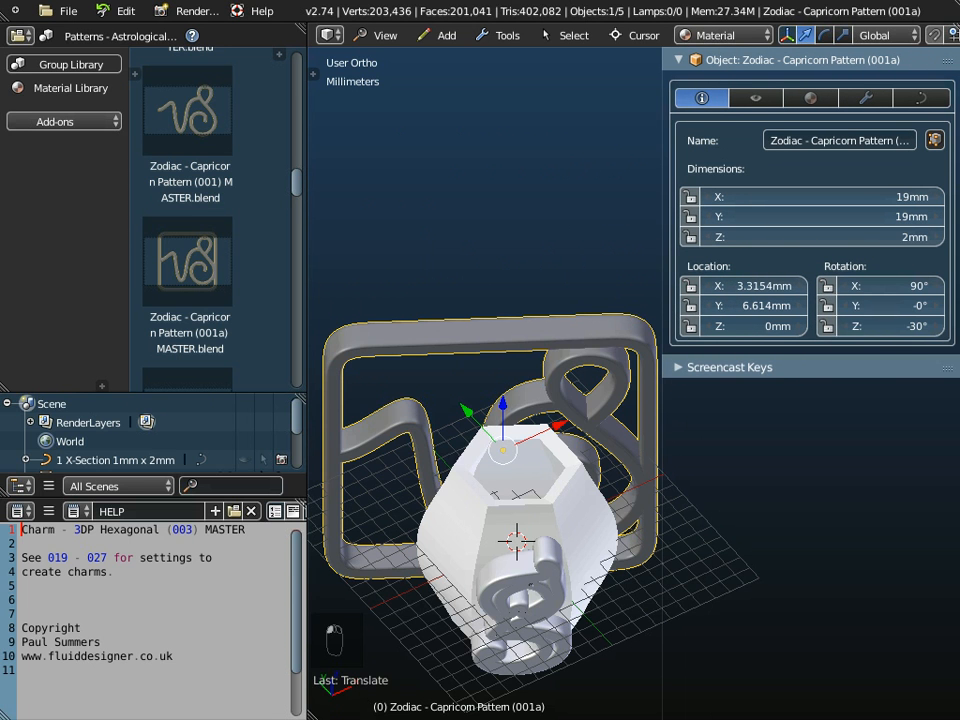
{"action": "left_click", "coordinate": [885, 327]}
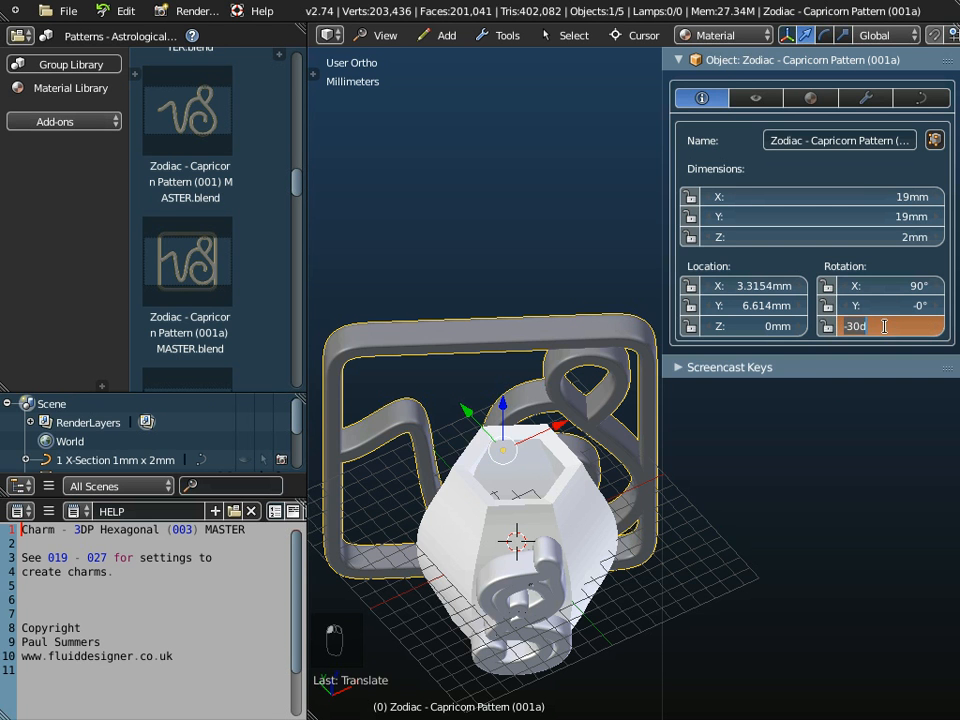
{"action": "key", "text": "BackSpace"}
{"action": "type", "text": "-210"}
{"action": "key", "text": "Return"}
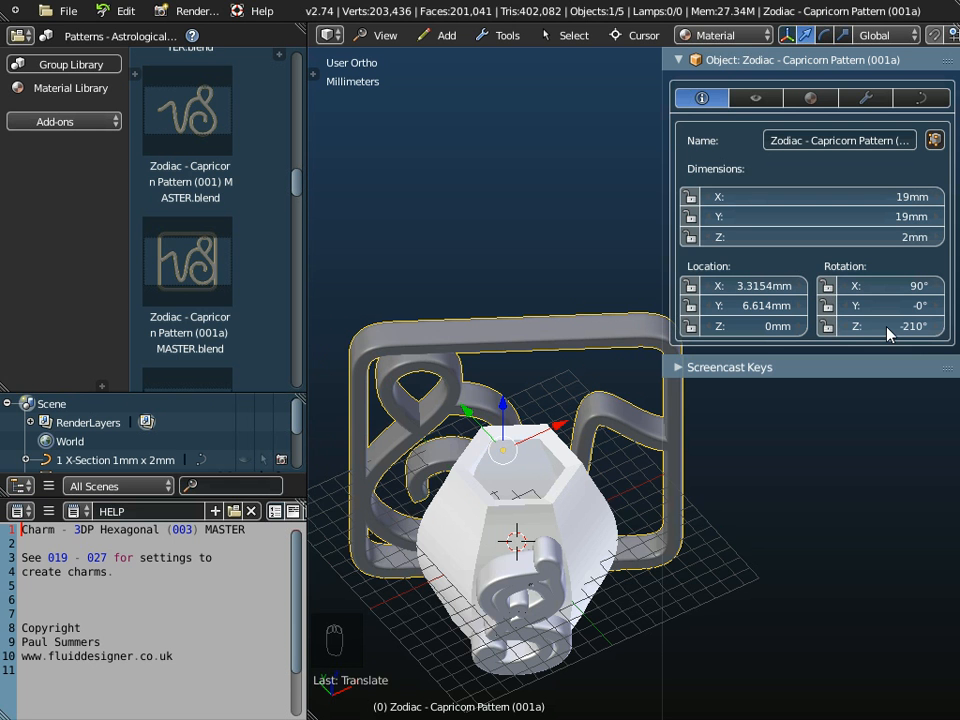
Move the Capricorn pattern along Y in the top view to about 4.42 mm, against the charm's angled face.
{"action": "middle_click_drag", "start_coordinate": [425, 578], "coordinate": [630, 474]}
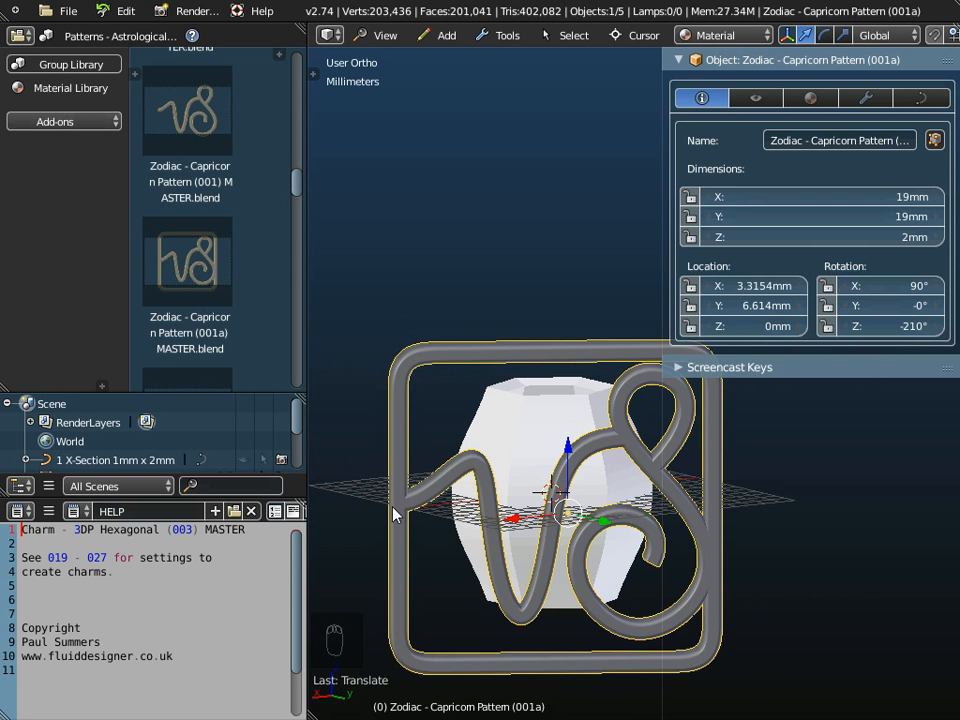
{"action": "middle_click_drag", "start_coordinate": [588, 484], "coordinate": [575, 668]}
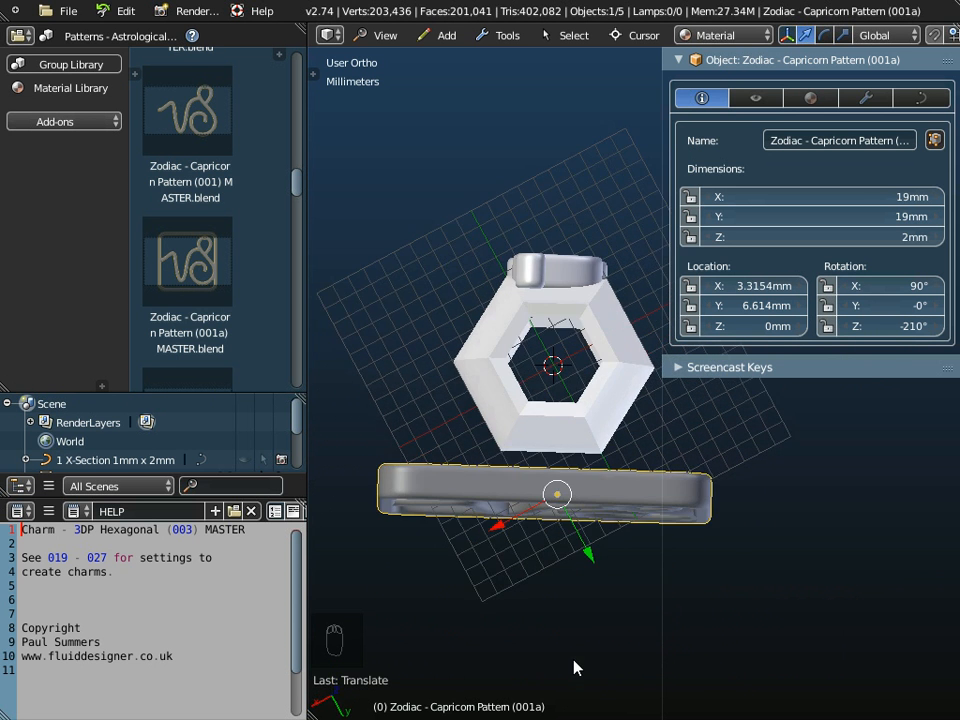
{"action": "left_click", "coordinate": [390, 36]}
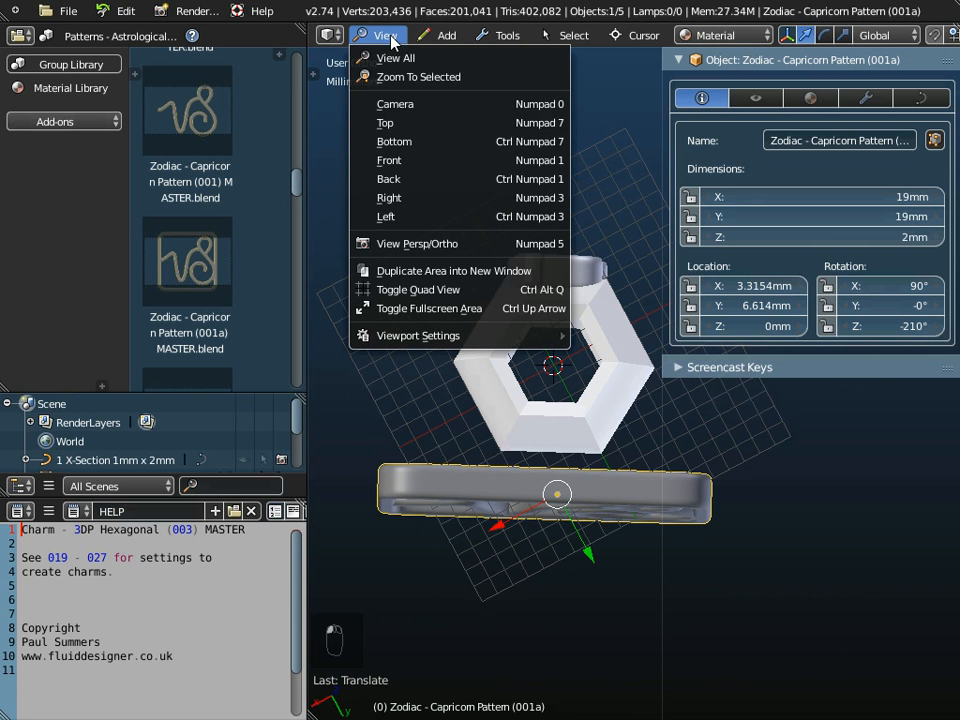
{"action": "left_click", "coordinate": [400, 186]}
{"action": "left_click_drag", "start_coordinate": [663, 259], "coordinate": [752, 250]}
{"action": "middle_click_drag", "start_coordinate": [634, 452], "coordinate": [622, 646]}
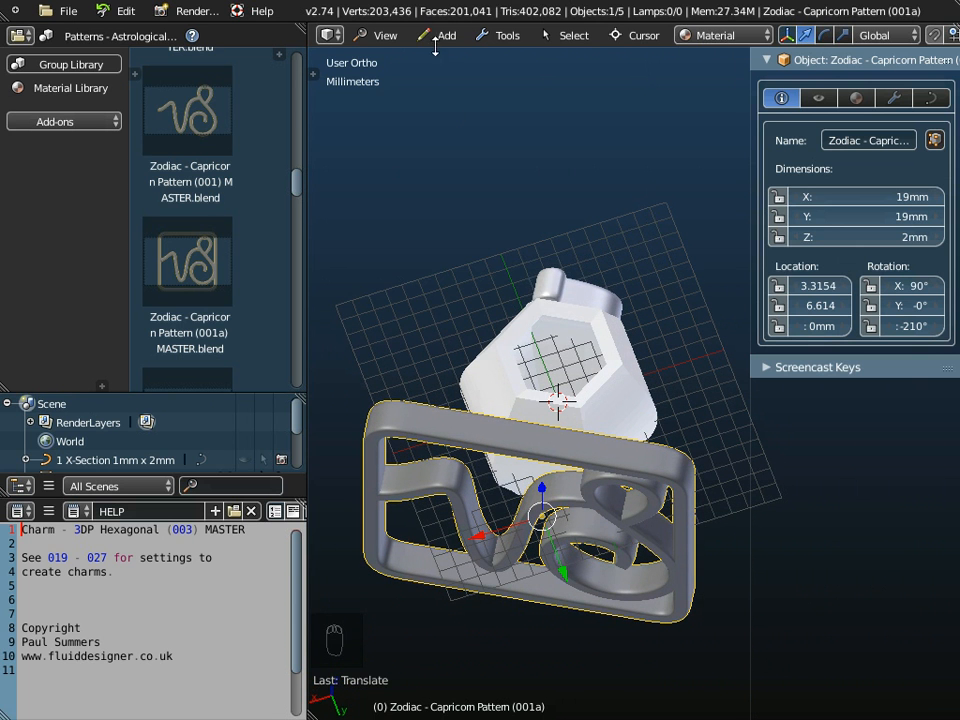
{"action": "left_click", "coordinate": [388, 40]}
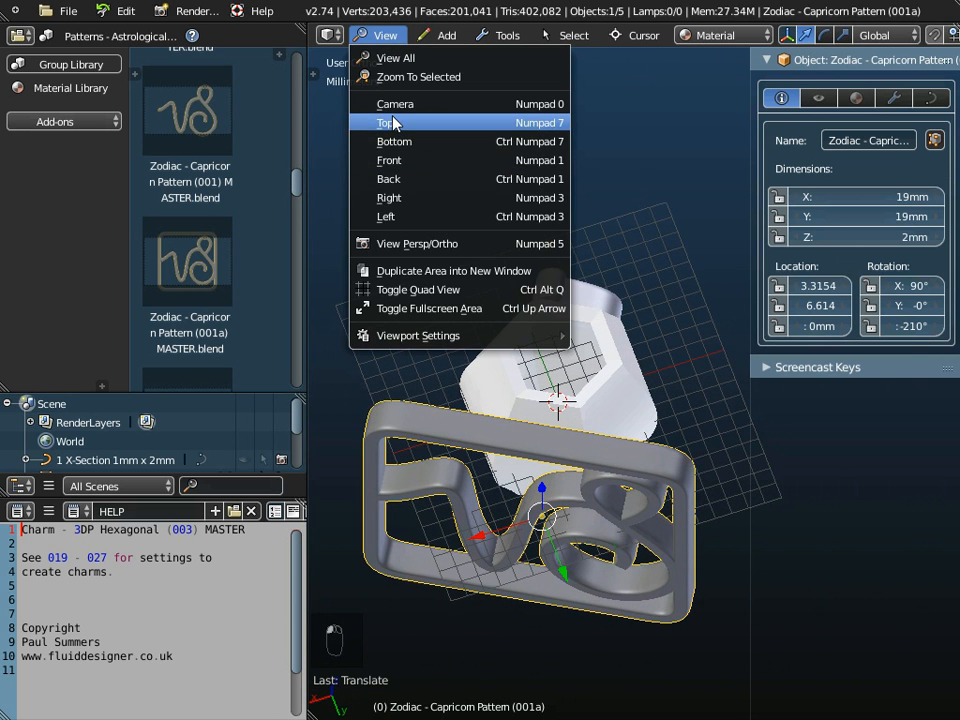
{"action": "left_click", "coordinate": [398, 184]}
{"action": "middle_click_drag", "start_coordinate": [582, 368], "coordinate": [405, 399], "text": "shift"}
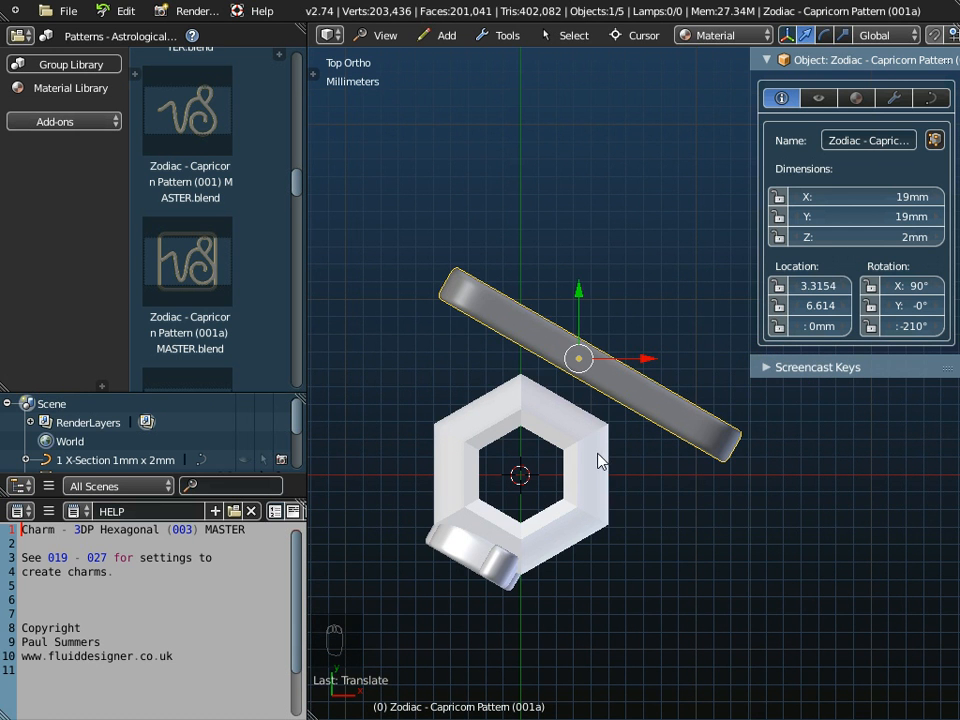
{"action": "left_click_drag", "start_coordinate": [579, 290], "coordinate": [579, 332]}
Scale the Capricorn pattern down uniformly to about 8.86 mm square and apply its scale.
{"action": "middle_click_drag", "start_coordinate": [606, 514], "coordinate": [328, 353]}
{"action": "middle_click_drag", "start_coordinate": [616, 556], "coordinate": [547, 443], "text": "shift"}
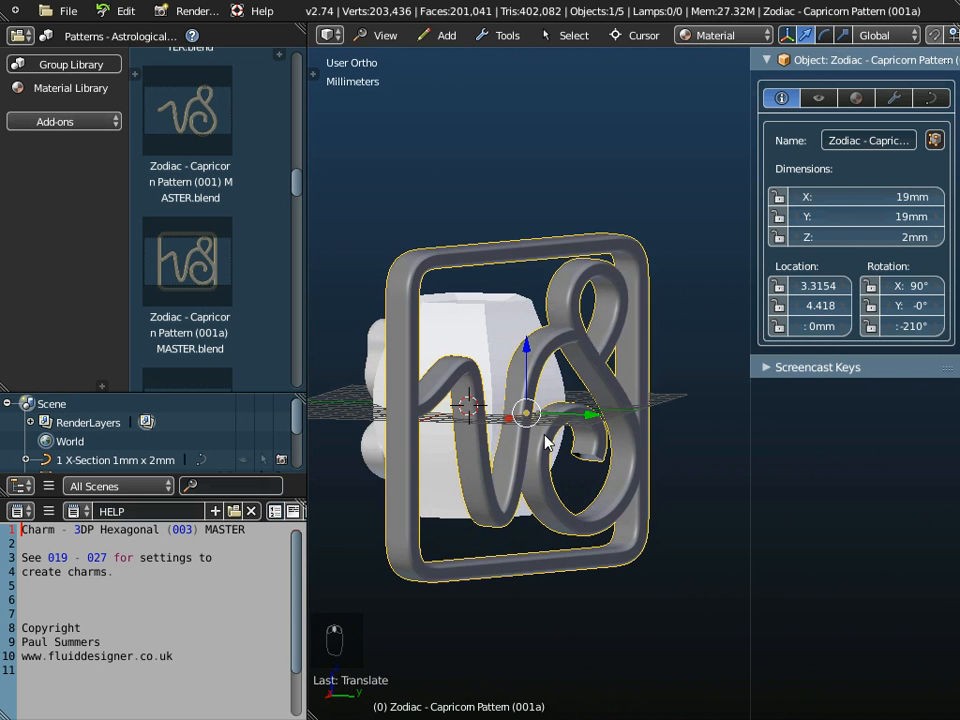
{"action": "key", "text": "s"}
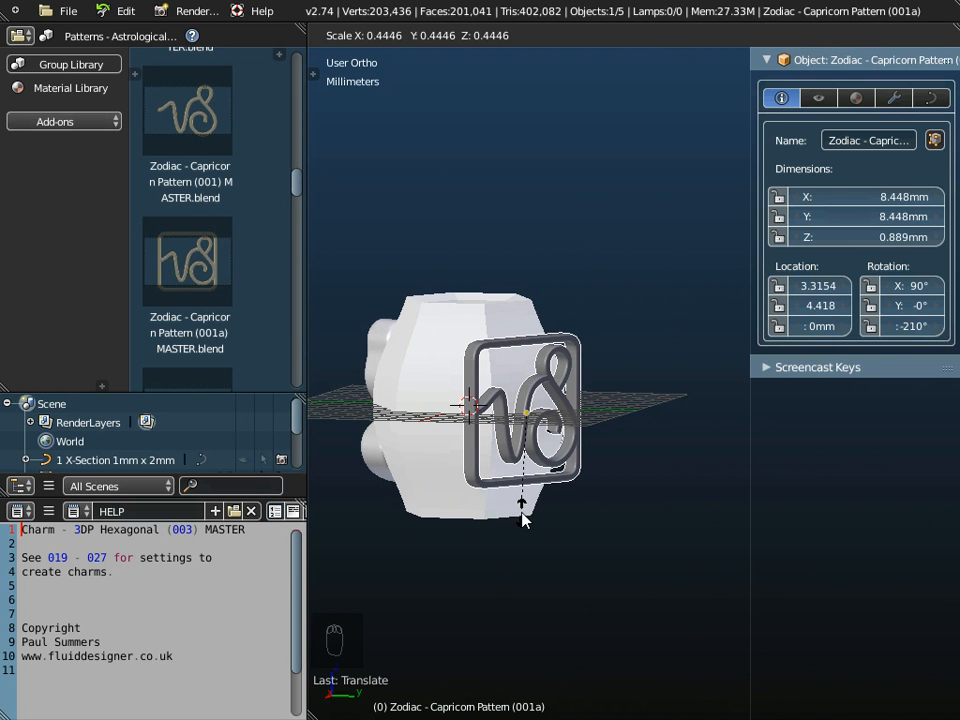
{"action": "left_click", "coordinate": [520, 522]}
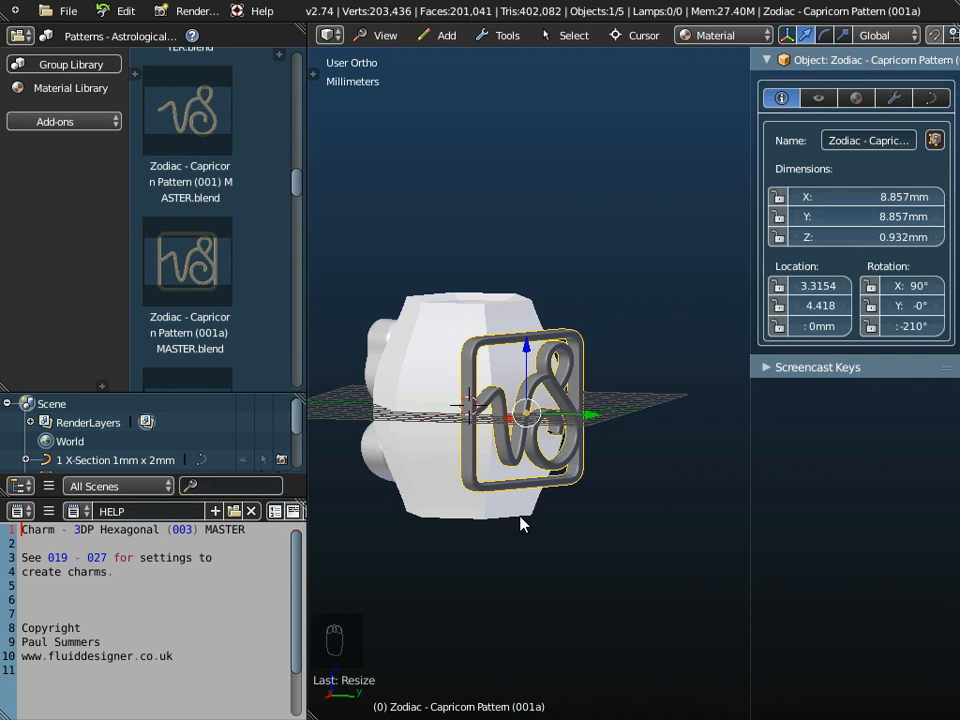
{"action": "key", "text": "ctrl+a"}
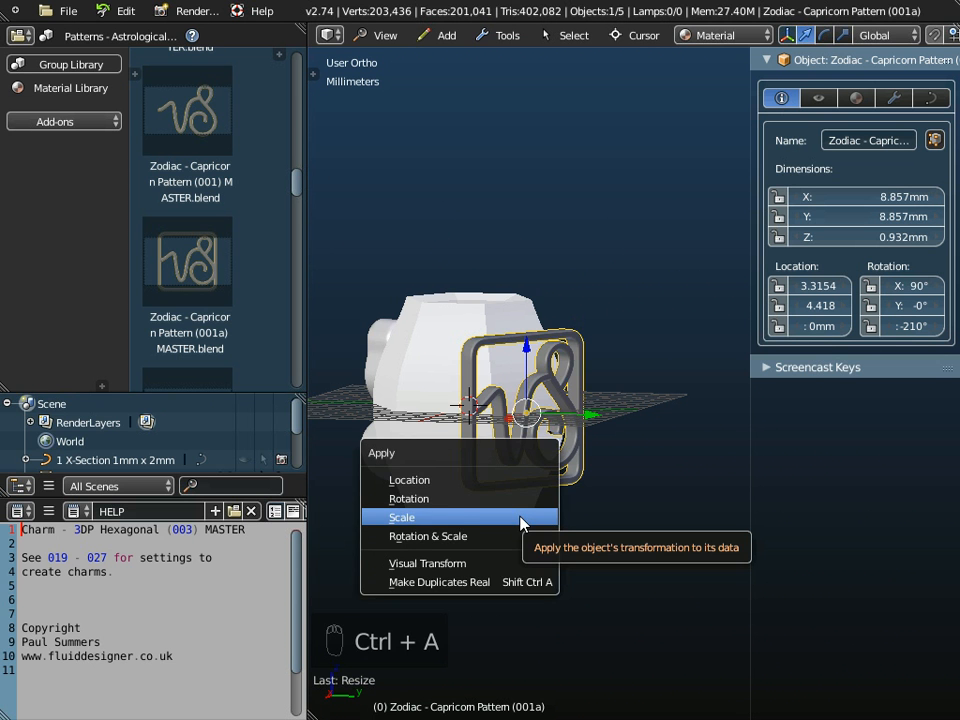
{"action": "left_click", "coordinate": [520, 520]}
Move the Capricorn pattern in the top view to about X 2.28 mm, Y 4.73 mm, along the charm's angled face.
{"action": "middle_click_drag", "start_coordinate": [557, 522], "coordinate": [668, 512]}
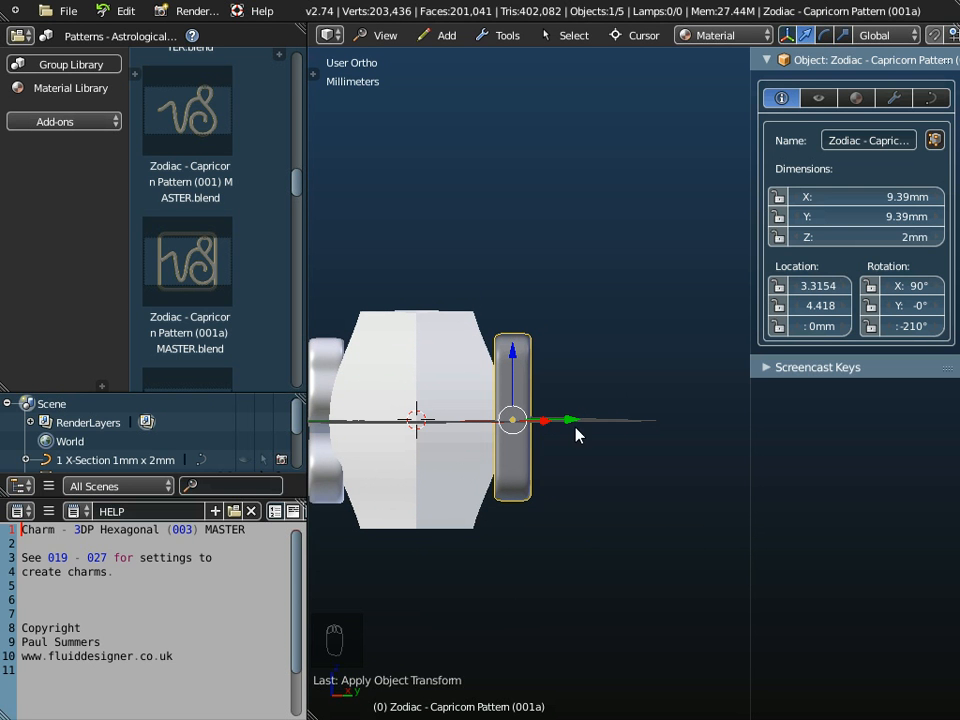
{"action": "left_click", "coordinate": [383, 38]}
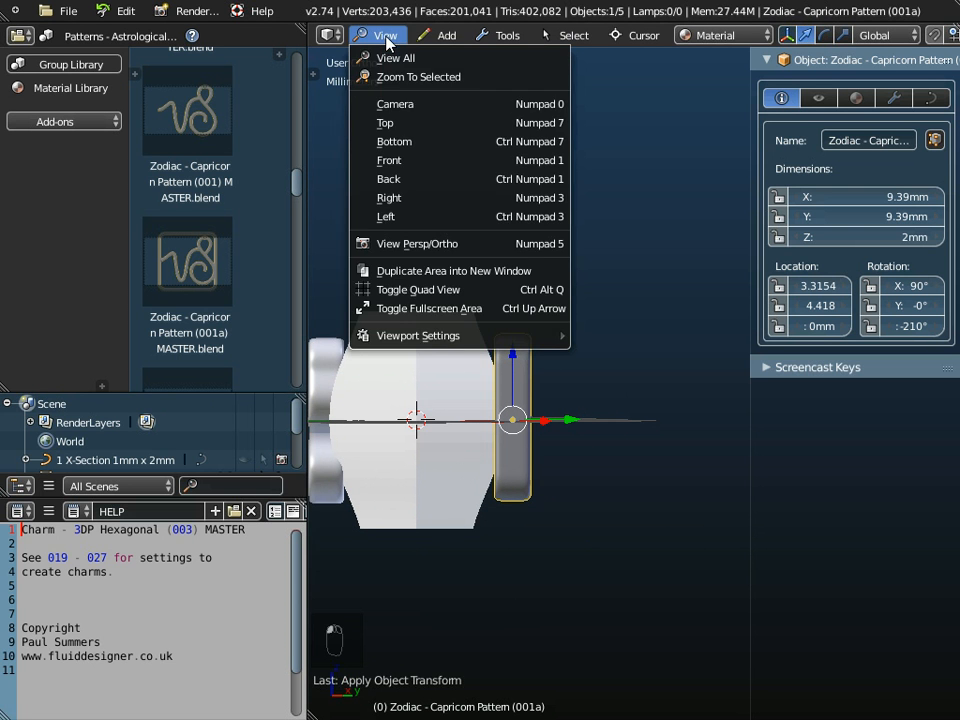
{"action": "left_click", "coordinate": [407, 125]}
{"action": "scroll", "coordinate": [613, 537], "scroll_direction": "up", "scroll_amount": 4}
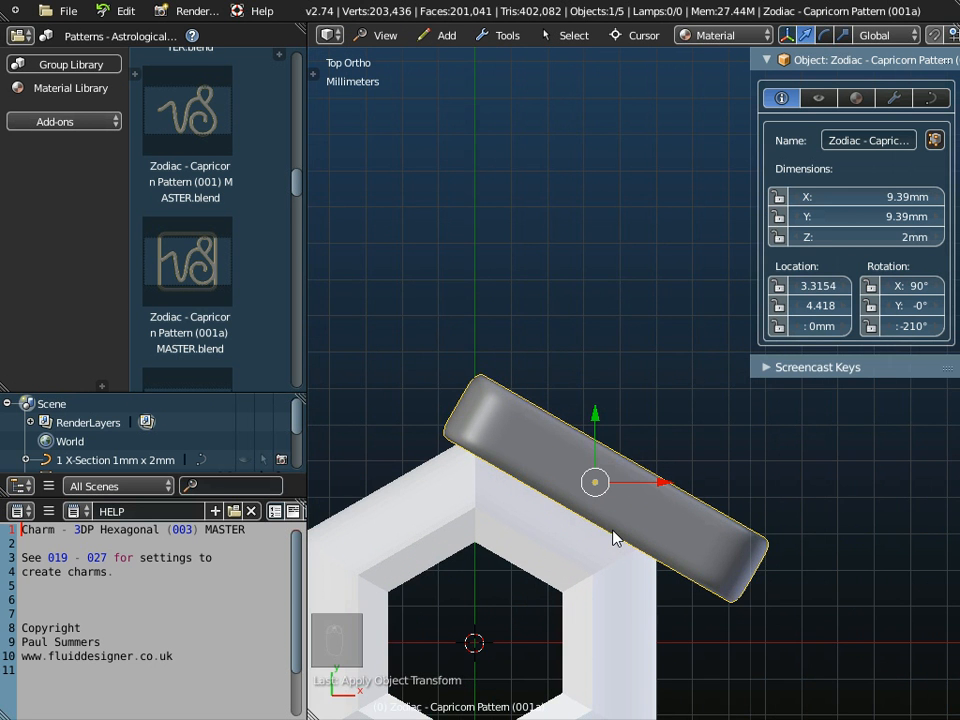
{"action": "middle_click_drag", "start_coordinate": [613, 537], "coordinate": [553, 444], "text": "shift"}
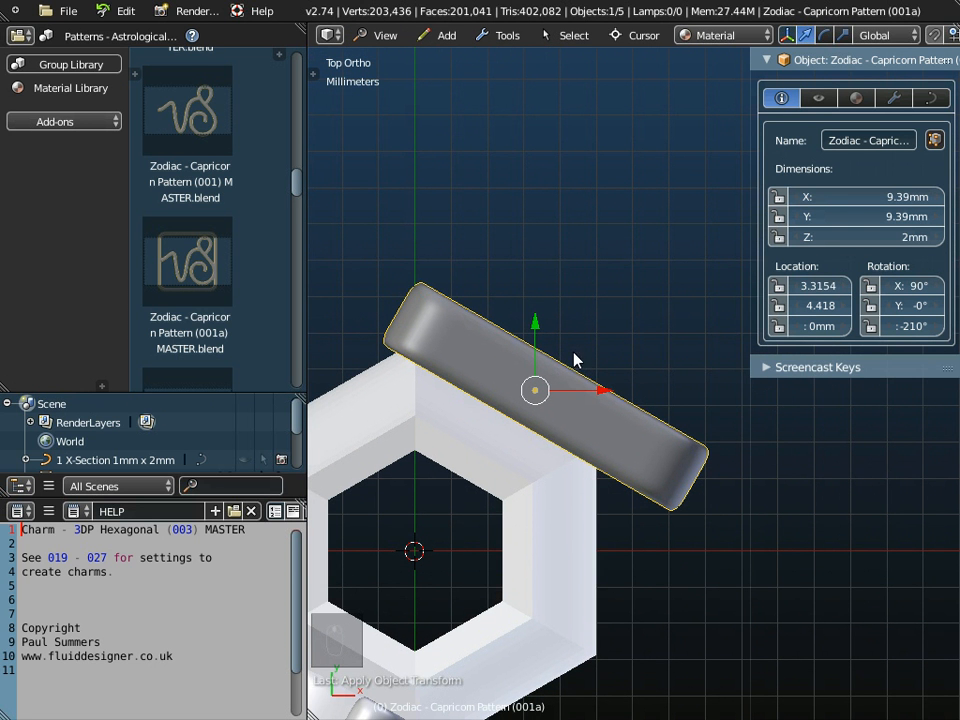
{"action": "key", "text": "g"}
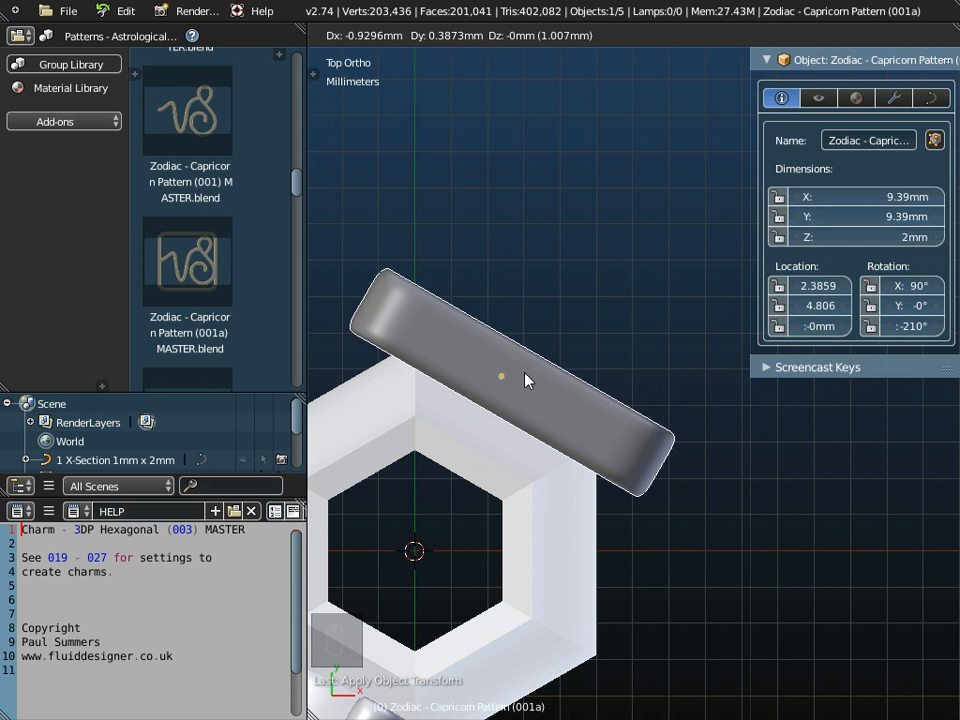
{"action": "left_click", "coordinate": [524, 374]}
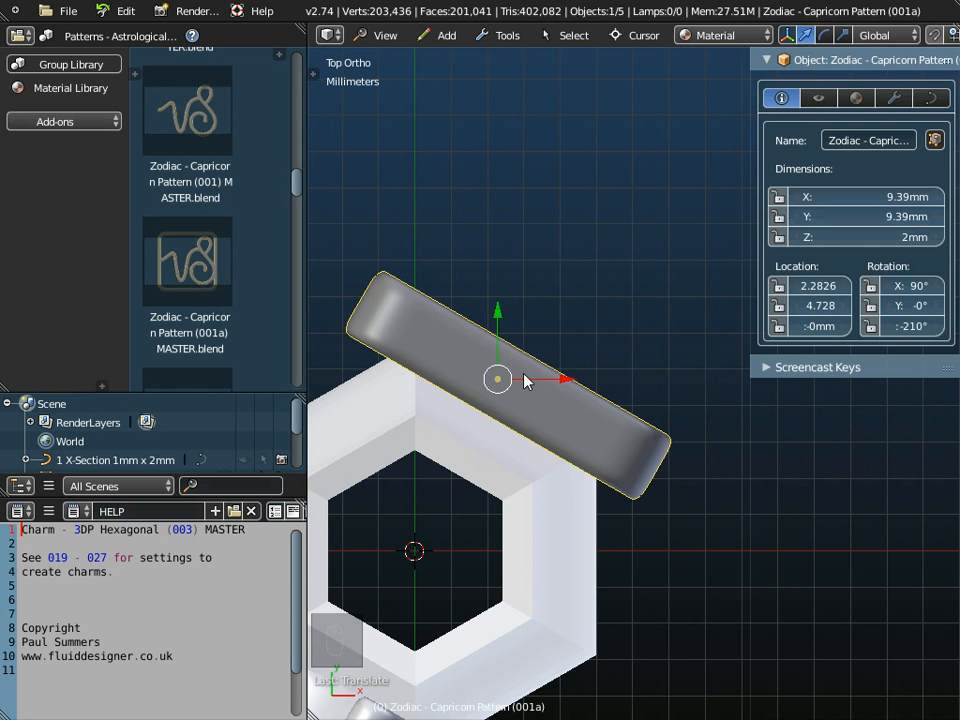
Check the Capricorn pattern's placement on the charm, then show the model in wireframe from the top.
{"action": "middle_click_drag", "start_coordinate": [500, 545], "coordinate": [770, 415]}
{"action": "middle_click_drag", "start_coordinate": [695, 477], "coordinate": [589, 499]}
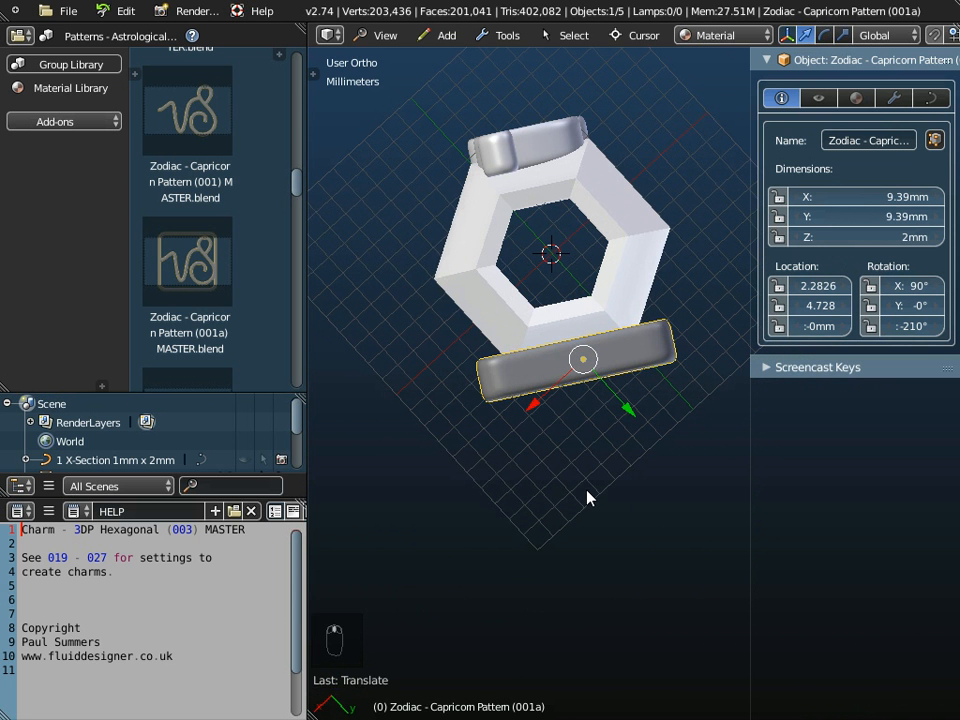
{"action": "left_click", "coordinate": [384, 35]}
{"action": "left_click", "coordinate": [399, 133]}
{"action": "scroll", "coordinate": [620, 490], "scroll_direction": "up", "scroll_amount": 4}
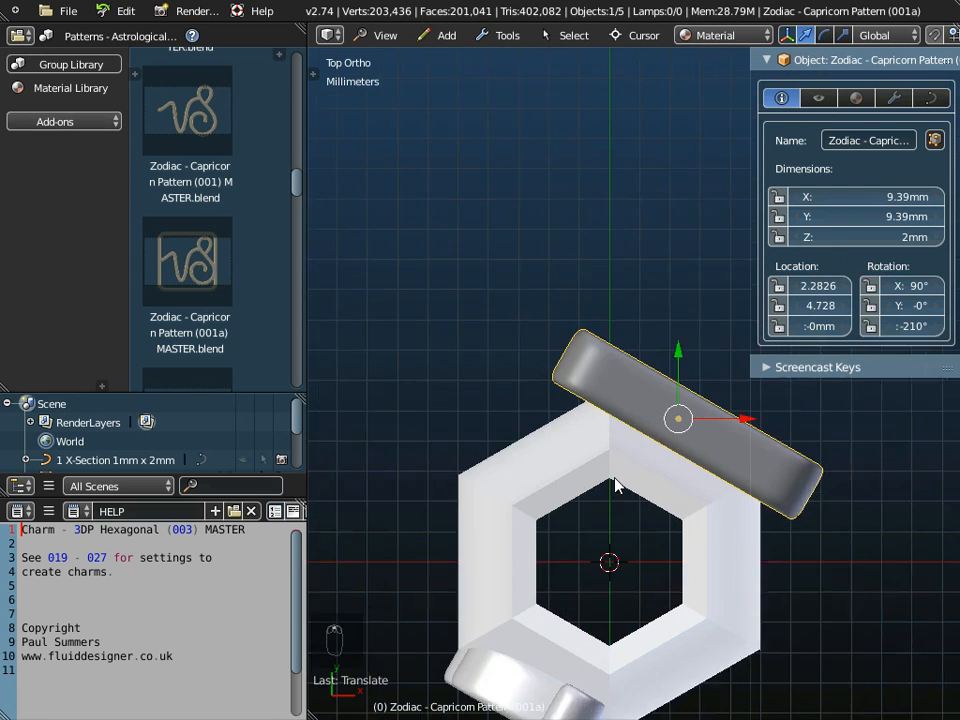
{"action": "middle_click_drag", "start_coordinate": [558, 360], "coordinate": [544, 339], "text": "shift"}
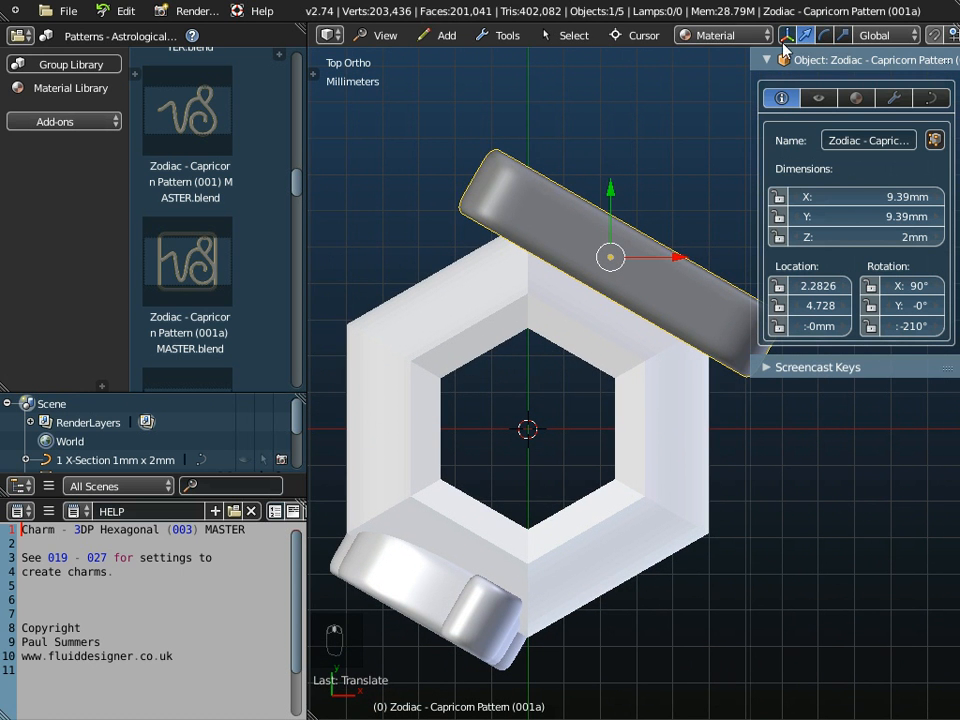
{"action": "left_click", "coordinate": [722, 35]}
{"action": "left_click", "coordinate": [721, 57]}
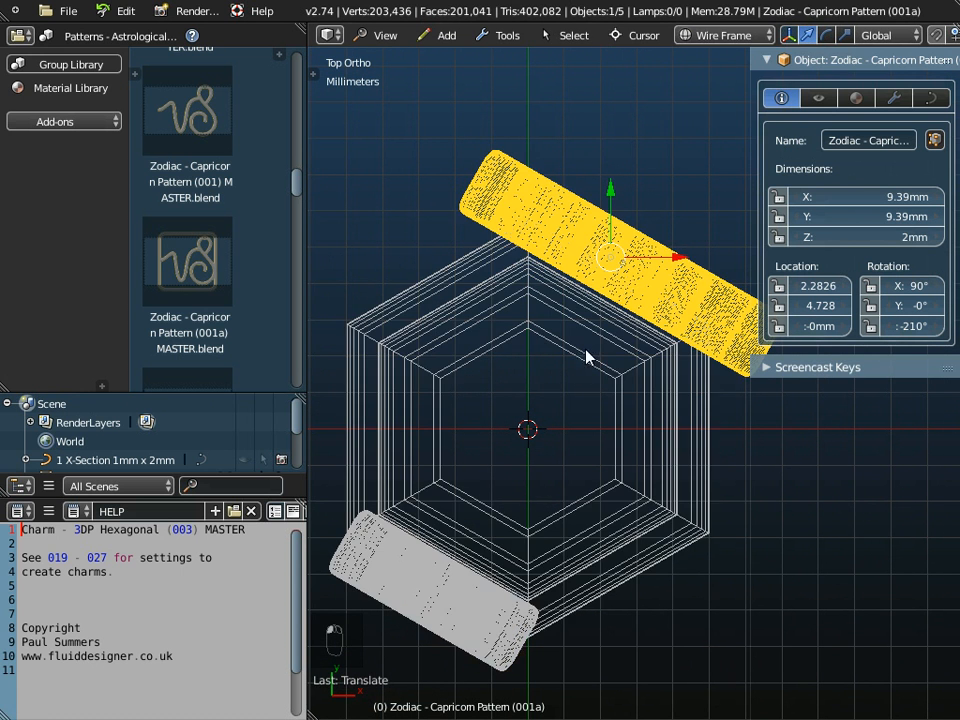
Move the Capricorn pattern closer to the charm's angled face, to about X 2.15 mm, Y 4.57 mm.
{"action": "scroll", "coordinate": [586, 268], "scroll_direction": "up", "scroll_amount": 3}
{"action": "scroll", "coordinate": [588, 269], "scroll_direction": "up", "scroll_amount": 4}
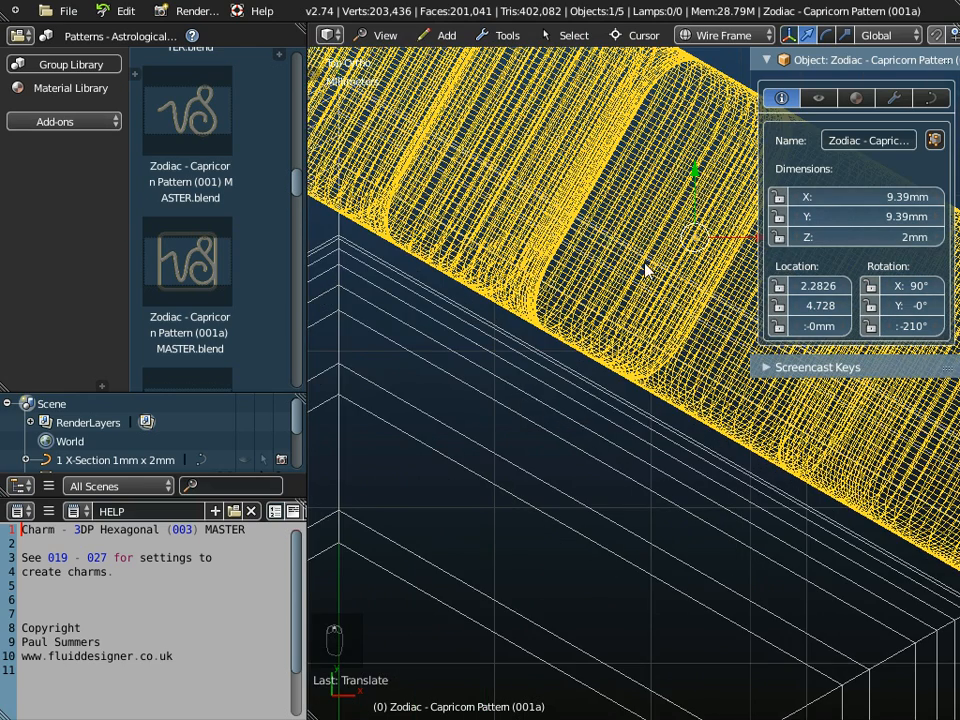
{"action": "scroll", "coordinate": [534, 343], "scroll_direction": "up", "scroll_amount": 3}
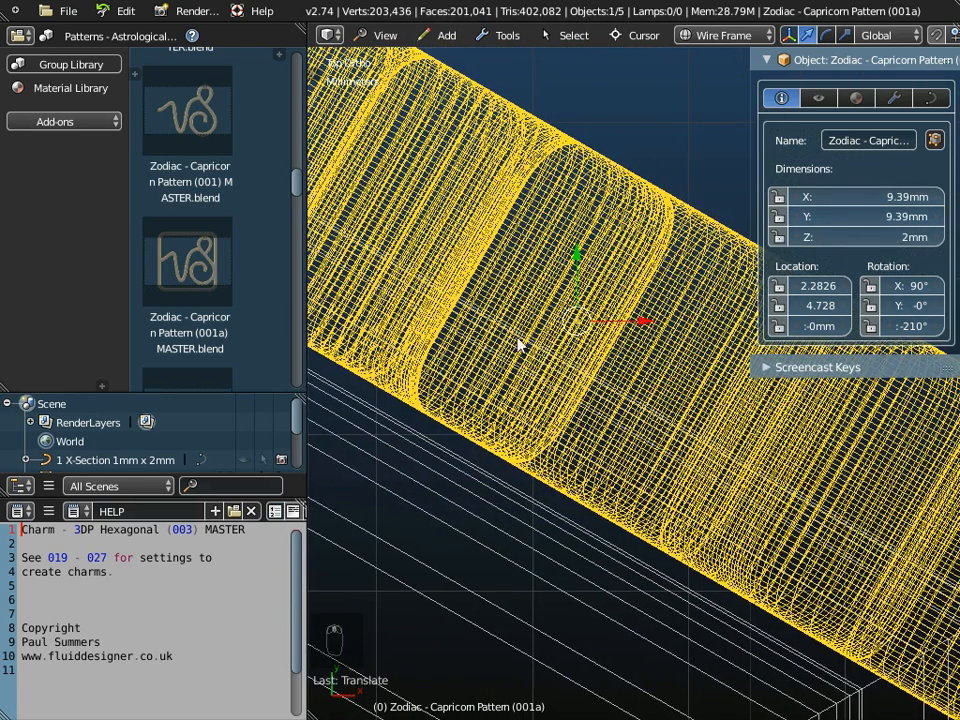
{"action": "scroll", "coordinate": [640, 408], "scroll_direction": "up", "scroll_amount": 3}
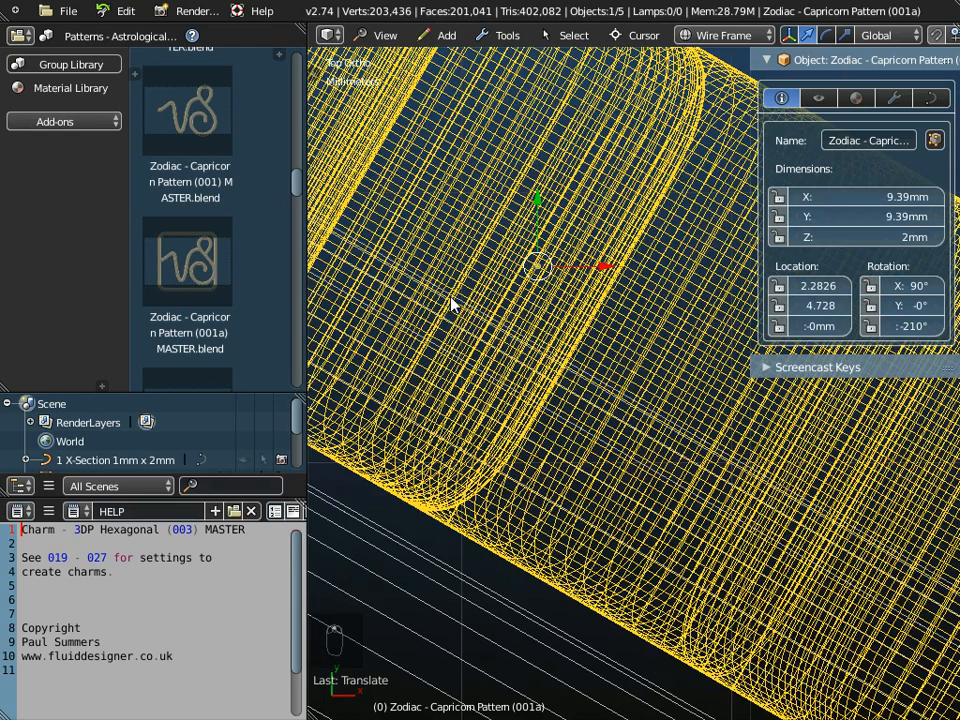
{"action": "scroll", "coordinate": [484, 321], "scroll_direction": "down", "scroll_amount": 5}
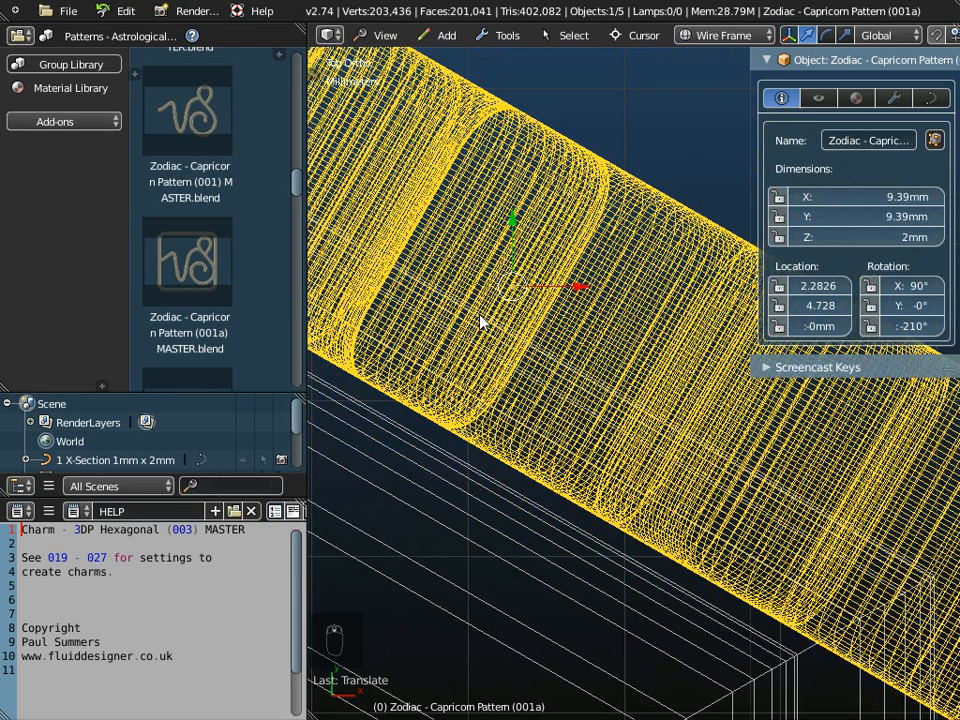
{"action": "scroll", "coordinate": [506, 294], "scroll_direction": "up", "scroll_amount": 3}
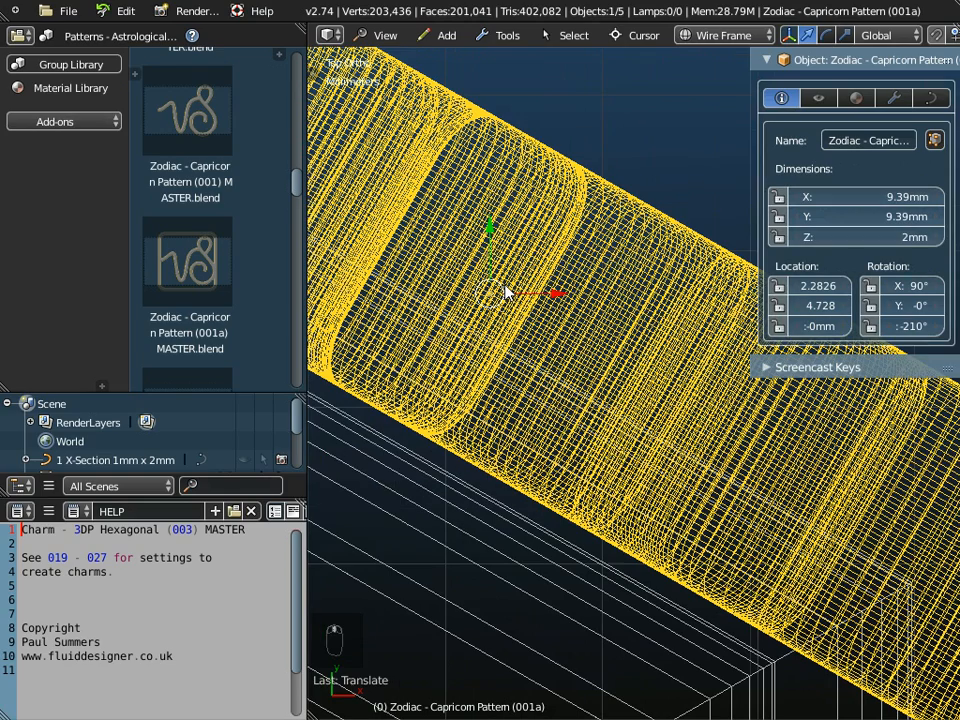
{"action": "key", "text": "g"}
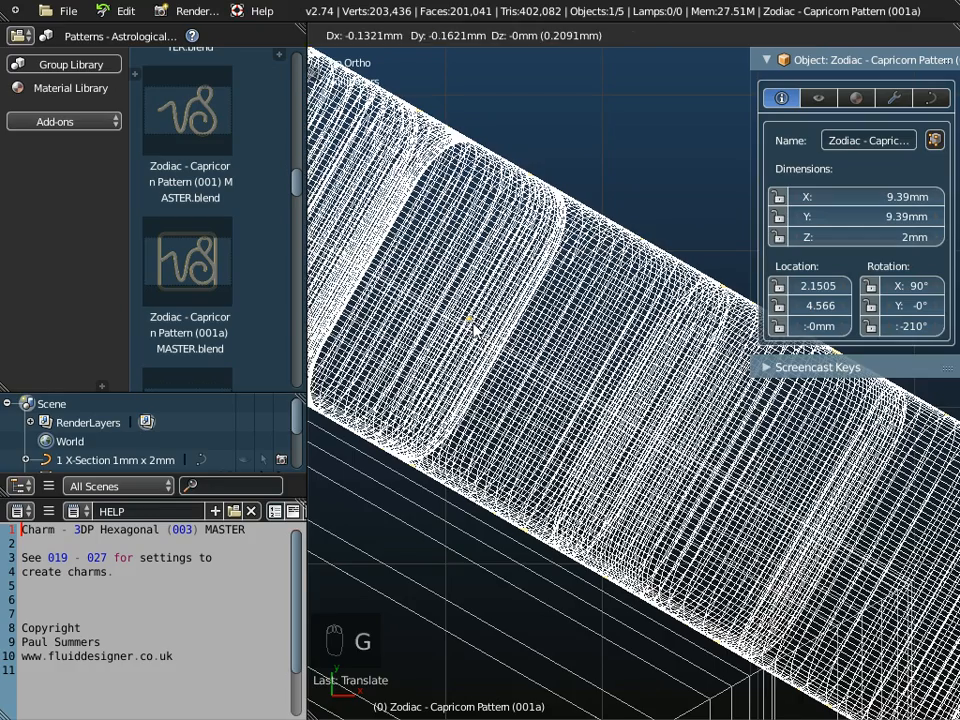
{"action": "left_click", "coordinate": [474, 328]}
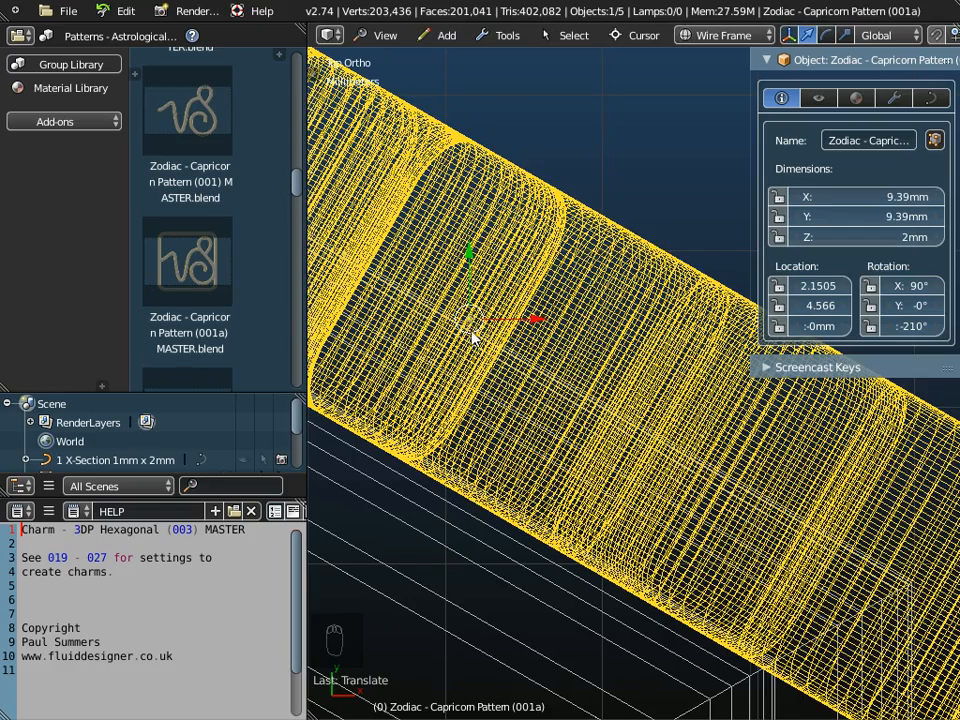
Restore Material shading and inspect where the Capricorn pattern meets the charm's wall and inner opening.
{"action": "middle_click_drag", "start_coordinate": [484, 375], "coordinate": [568, 317]}
{"action": "scroll", "coordinate": [524, 392], "scroll_direction": "down", "scroll_amount": 5}
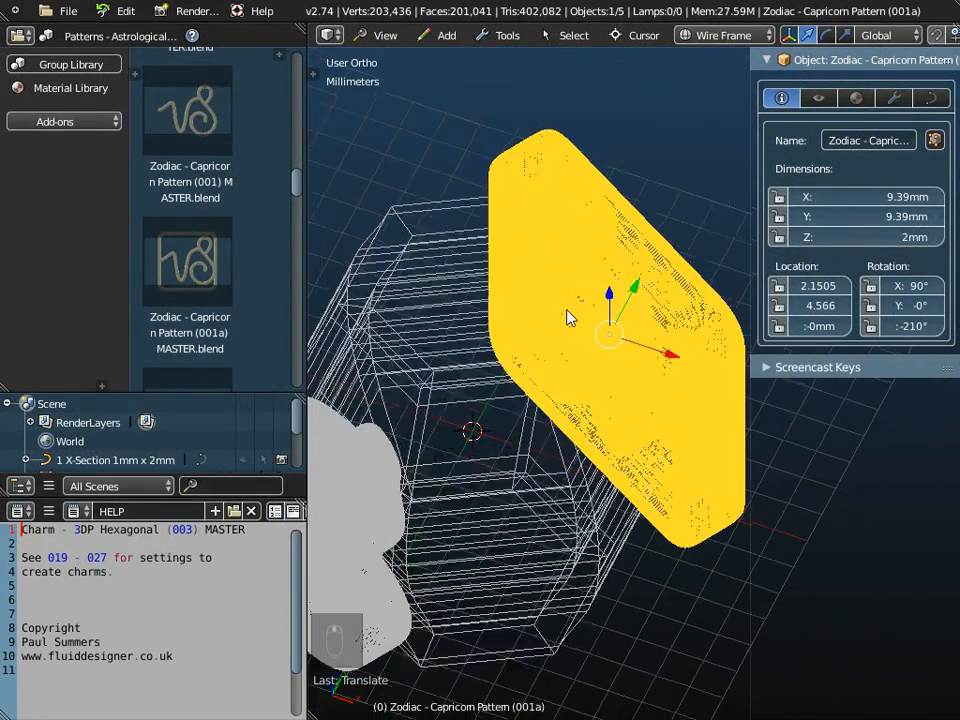
{"action": "left_click", "coordinate": [711, 40]}
{"action": "left_click", "coordinate": [724, 103]}
{"action": "middle_click_drag", "start_coordinate": [525, 410], "coordinate": [548, 405]}
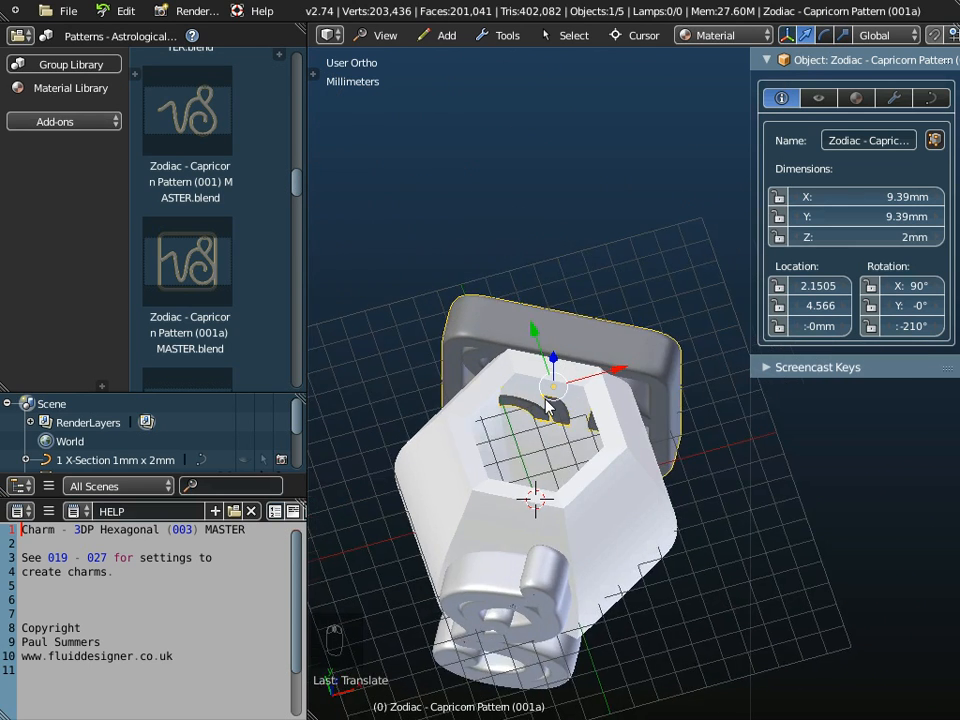
{"action": "scroll", "coordinate": [548, 405], "scroll_direction": "up", "scroll_amount": 4}
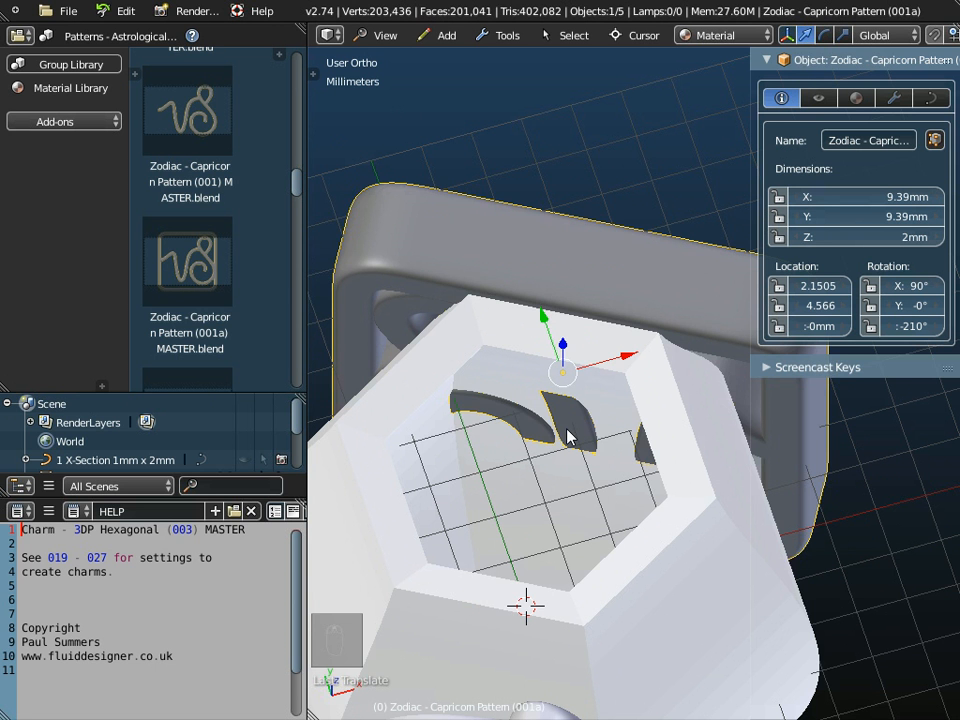
{"action": "middle_click_drag", "start_coordinate": [553, 332], "coordinate": [605, 412]}
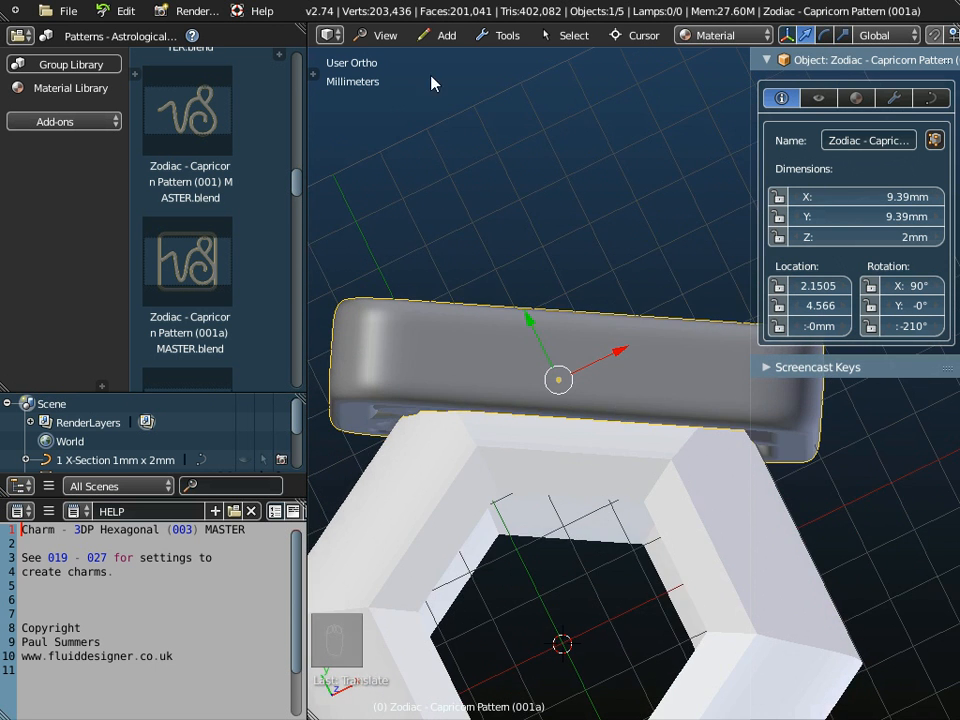
Move the Capricorn pattern outward in the top view to about X 2.37 mm, Y 4.82 mm, and widen the 3D view.
{"action": "left_click", "coordinate": [385, 35]}
{"action": "left_click", "coordinate": [401, 126]}
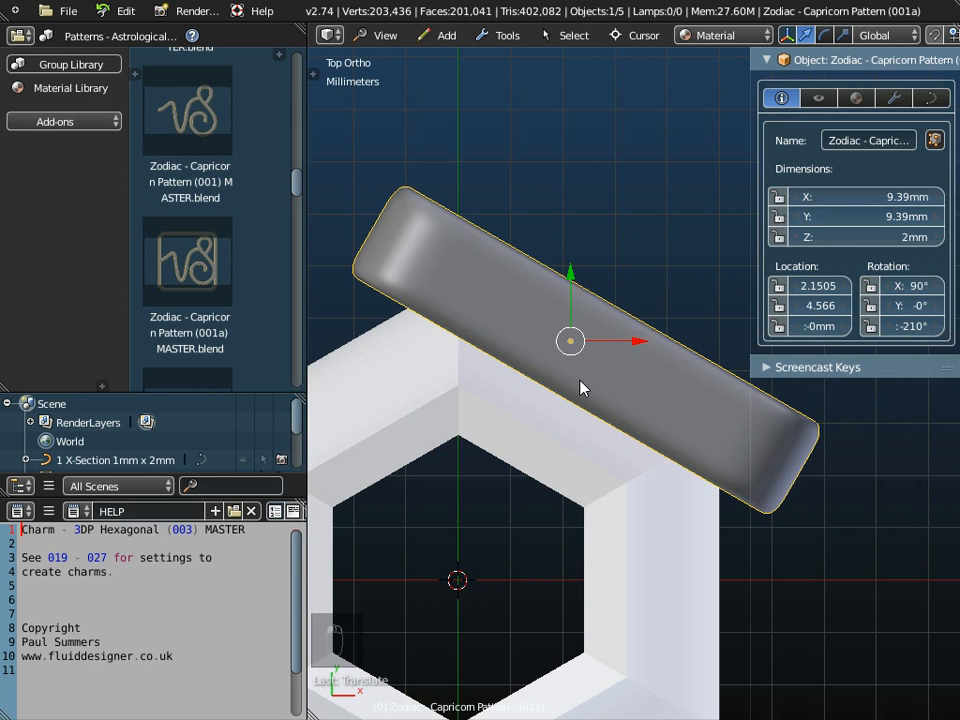
{"action": "key", "text": "g"}
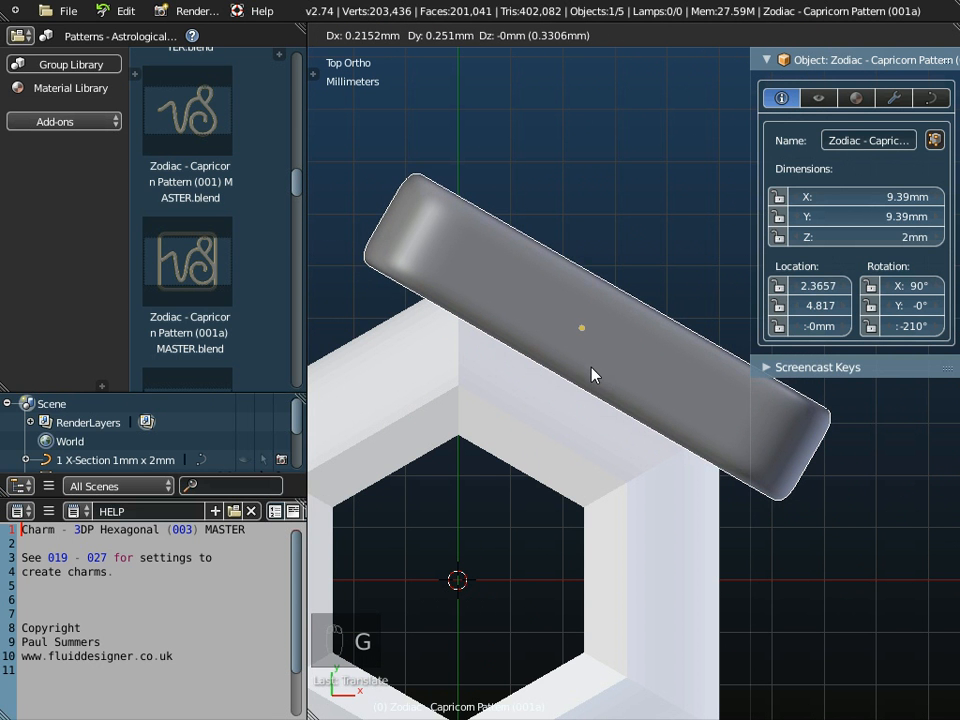
{"action": "left_click", "coordinate": [591, 375]}
{"action": "middle_click_drag", "start_coordinate": [519, 501], "coordinate": [425, 258]}
{"action": "scroll", "coordinate": [418, 470], "scroll_direction": "down", "scroll_amount": 4}
{"action": "left_click_drag", "start_coordinate": [749, 454], "coordinate": [855, 436]}
{"action": "middle_click_drag", "start_coordinate": [724, 486], "coordinate": [767, 504]}
{"action": "scroll", "coordinate": [767, 502], "scroll_direction": "down", "scroll_amount": 2}
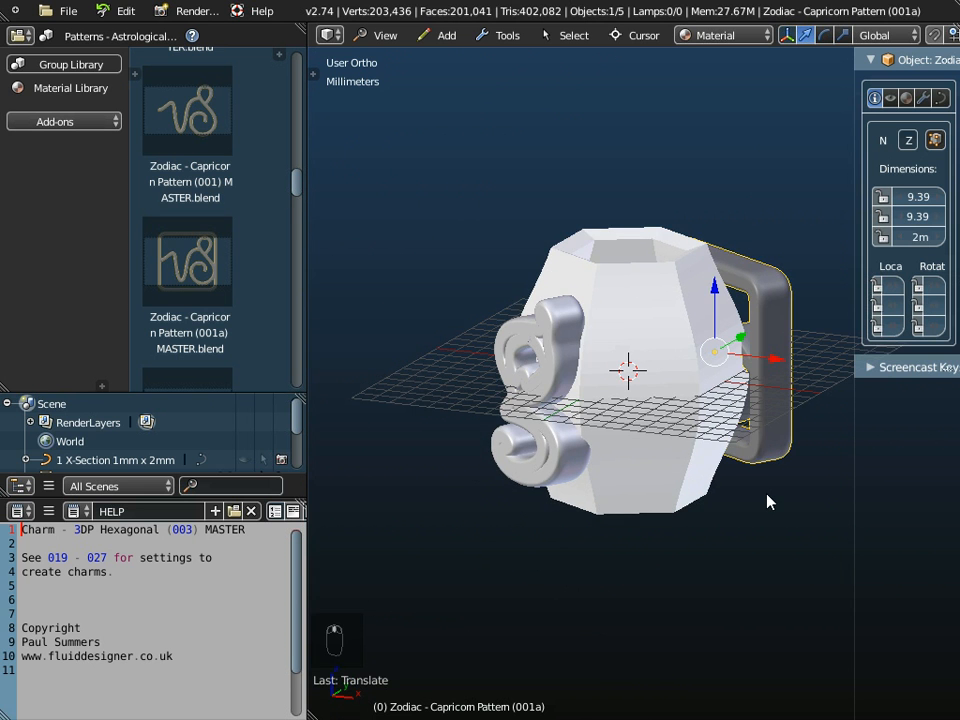
Start saving the decorated charm as a separate Blender file in the Desktop folder.
{"action": "left_click", "coordinate": [77, 18]}
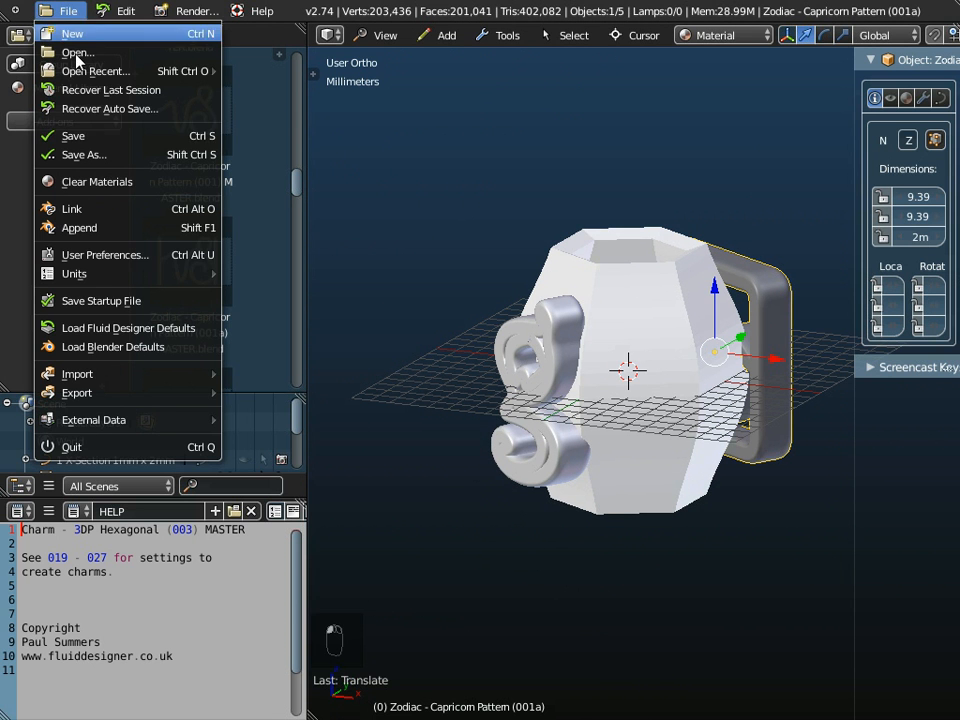
{"action": "left_click", "coordinate": [73, 135]}
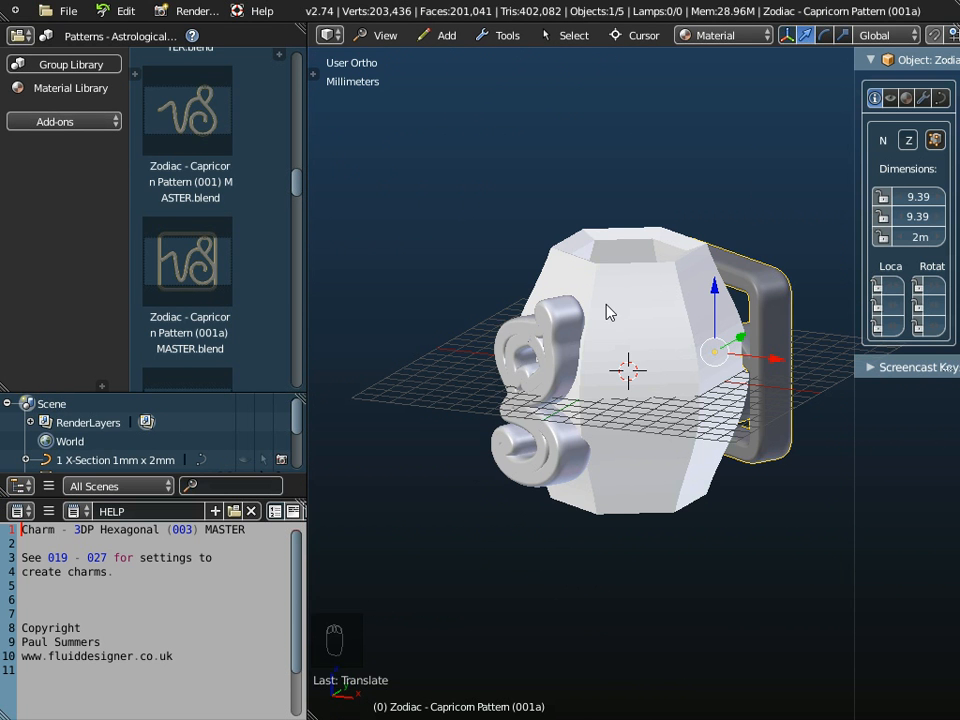
{"action": "left_click", "coordinate": [69, 11]}
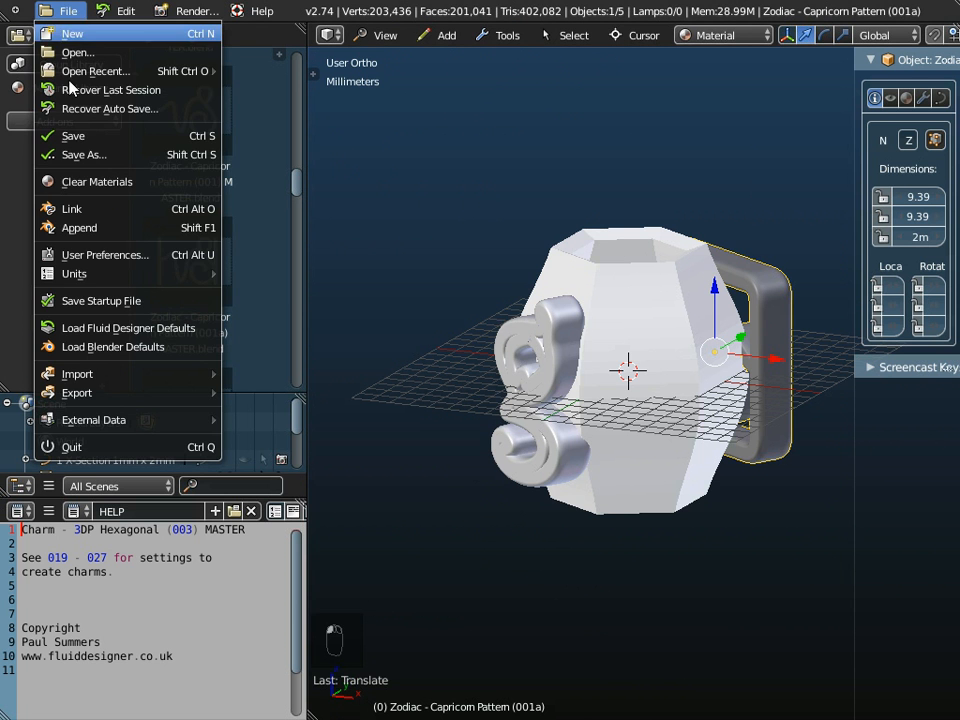
{"action": "left_click", "coordinate": [73, 154]}
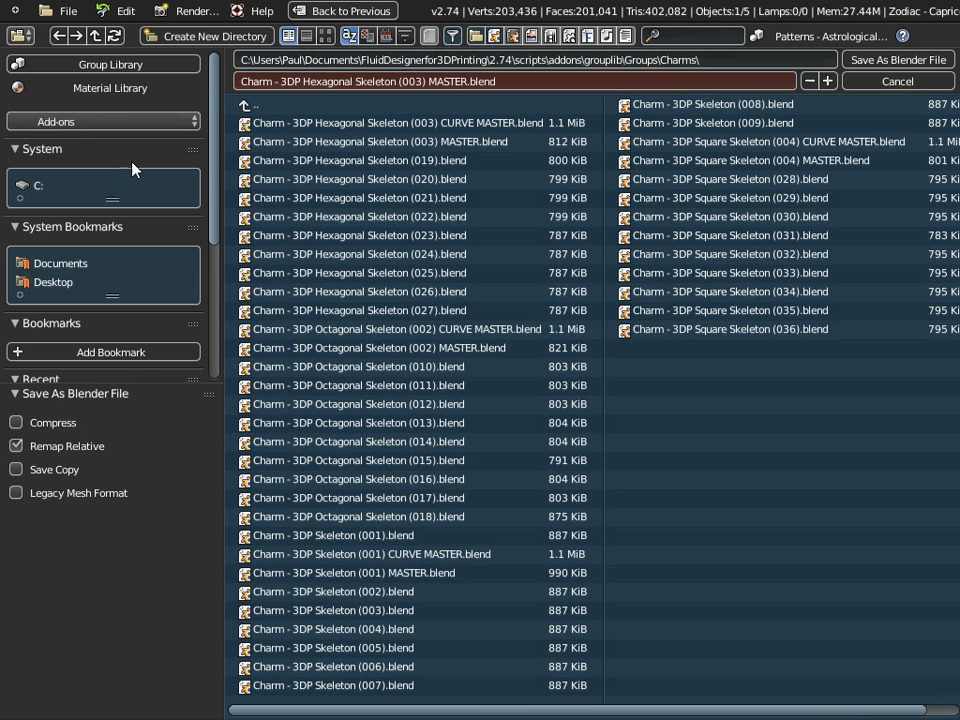
{"action": "left_click", "coordinate": [55, 282]}
{"action": "left_click", "coordinate": [459, 81]}
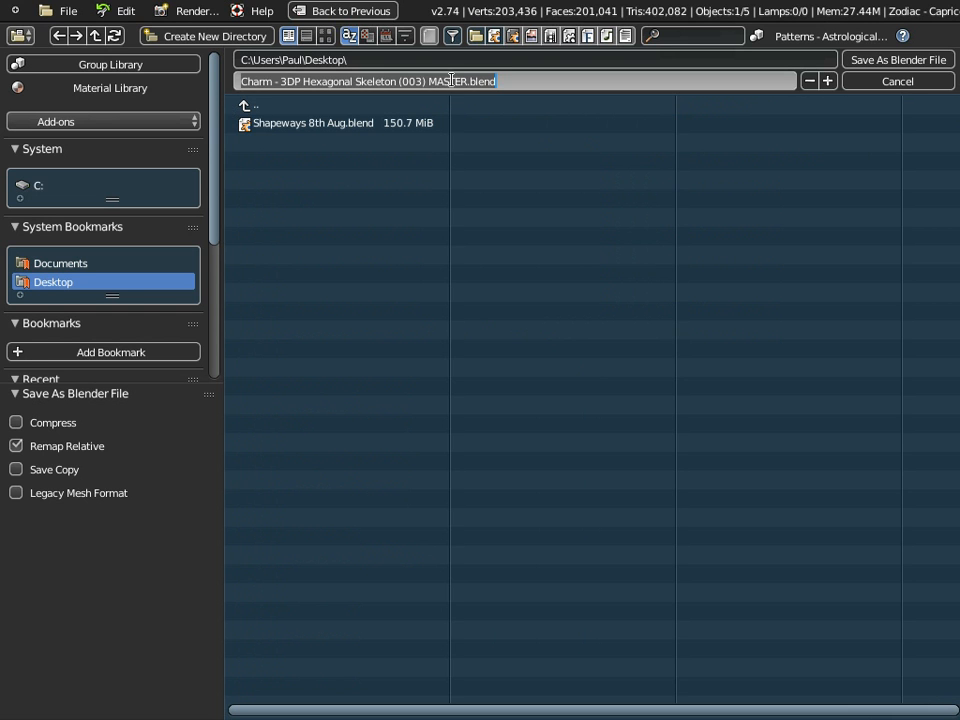
{"action": "double_click", "coordinate": [451, 80]}
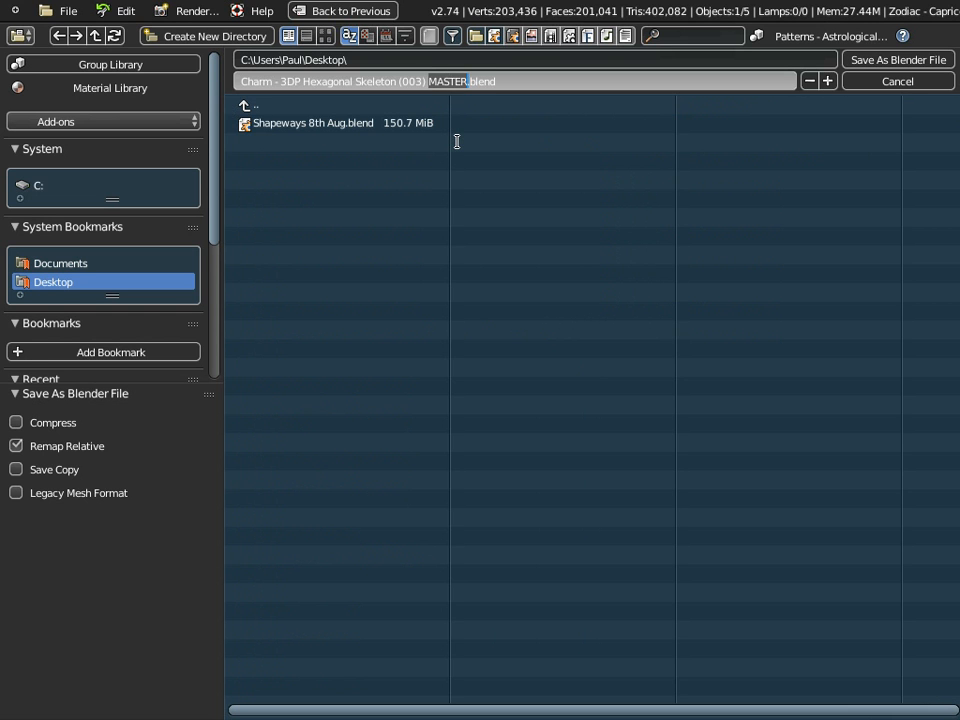
{"action": "key", "text": "BackSpace"}
{"action": "key", "text": "BackSpace"}
{"action": "key", "text": "BackSpace"}
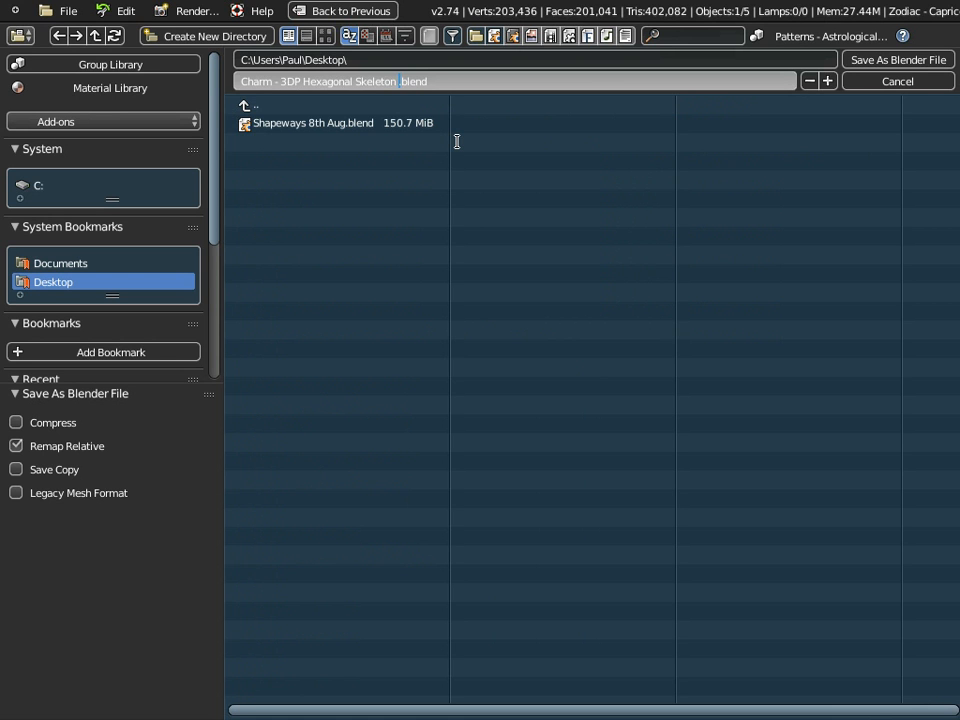
{"action": "left_click", "coordinate": [911, 78]}
{"action": "left_click", "coordinate": [911, 78]}
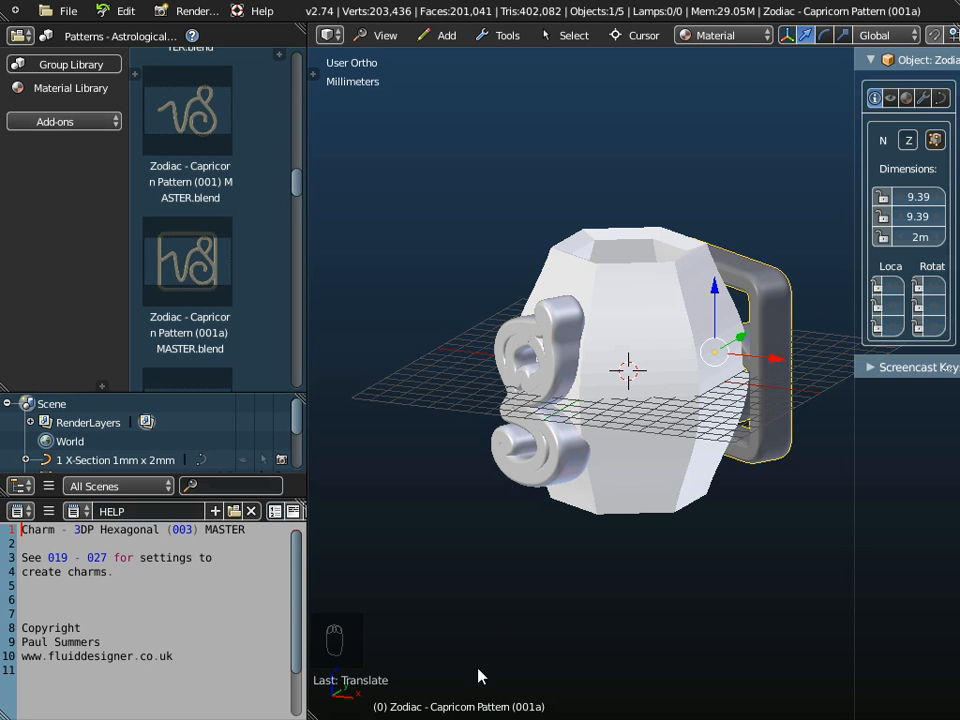
Save the charm under the name Charm - 3DP Hexagonal g and Capricorn Pattern.blend in the Desktop folder.
{"action": "left_click", "coordinate": [62, 11]}
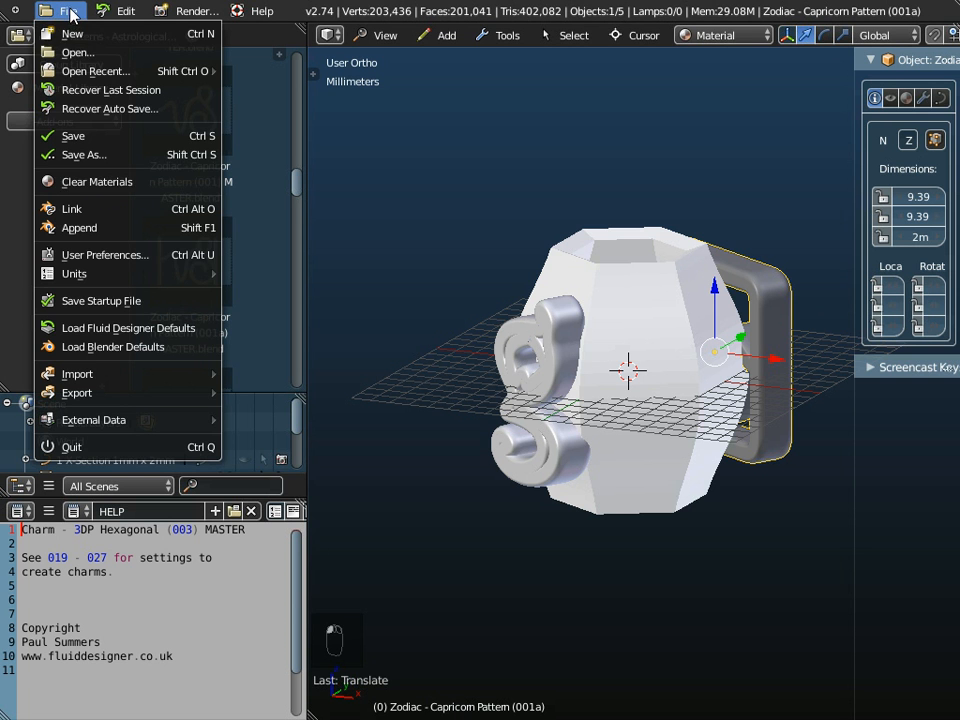
{"action": "left_click", "coordinate": [87, 156]}
{"action": "double_click", "coordinate": [447, 81]}
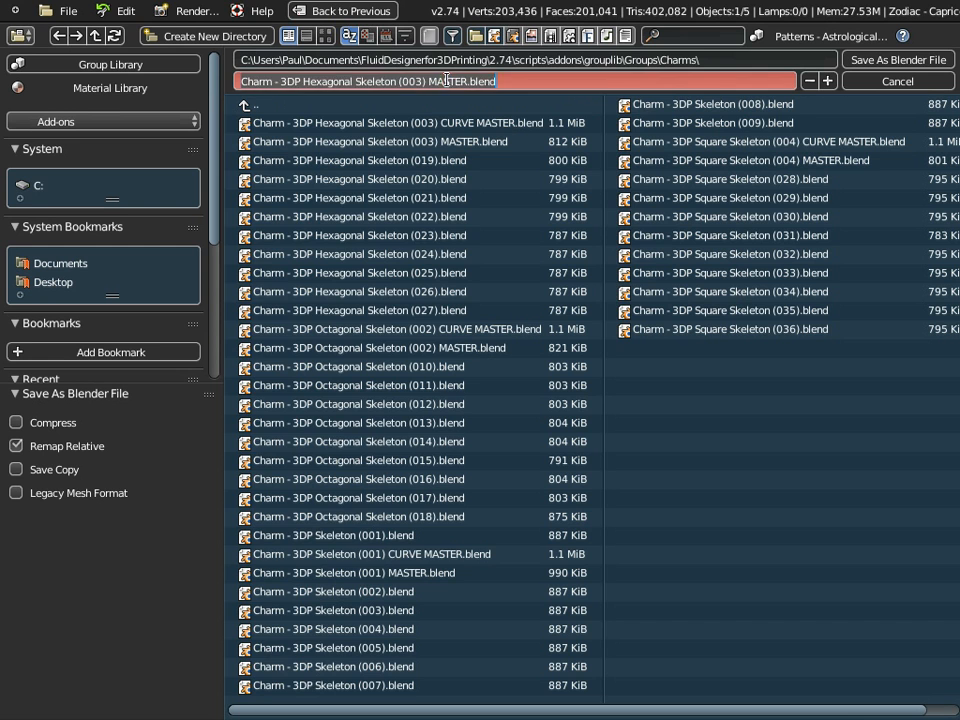
{"action": "key", "text": "BackSpace"}
{"action": "key", "text": "BackSpace"}
{"action": "key", "text": "BackSpace"}
{"action": "key", "text": "BackSpace"}
{"action": "key", "text": "BackSpace"}
{"action": "key", "text": "BackSpace"}
{"action": "key", "text": "BackSpace"}
{"action": "key", "text": "BackSpace"}
{"action": "key", "text": "BackSpace"}
{"action": "key", "text": "BackSpace"}
{"action": "key", "text": "BackSpace"}
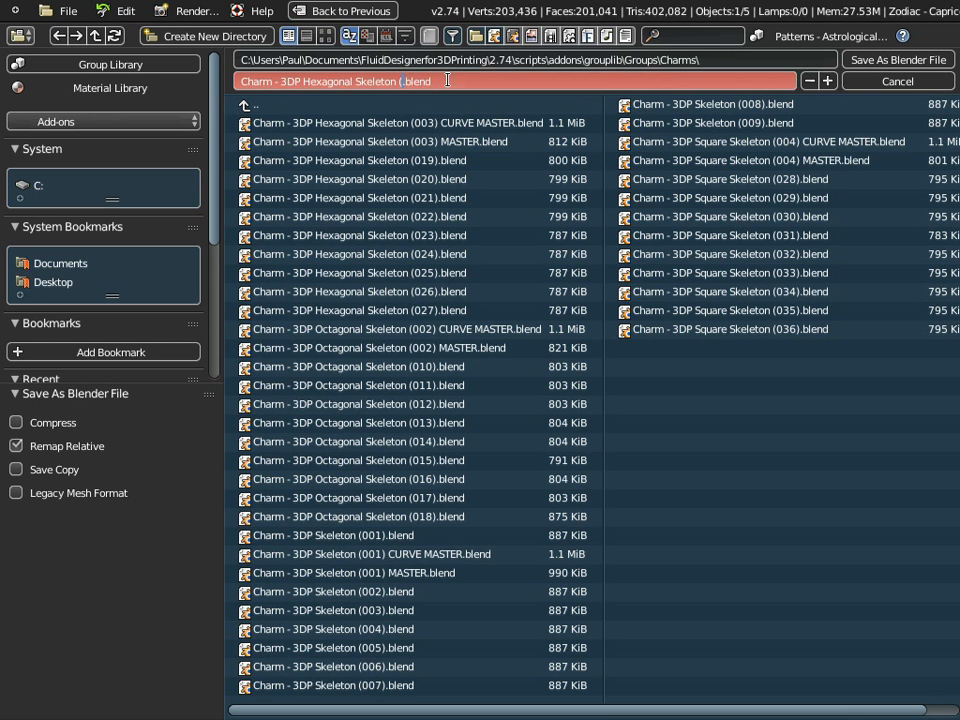
{"action": "key", "text": "BackSpace"}
{"action": "key", "text": "BackSpace"}
{"action": "key", "text": "BackSpace"}
{"action": "key", "text": "BackSpace"}
{"action": "key", "text": "BackSpace"}
{"action": "type", "text": "g and Capricorn Pattern"}
{"action": "key", "text": "Return"}
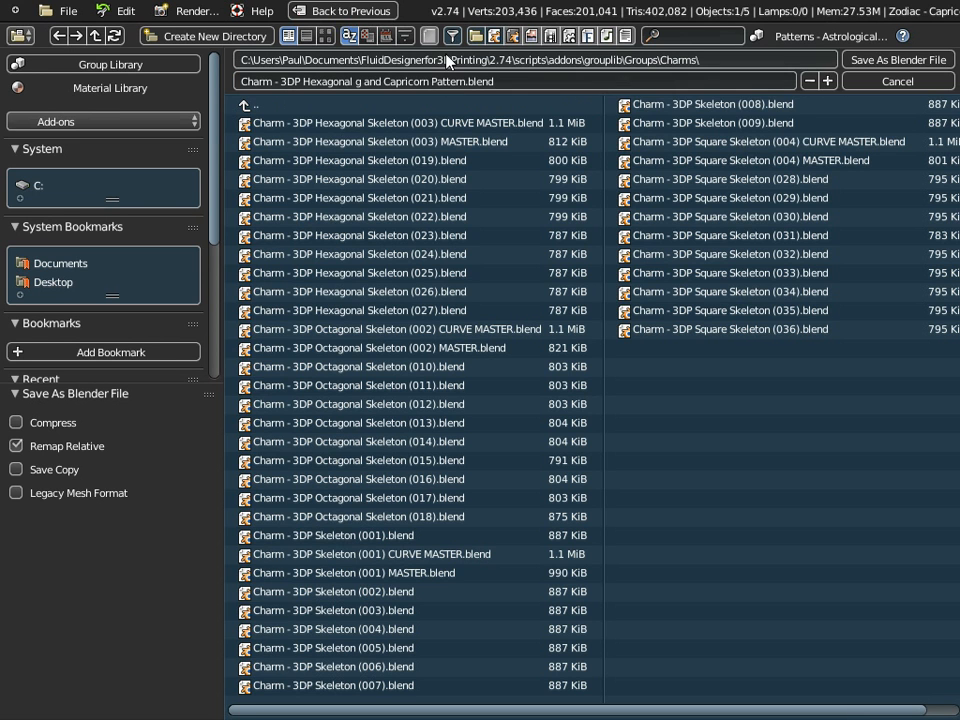
{"action": "left_click", "coordinate": [55, 282]}
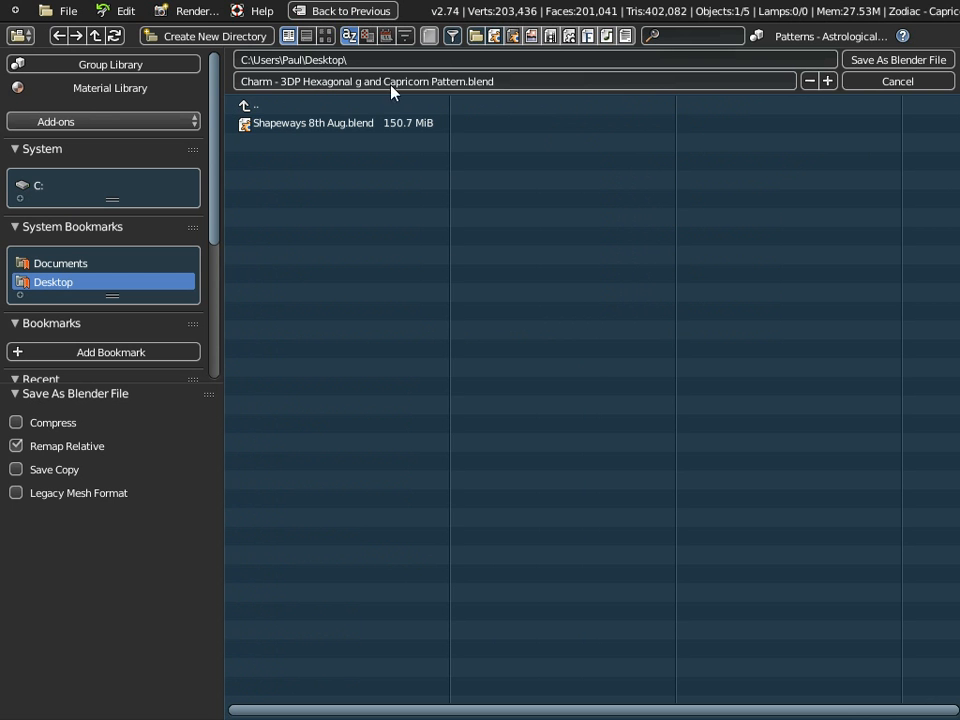
{"action": "left_click", "coordinate": [855, 61]}
Convert the framed Capricorn pattern to a mesh.
{"action": "middle_click_drag", "start_coordinate": [639, 400], "coordinate": [545, 402]}
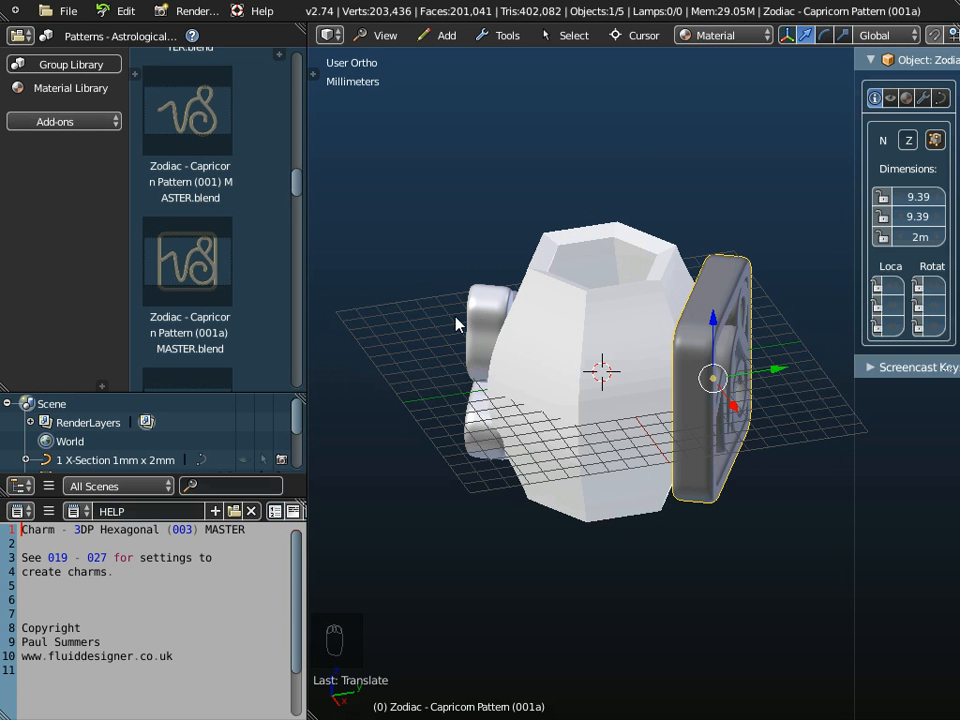
{"action": "middle_click_drag", "start_coordinate": [551, 409], "coordinate": [589, 403]}
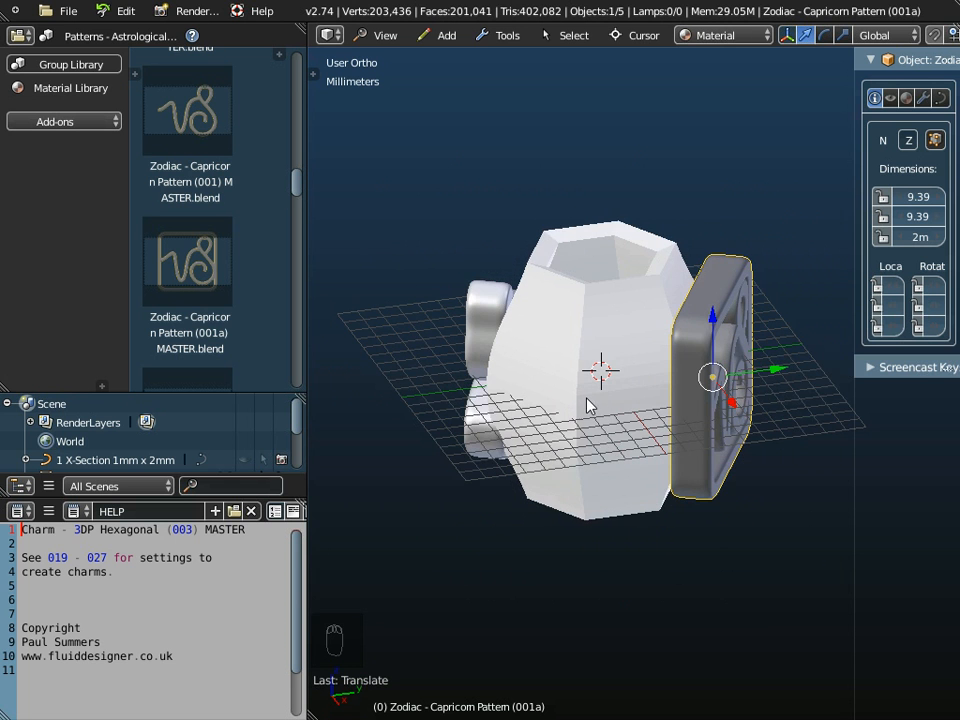
{"action": "left_click", "coordinate": [518, 40]}
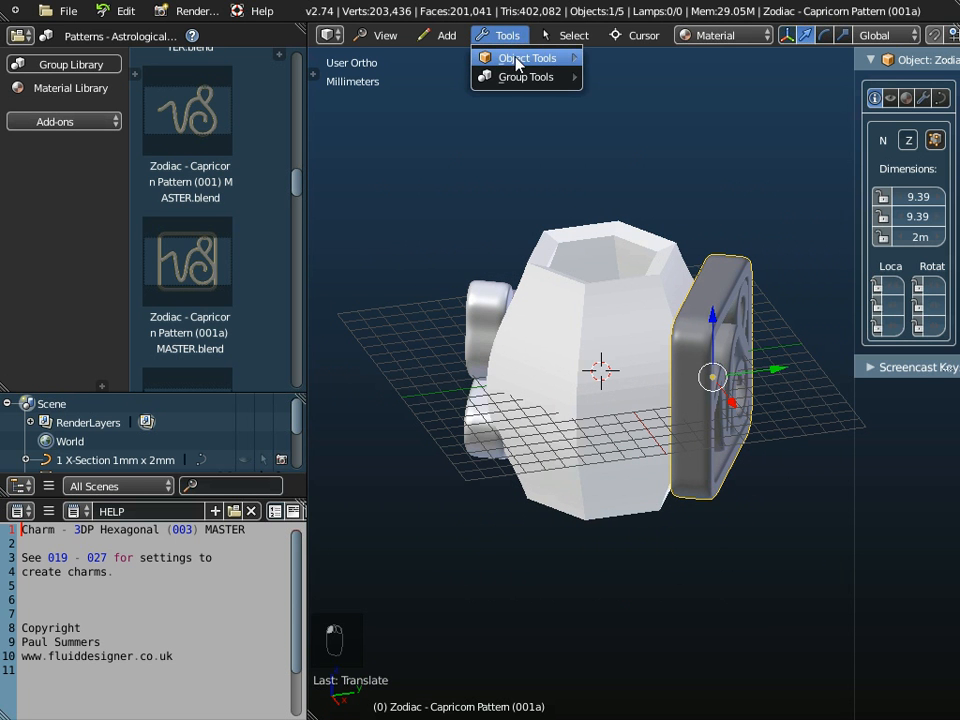
{"action": "mouse_move", "coordinate": [520, 58]}
{"action": "left_click", "coordinate": [622, 105]}
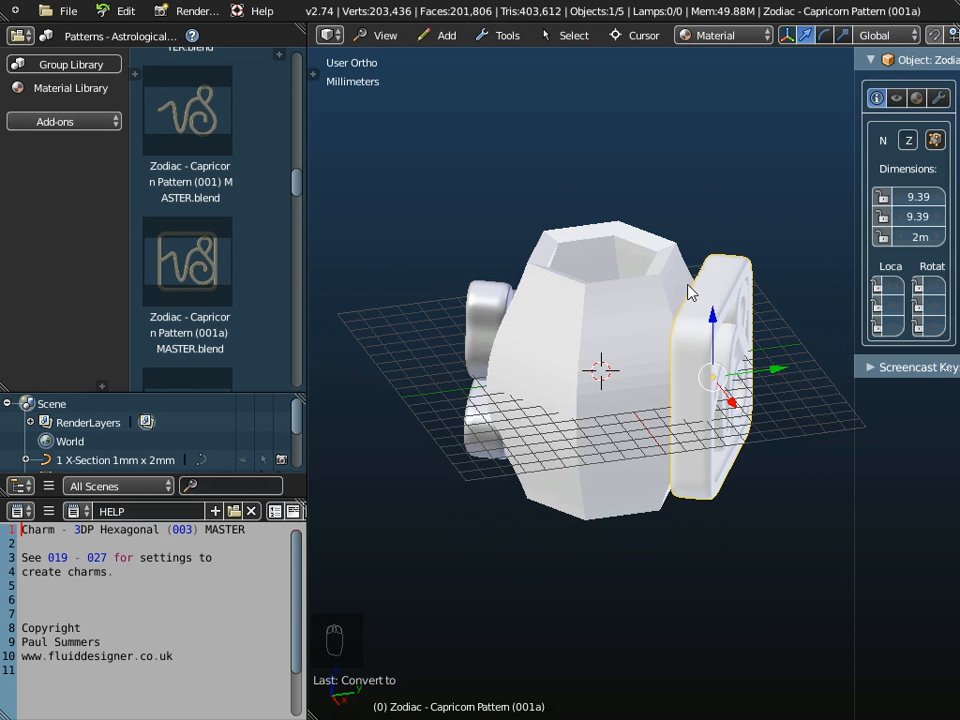
Convert the Harrington Font letter g on the charm's opposite side to a mesh.
{"action": "middle_click_drag", "start_coordinate": [690, 291], "coordinate": [639, 358]}
{"action": "right_click", "coordinate": [538, 351]}
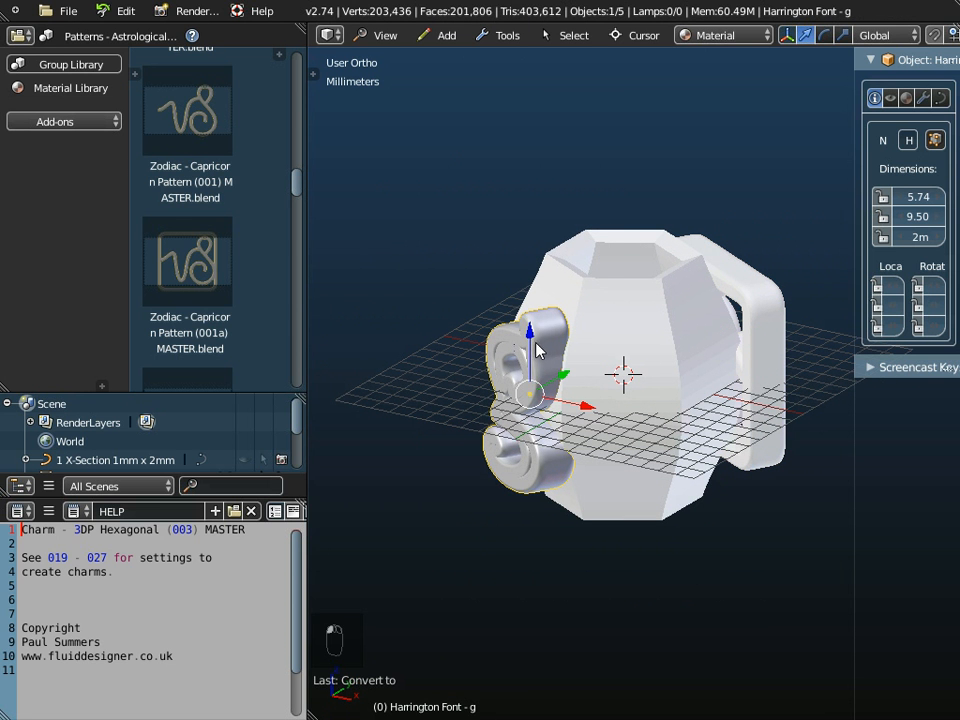
{"action": "left_click", "coordinate": [500, 40]}
{"action": "mouse_move", "coordinate": [512, 58]}
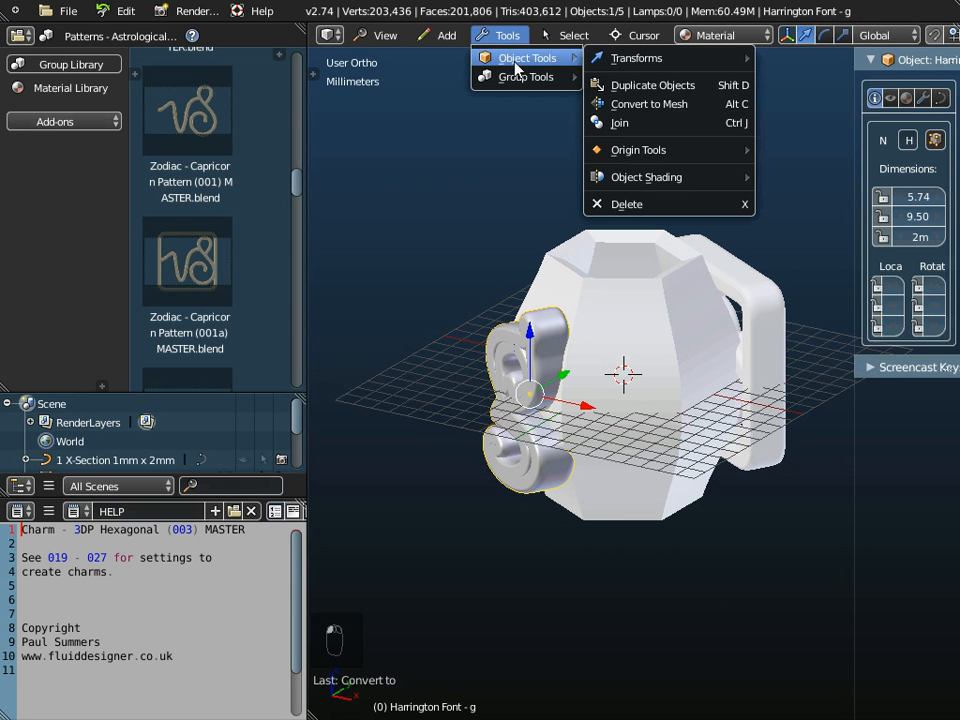
{"action": "left_click", "coordinate": [612, 102]}
Join the letter g and the Capricorn pattern meshes into one object.
{"action": "middle_click_drag", "start_coordinate": [622, 378], "coordinate": [650, 492]}
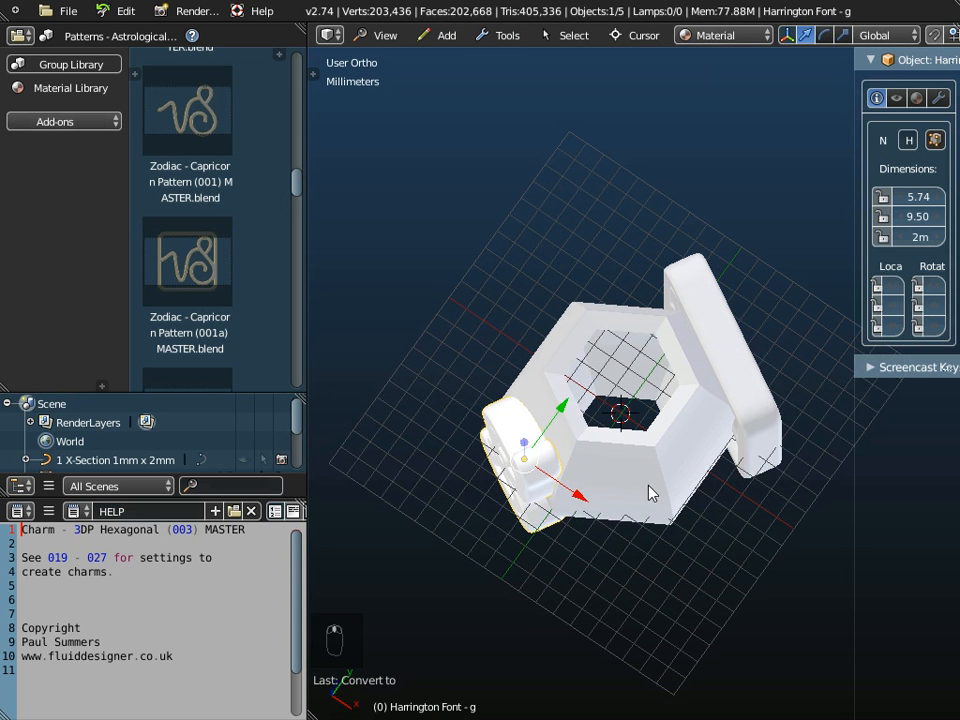
{"action": "right_click", "coordinate": [731, 330], "text": "shift"}
{"action": "middle_click_drag", "start_coordinate": [731, 330], "coordinate": [546, 467]}
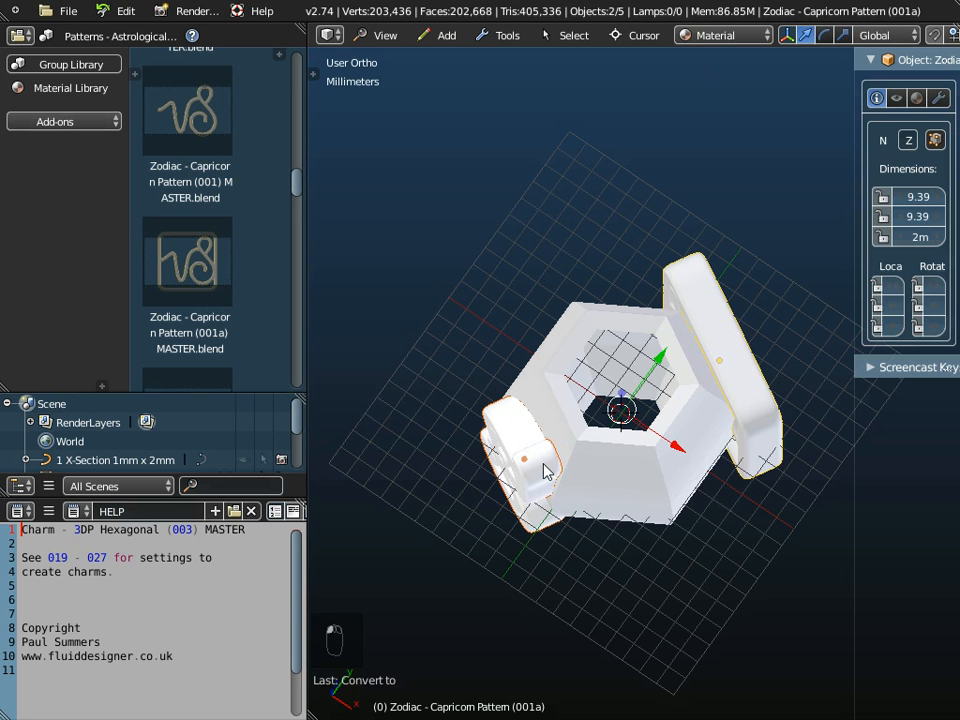
{"action": "middle_click_drag", "start_coordinate": [770, 400], "coordinate": [632, 370]}
{"action": "left_click", "coordinate": [512, 42]}
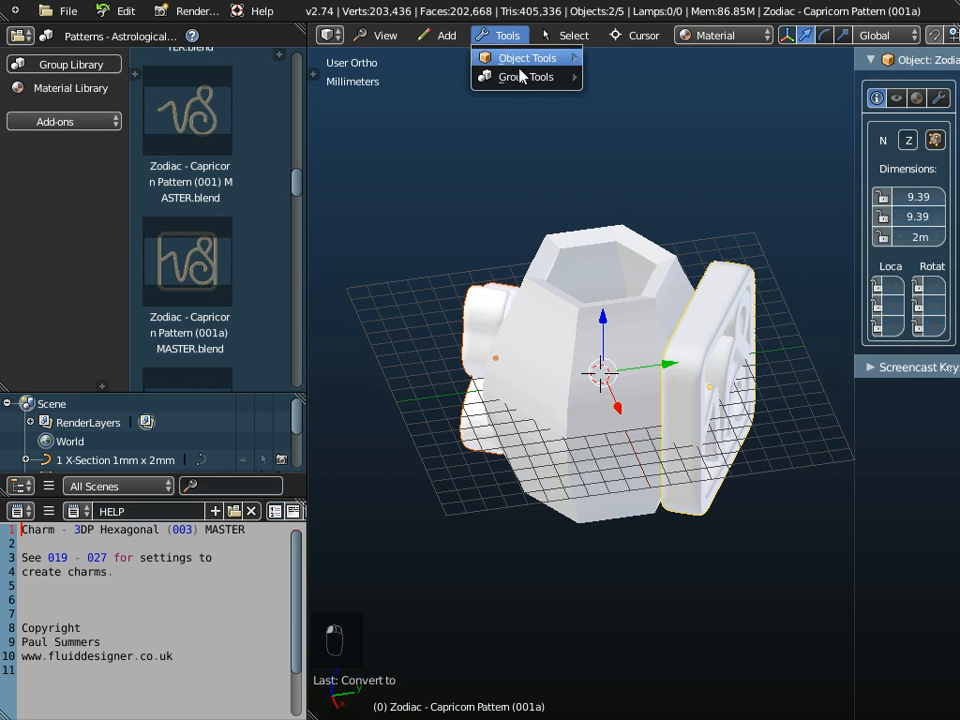
{"action": "mouse_move", "coordinate": [520, 76]}
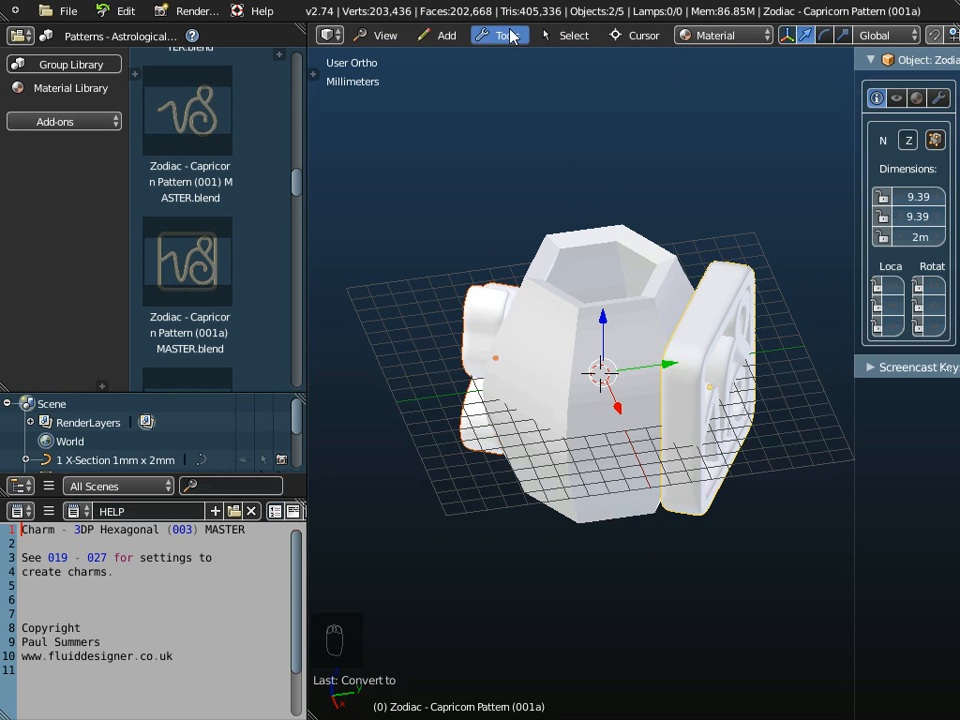
{"action": "left_click", "coordinate": [510, 35]}
{"action": "mouse_move", "coordinate": [510, 60]}
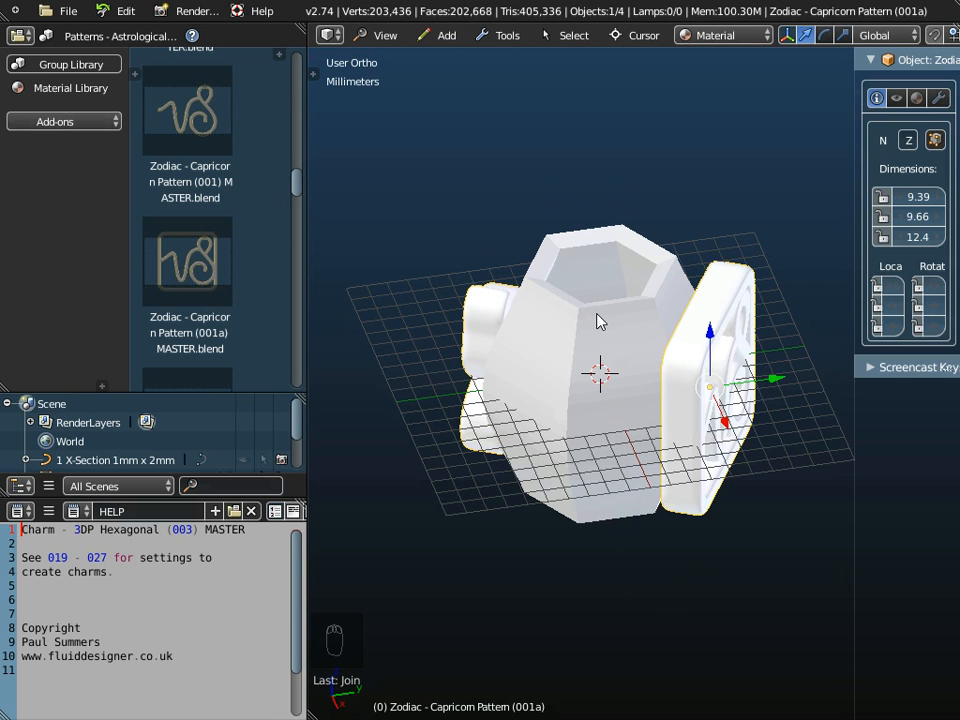
Join the combined letter and pattern mesh into the hexagonal charm body.
{"action": "right_click", "coordinate": [597, 320], "text": "shift"}
{"action": "middle_click_drag", "start_coordinate": [525, 200], "coordinate": [514, 60]}
{"action": "left_click", "coordinate": [506, 36]}
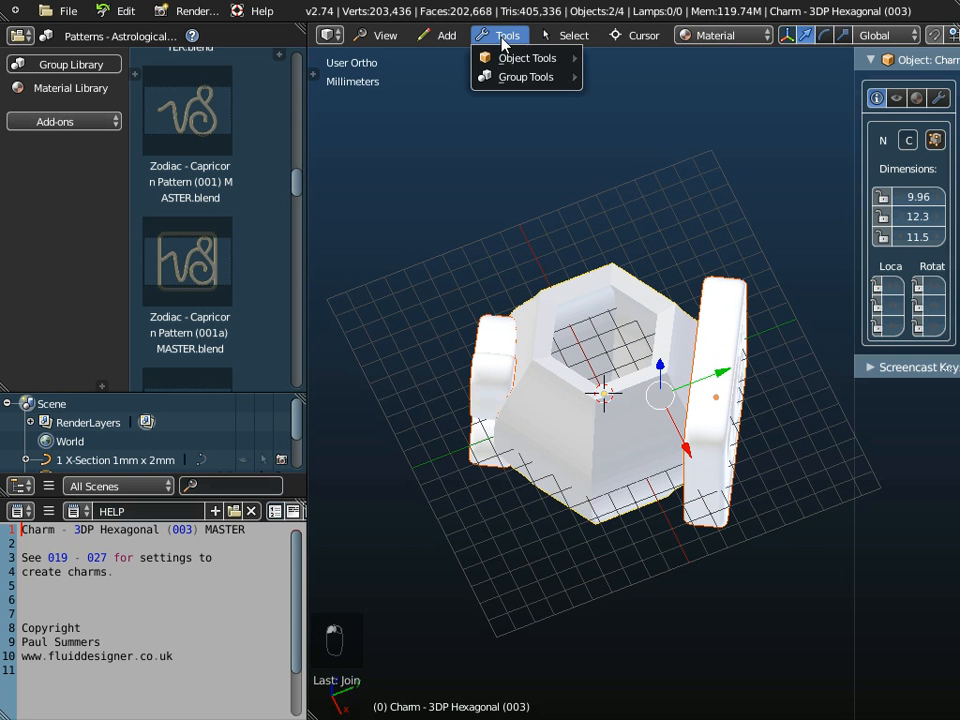
{"action": "mouse_move", "coordinate": [527, 58]}
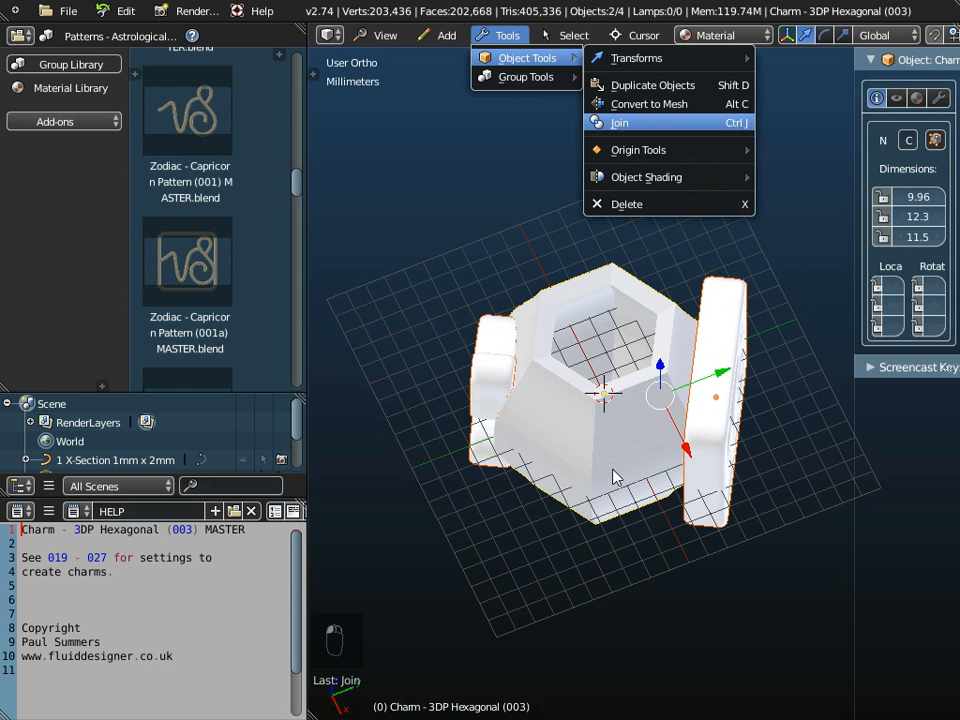
{"action": "key", "text": "Return"}
Enter Edit Mode on the joined charm and switch the selection mode to Face Select.
{"action": "mouse_move", "coordinate": [614, 476]}
{"action": "middle_mouse_down"}
{"action": "mouse_move", "coordinate": [724, 388]}
{"action": "mouse_move", "coordinate": [621, 379]}
{"action": "mouse_move", "coordinate": [701, 358]}
{"action": "mouse_move", "coordinate": [665, 424]}
{"action": "mouse_move", "coordinate": [627, 462]}
{"action": "middle_mouse_up"}
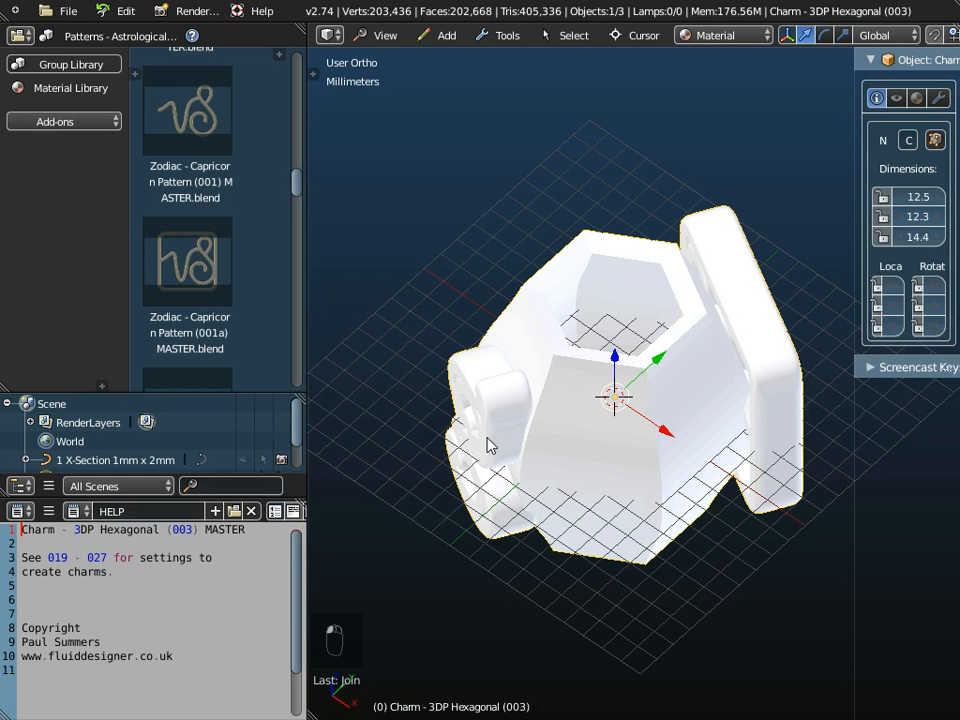
{"action": "mouse_move", "coordinate": [538, 470]}
{"action": "middle_mouse_down"}
{"action": "mouse_move", "coordinate": [619, 431]}
{"action": "mouse_move", "coordinate": [553, 444]}
{"action": "mouse_move", "coordinate": [634, 388]}
{"action": "mouse_move", "coordinate": [575, 430]}
{"action": "mouse_move", "coordinate": [506, 514]}
{"action": "mouse_move", "coordinate": [381, 452]}
{"action": "mouse_move", "coordinate": [366, 414]}
{"action": "mouse_move", "coordinate": [492, 362]}
{"action": "mouse_move", "coordinate": [531, 424]}
{"action": "mouse_move", "coordinate": [591, 416]}
{"action": "mouse_move", "coordinate": [561, 489]}
{"action": "mouse_move", "coordinate": [524, 487]}
{"action": "mouse_move", "coordinate": [540, 452]}
{"action": "middle_mouse_up"}
{"action": "scroll", "coordinate": [631, 449], "scroll_direction": "up", "scroll_amount": 2}
{"action": "middle_click_drag", "start_coordinate": [631, 449], "coordinate": [642, 430]}
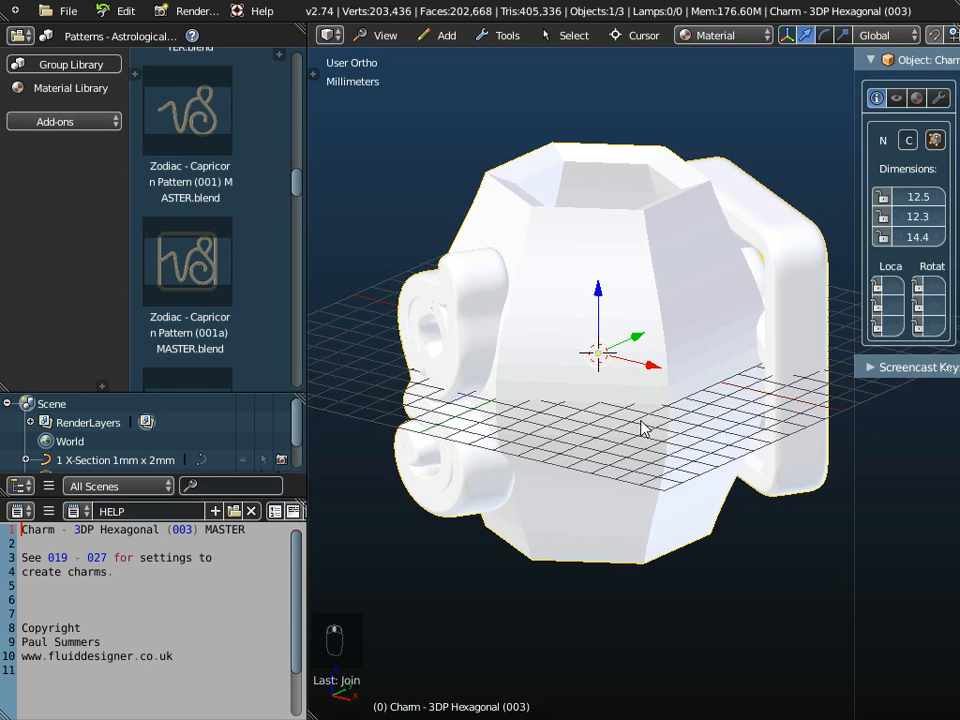
{"action": "key", "text": "Tab"}
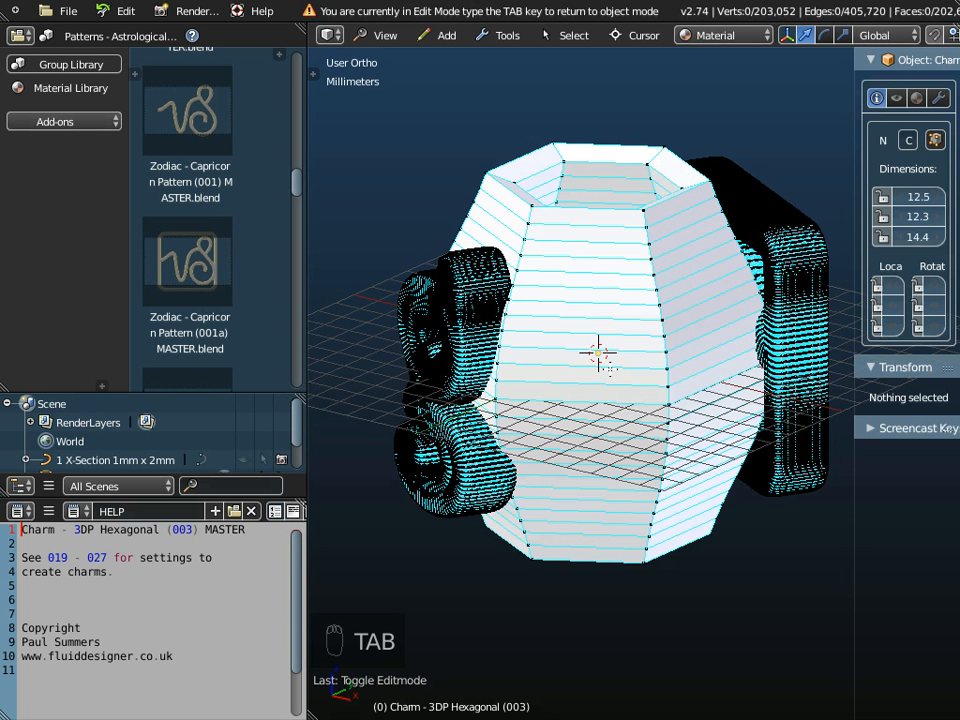
{"action": "scroll", "coordinate": [609, 369], "scroll_direction": "up", "scroll_amount": 1}
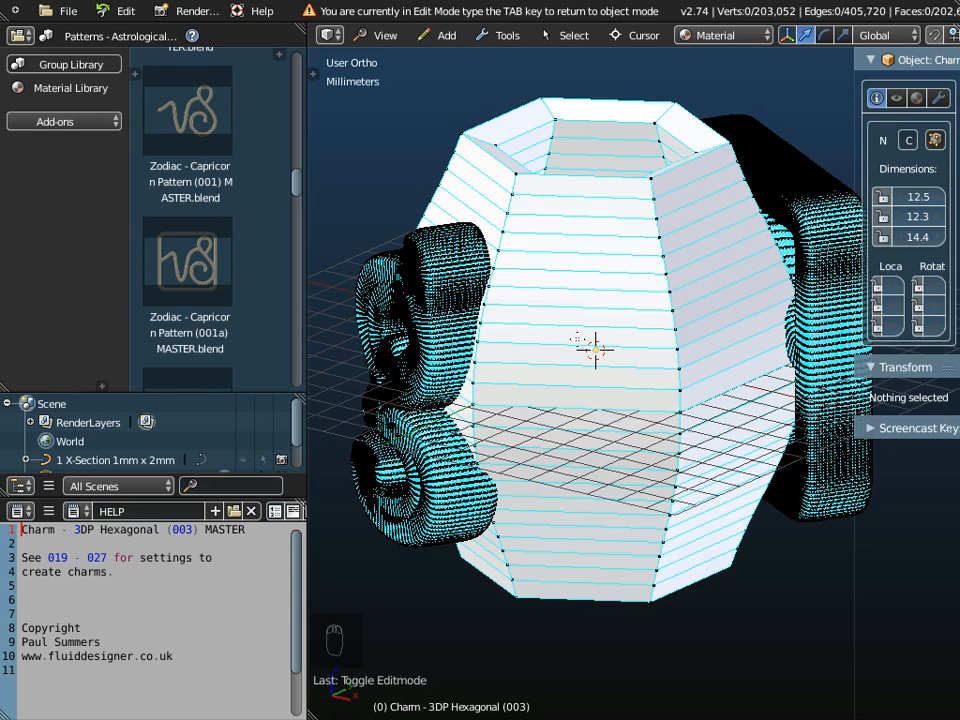
{"action": "middle_click_drag", "start_coordinate": [595, 348], "coordinate": [590, 298]}
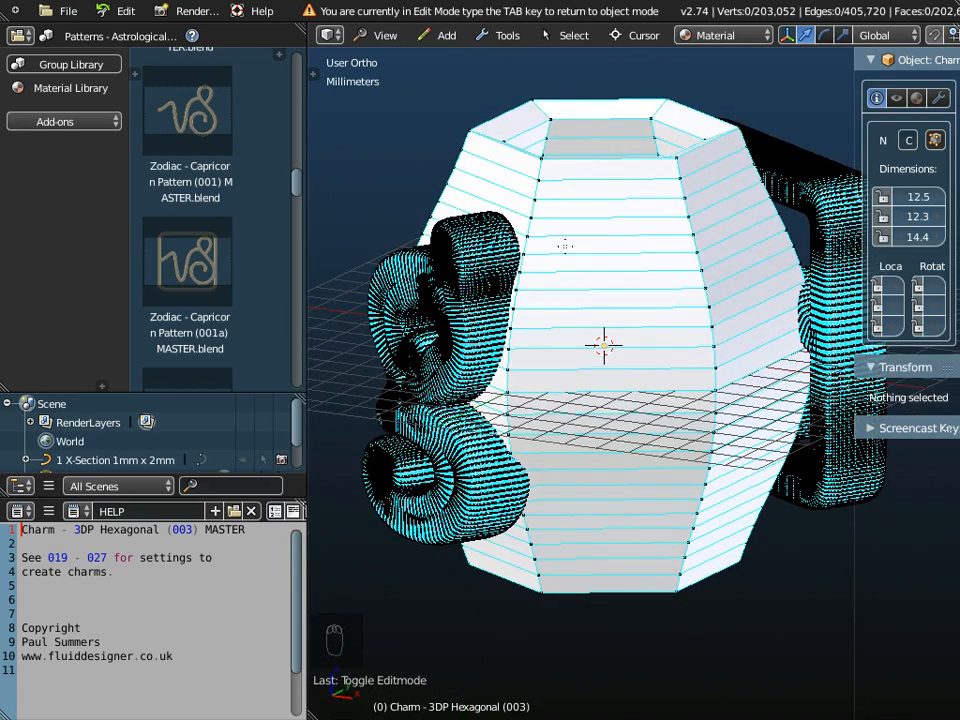
{"action": "key", "text": "space"}
{"action": "mouse_move", "coordinate": [585, 224]}
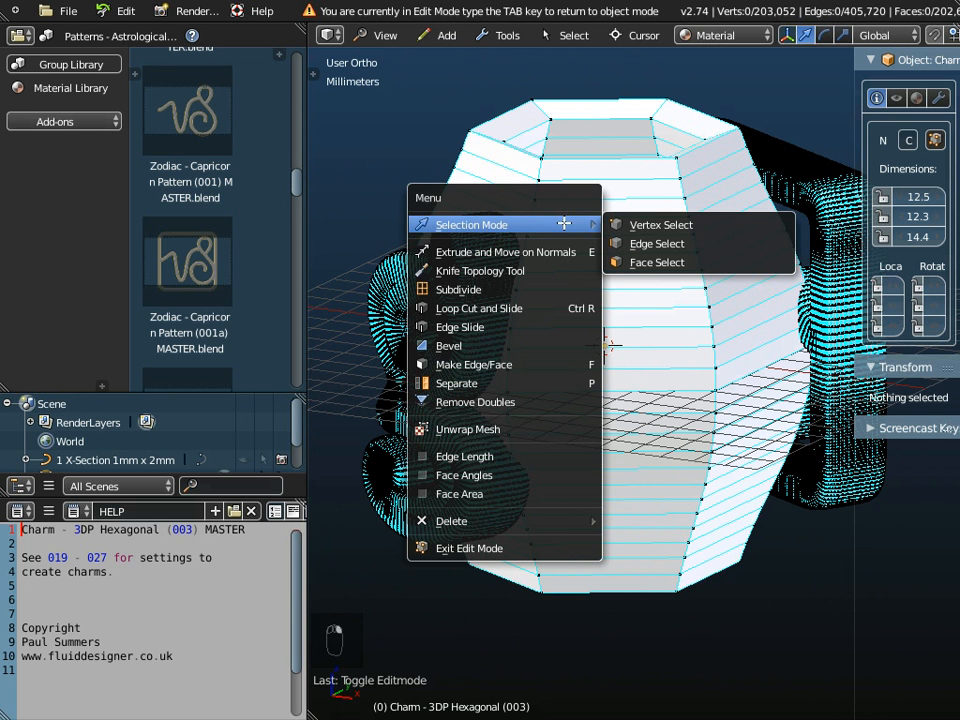
{"action": "left_click", "coordinate": [641, 260]}
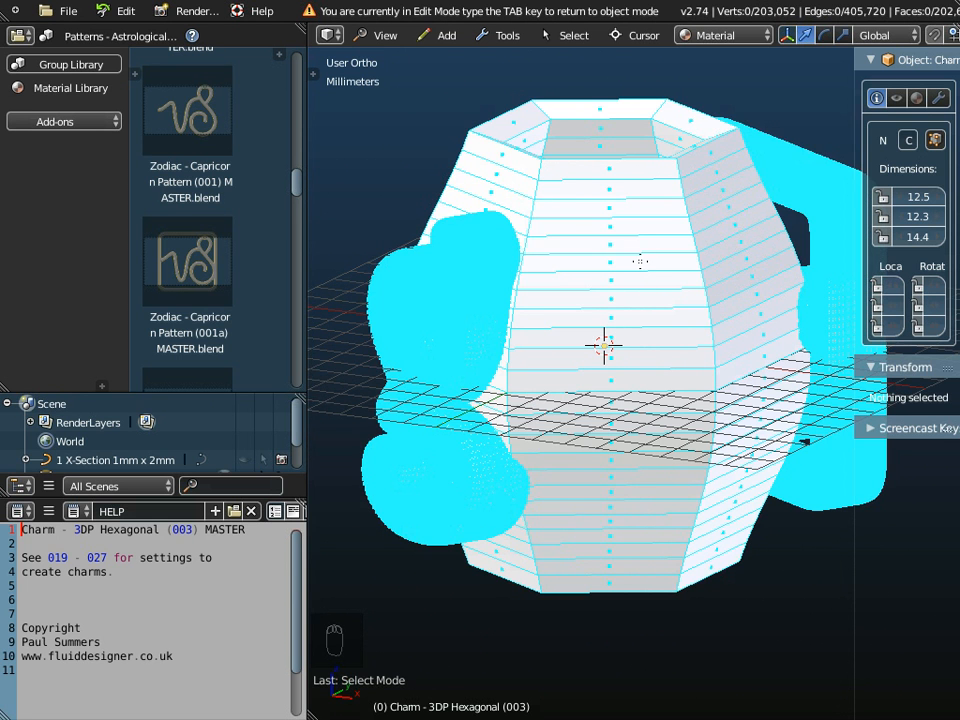
Delete four stacked outer faces at mid-height on the plain side wall between the letter and the Capricorn pattern.
{"action": "right_click", "coordinate": [620, 358], "text": "alt"}
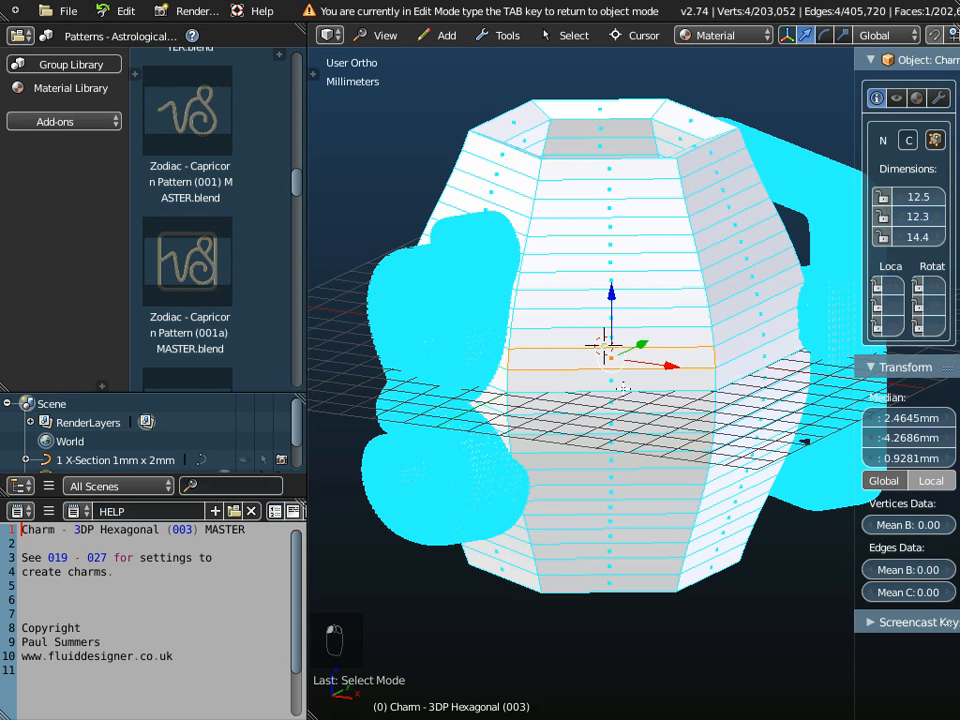
{"action": "right_click", "coordinate": [610, 398], "text": "shift"}
{"action": "right_click", "coordinate": [607, 418], "text": "shift"}
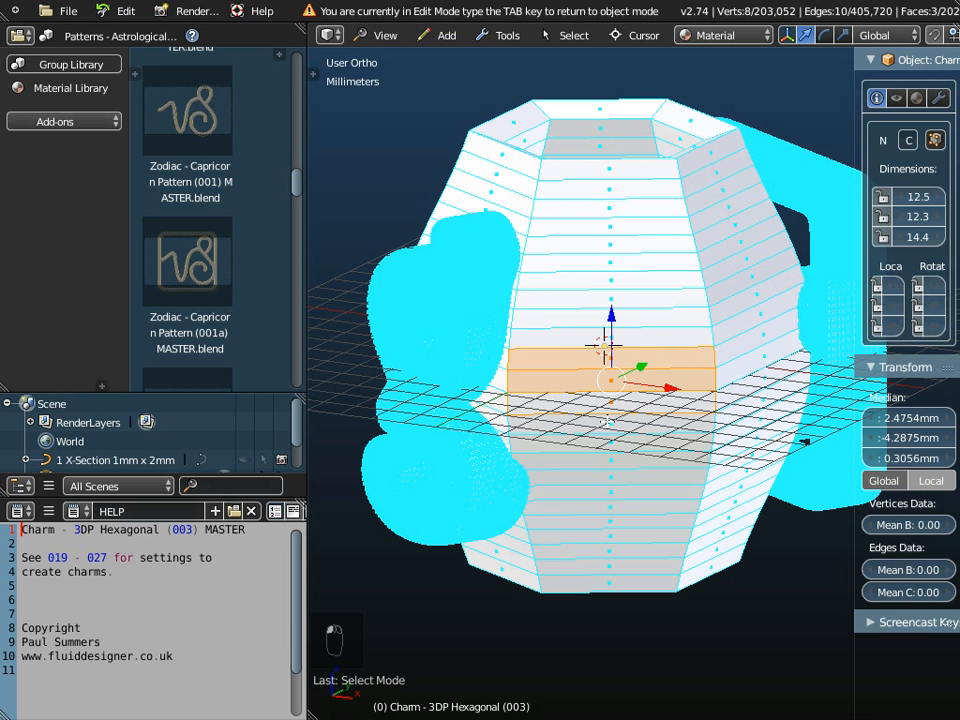
{"action": "right_click", "coordinate": [606, 425], "text": "shift"}
{"action": "mouse_move", "coordinate": [594, 452]}
{"action": "middle_mouse_down"}
{"action": "mouse_move", "coordinate": [594, 467]}
{"action": "mouse_move", "coordinate": [586, 446]}
{"action": "middle_mouse_up"}
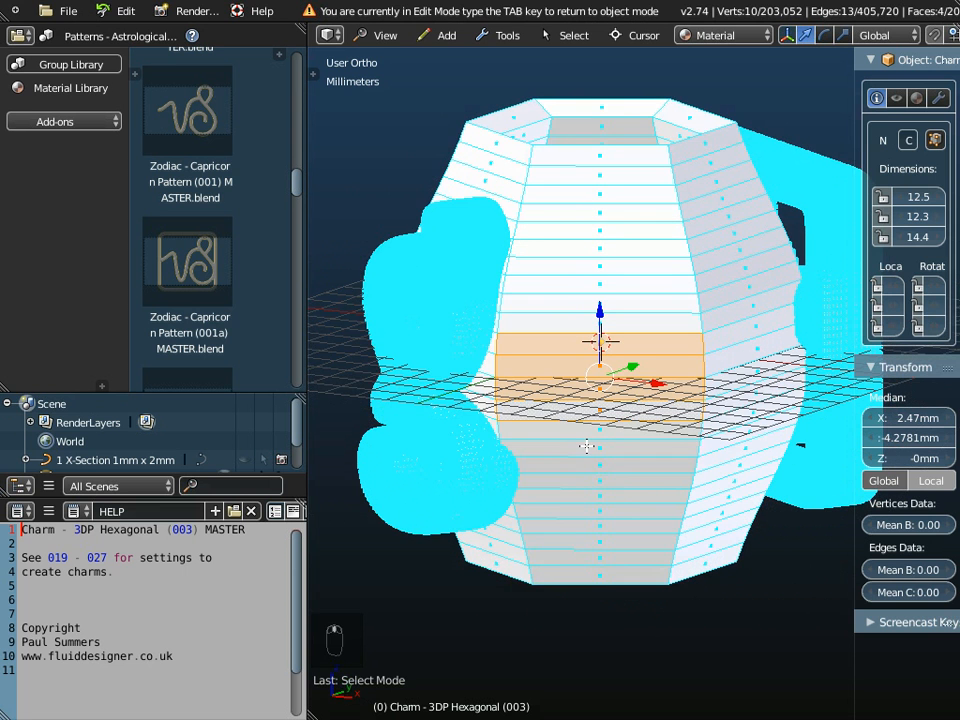
{"action": "key", "text": "x"}
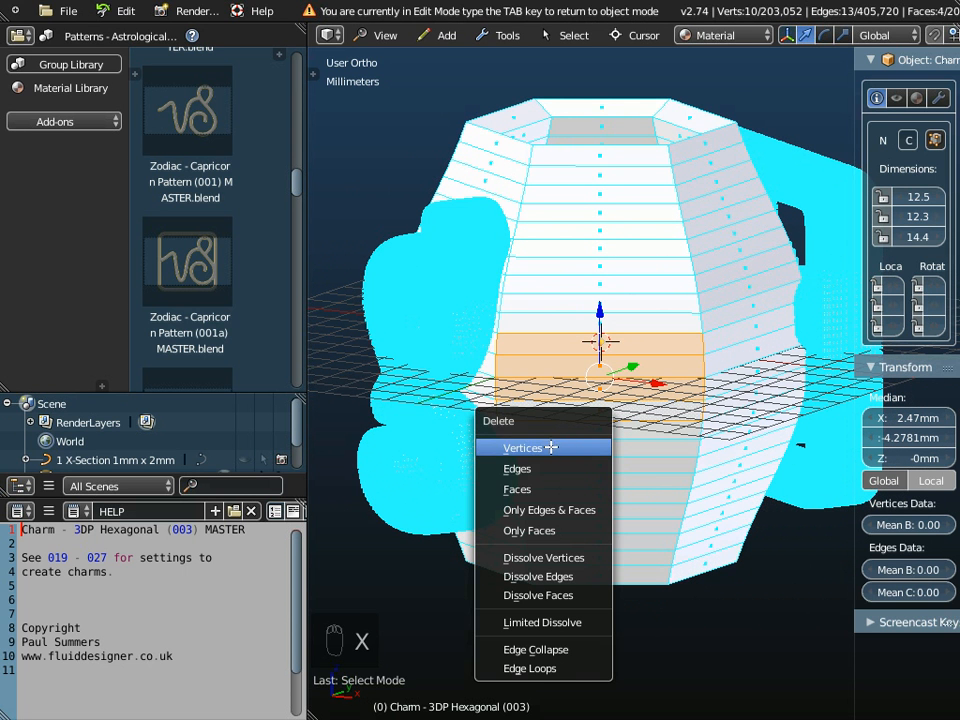
{"action": "left_click", "coordinate": [597, 483]}
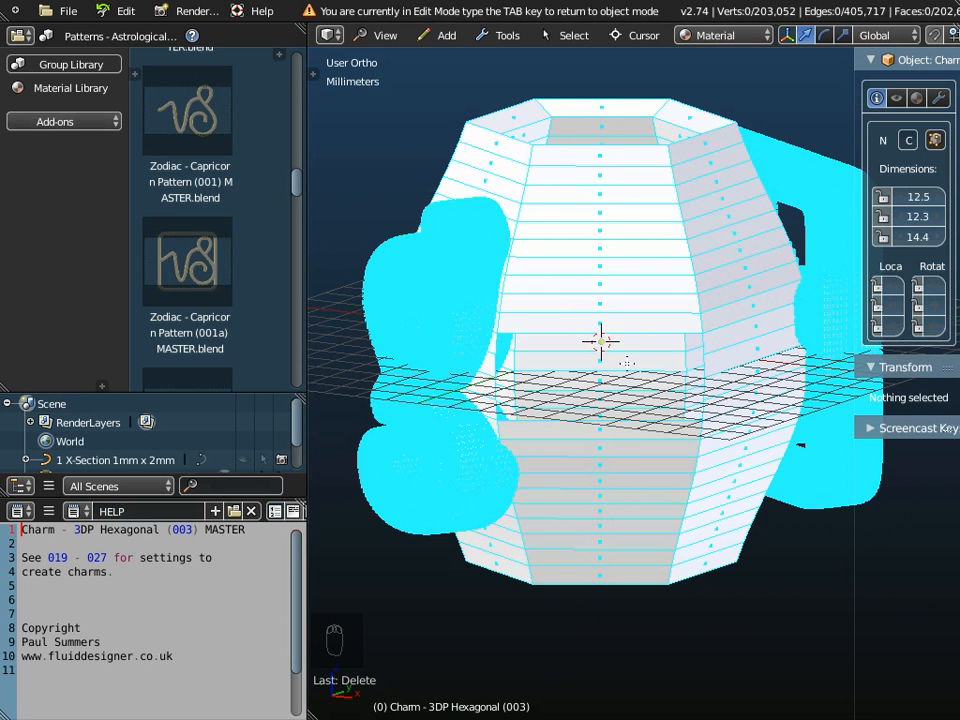
Delete the four stacked inner wall faces directly behind the opening in the charm's plain side wall.
{"action": "right_click", "coordinate": [640, 341]}
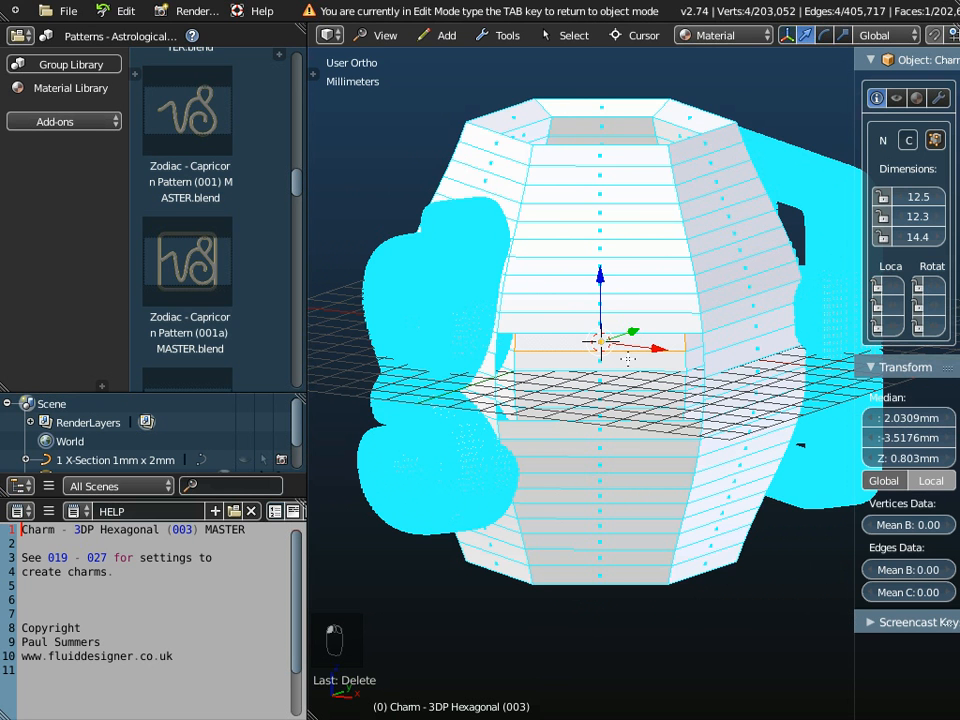
{"action": "right_click", "coordinate": [595, 416], "text": "shift"}
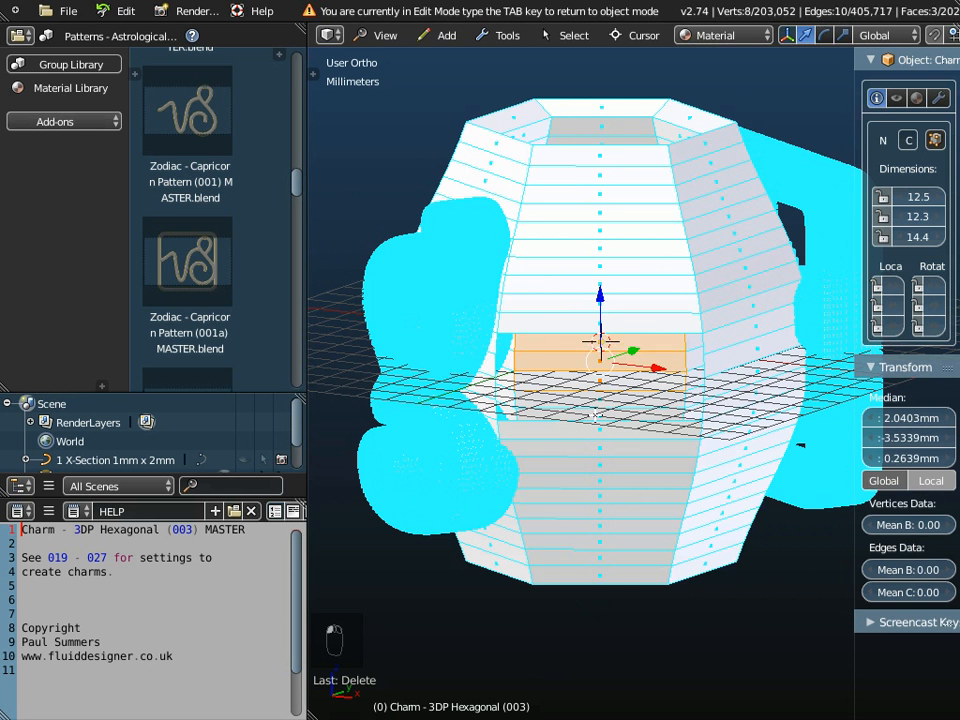
{"action": "right_click", "coordinate": [606, 455], "text": "shift"}
{"action": "mouse_move", "coordinate": [605, 450]}
{"action": "middle_mouse_down"}
{"action": "mouse_move", "coordinate": [605, 426]}
{"action": "mouse_move", "coordinate": [608, 438]}
{"action": "middle_mouse_up"}
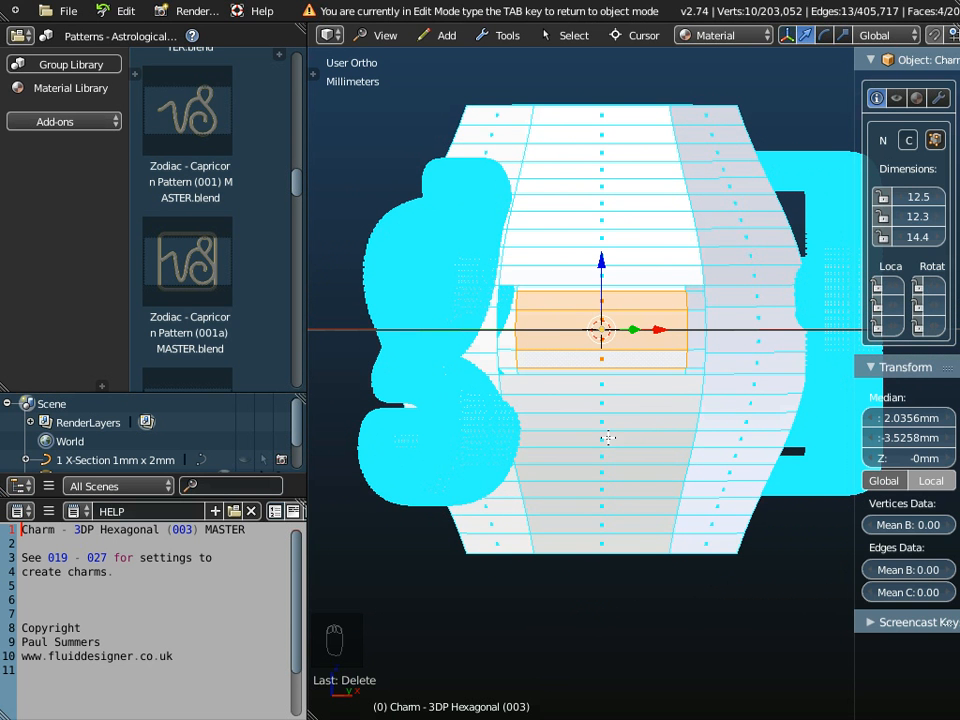
{"action": "key", "text": "x"}
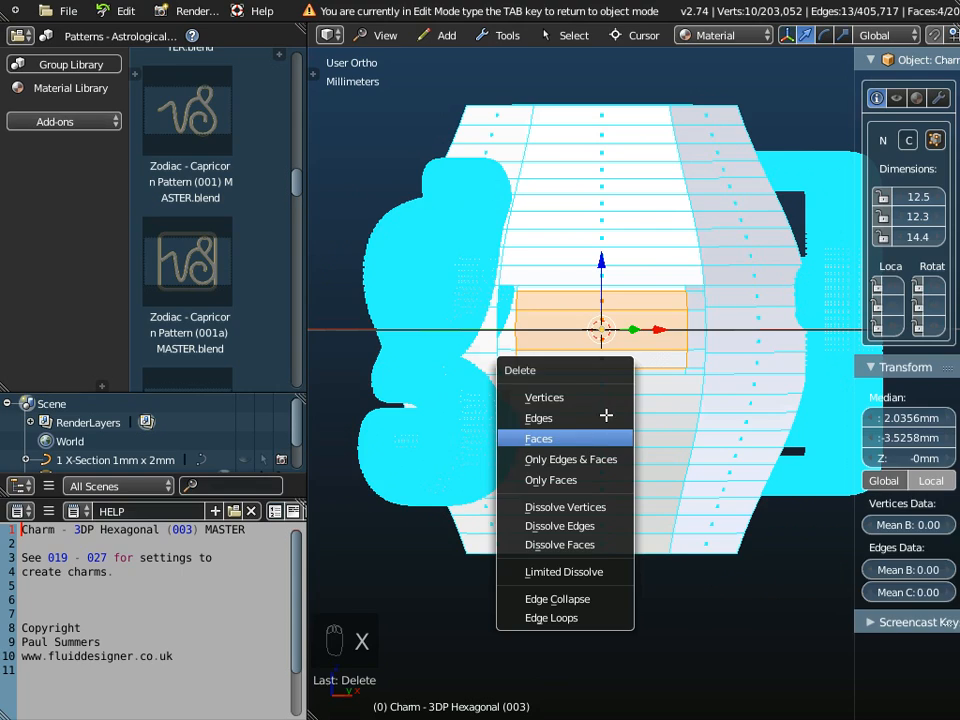
{"action": "left_click", "coordinate": [606, 436]}
Switch the mesh selection mode to Edge Select for working on the rim of the wall opening.
{"action": "middle_click_drag", "start_coordinate": [619, 386], "coordinate": [640, 382]}
{"action": "scroll", "coordinate": [640, 382], "scroll_direction": "up", "scroll_amount": 5}
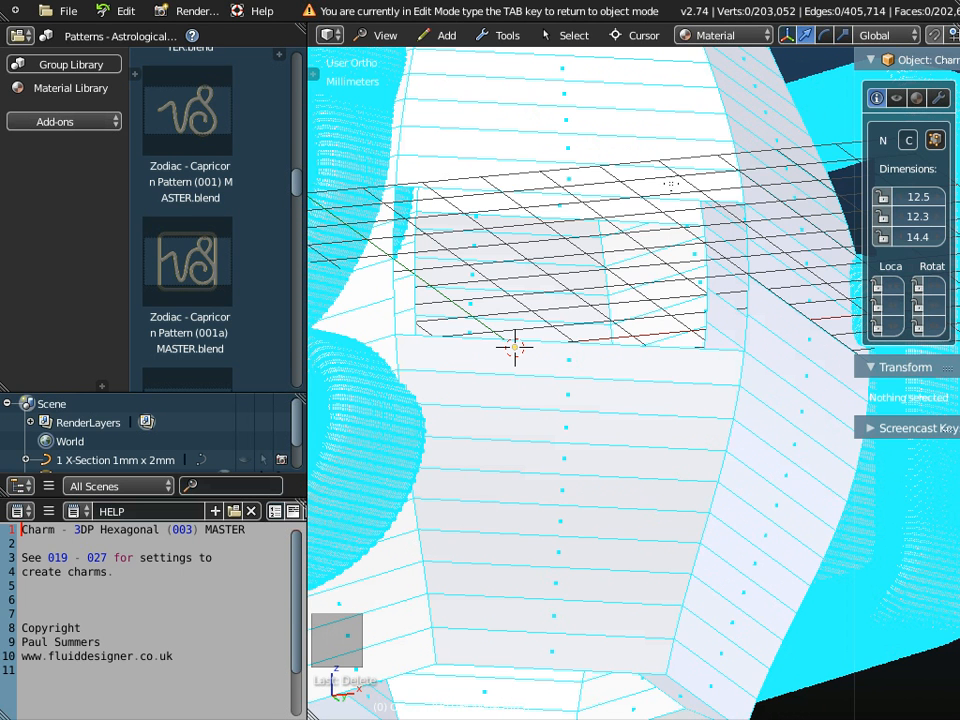
{"action": "right_click", "coordinate": [604, 115]}
{"action": "mouse_move", "coordinate": [617, 113]}
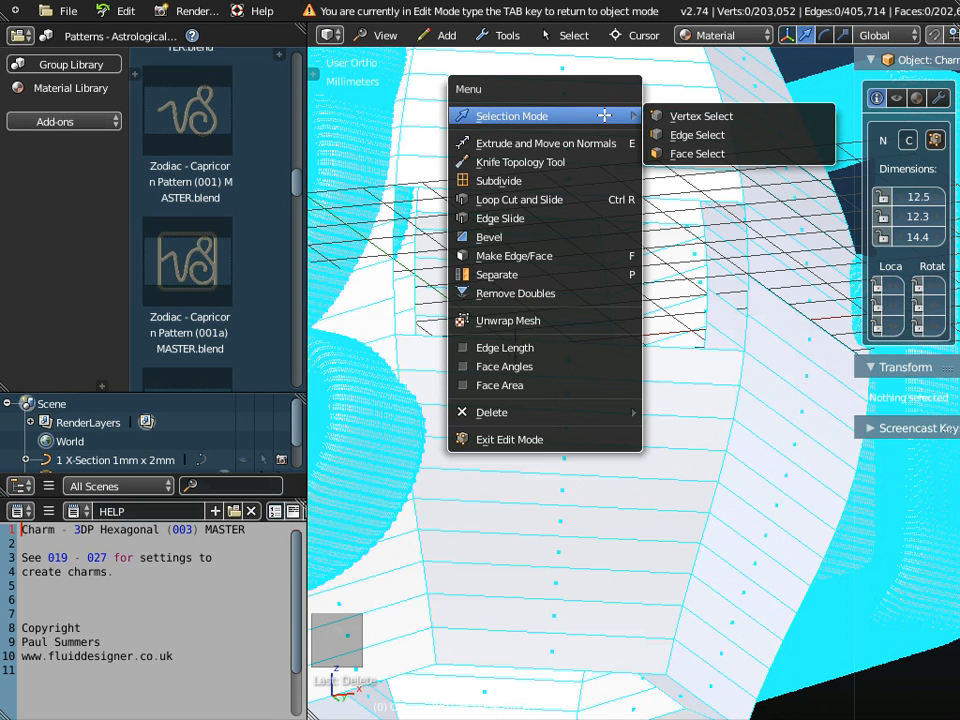
{"action": "left_click", "coordinate": [677, 135]}
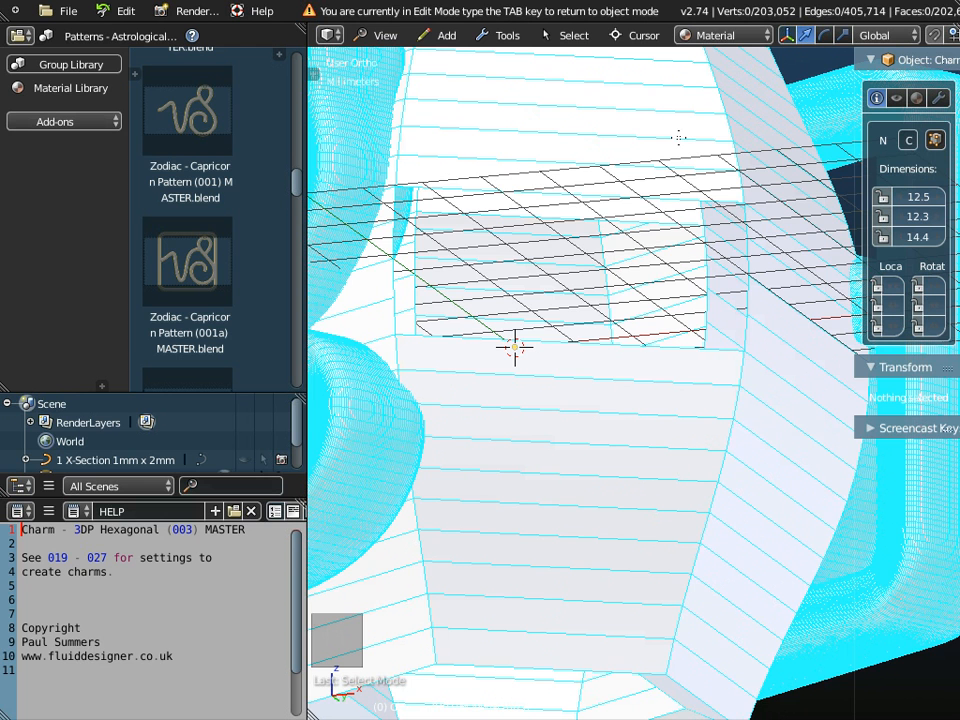
Bridge the outer and inner boundary edge loops of the wall opening with Bridge Edge Loops.
{"action": "right_click", "coordinate": [672, 212], "text": "alt"}
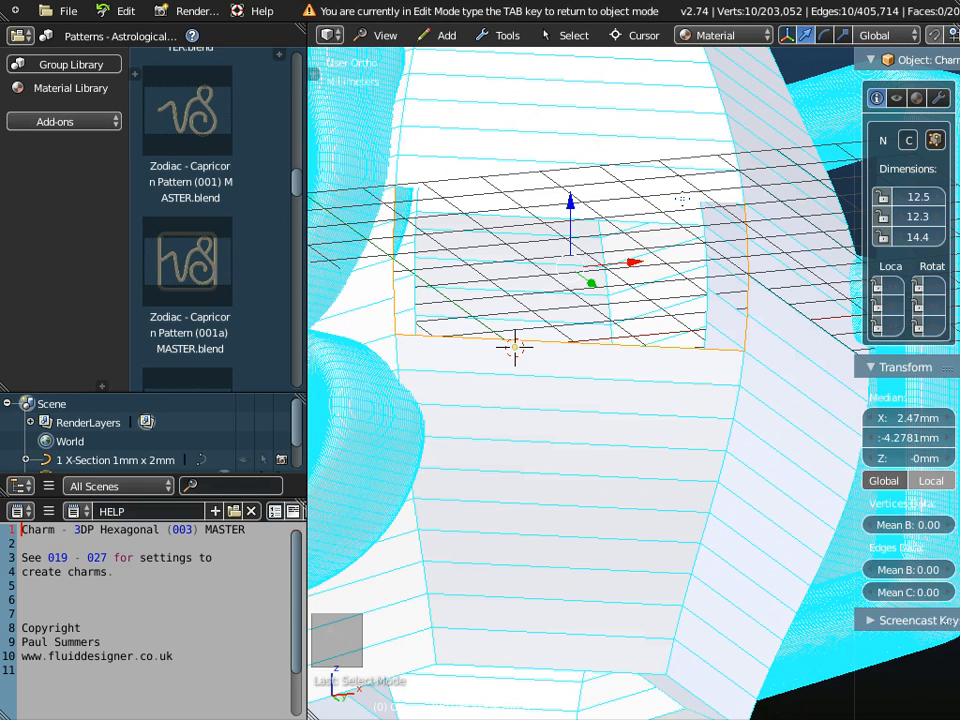
{"action": "right_click", "coordinate": [663, 224], "text": "alt+shift"}
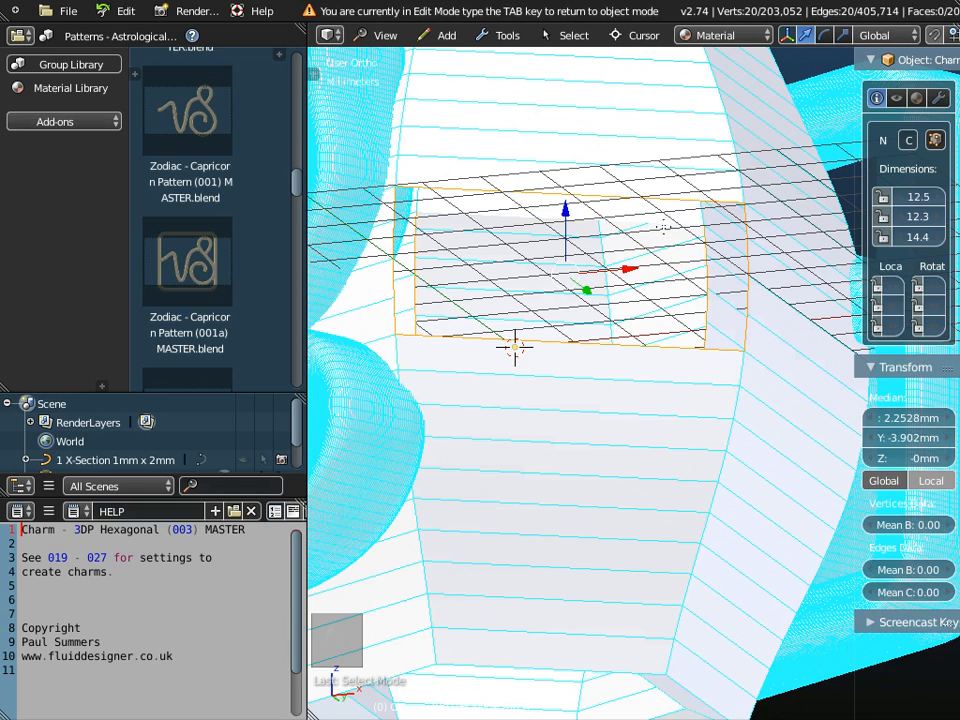
{"action": "middle_click_drag", "start_coordinate": [646, 272], "coordinate": [659, 240]}
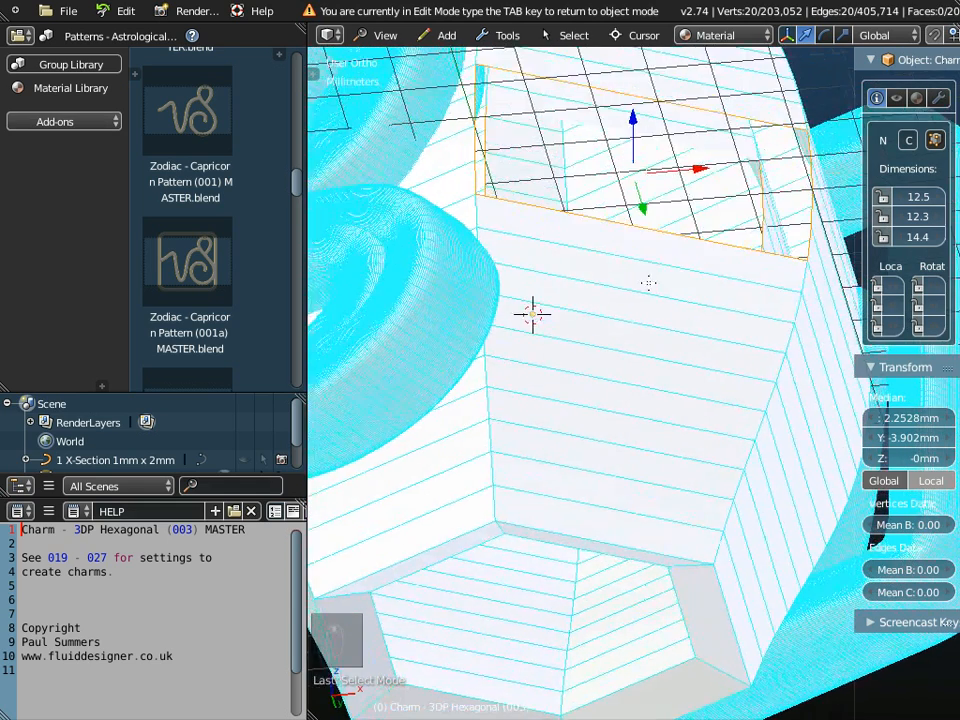
{"action": "key", "text": "KP_1"}
{"action": "middle_click_drag", "start_coordinate": [641, 311], "coordinate": [621, 241]}
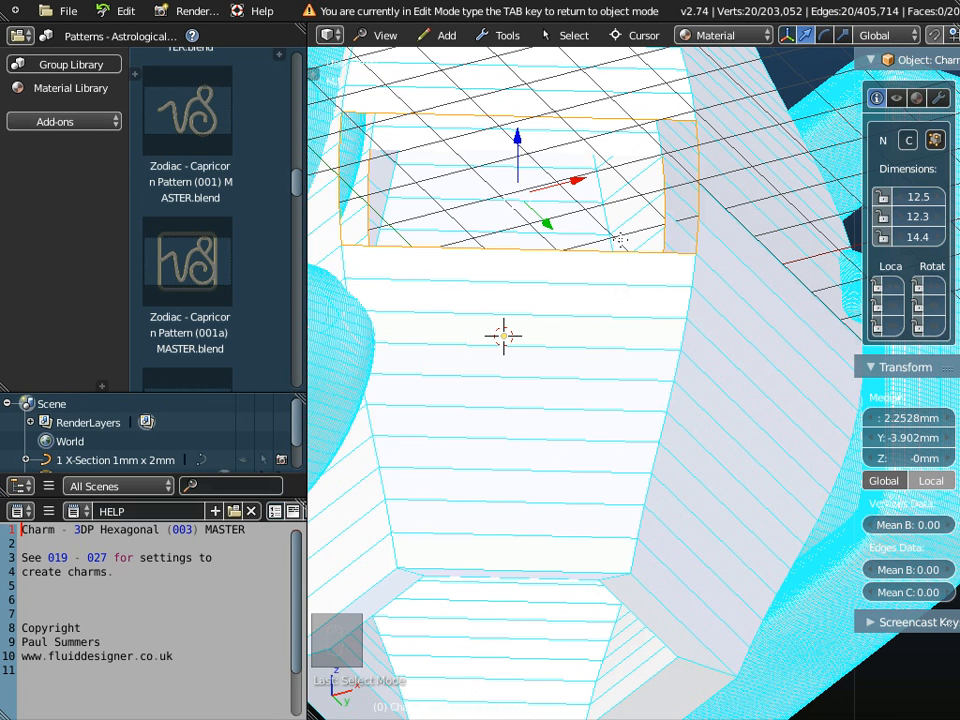
{"action": "key", "text": "ctrl+e"}
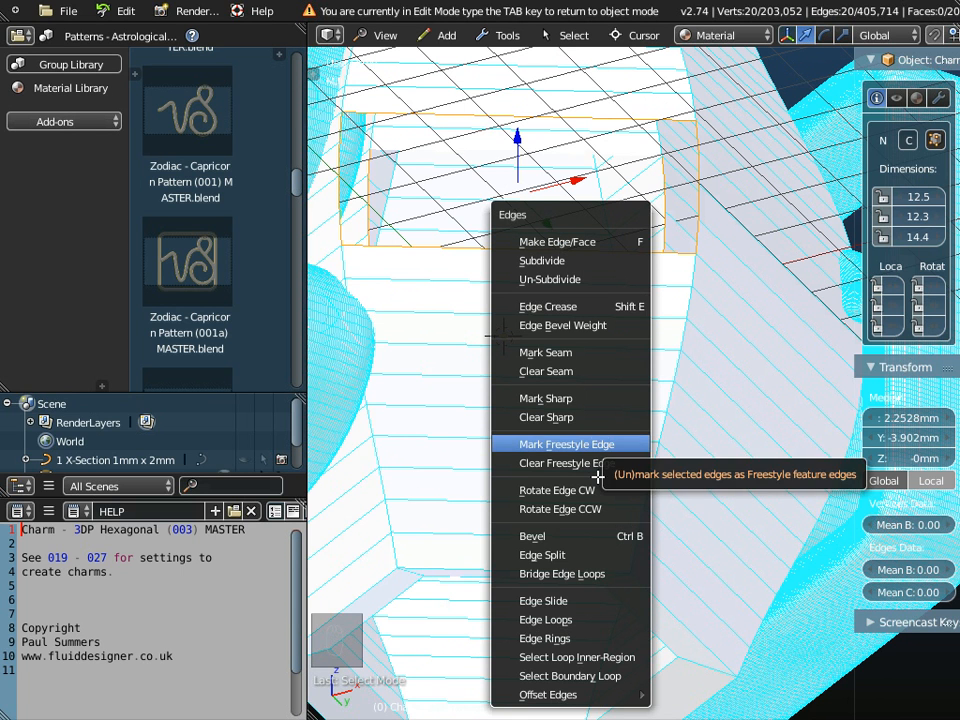
{"action": "left_click", "coordinate": [579, 574]}
Check the bridged wall opening from several angles and return the charm to Object Mode.
{"action": "middle_click_drag", "start_coordinate": [640, 367], "coordinate": [830, 367]}
{"action": "scroll", "coordinate": [616, 421], "scroll_direction": "down", "scroll_amount": 5}
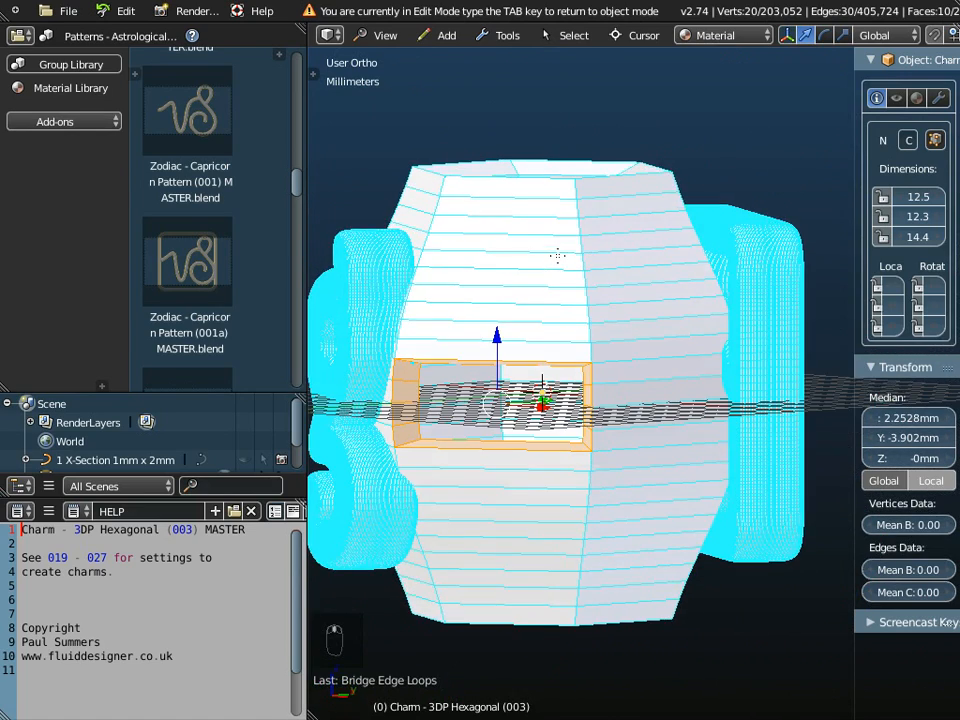
{"action": "middle_click_drag", "start_coordinate": [575, 341], "coordinate": [613, 369]}
{"action": "middle_click_drag", "start_coordinate": [622, 428], "coordinate": [652, 492]}
{"action": "scroll", "coordinate": [716, 437], "scroll_direction": "down", "scroll_amount": 2}
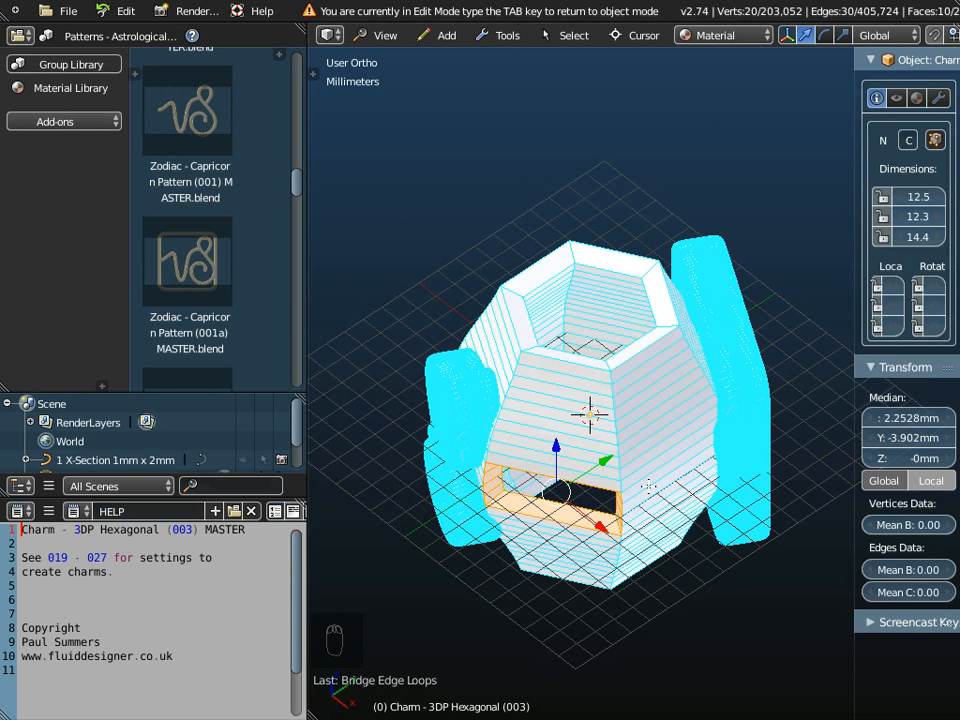
{"action": "key", "text": "Tab"}
{"action": "mouse_move", "coordinate": [646, 457]}
{"action": "middle_mouse_down"}
{"action": "mouse_move", "coordinate": [664, 409]}
{"action": "mouse_move", "coordinate": [666, 487]}
{"action": "mouse_move", "coordinate": [698, 278]}
{"action": "mouse_move", "coordinate": [643, 453]}
{"action": "middle_mouse_up"}
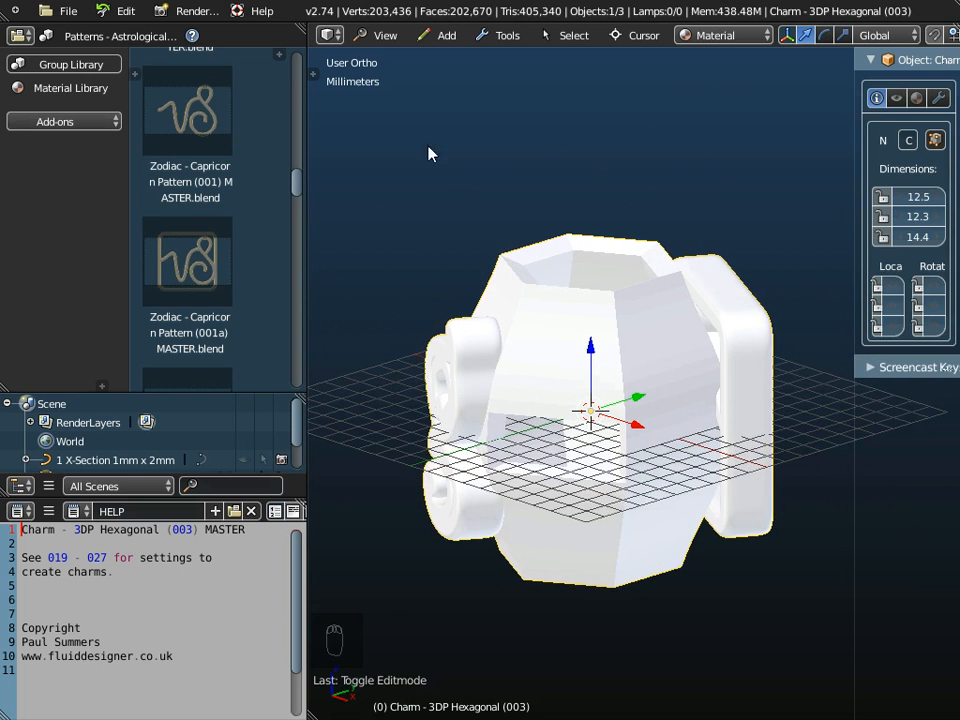
Export the charm to the Desktop as the STL file "Charm - 3DP Hexagonal g and Capricorn Pattern.stl".
{"action": "left_click", "coordinate": [74, 12]}
{"action": "mouse_move", "coordinate": [92, 395]}
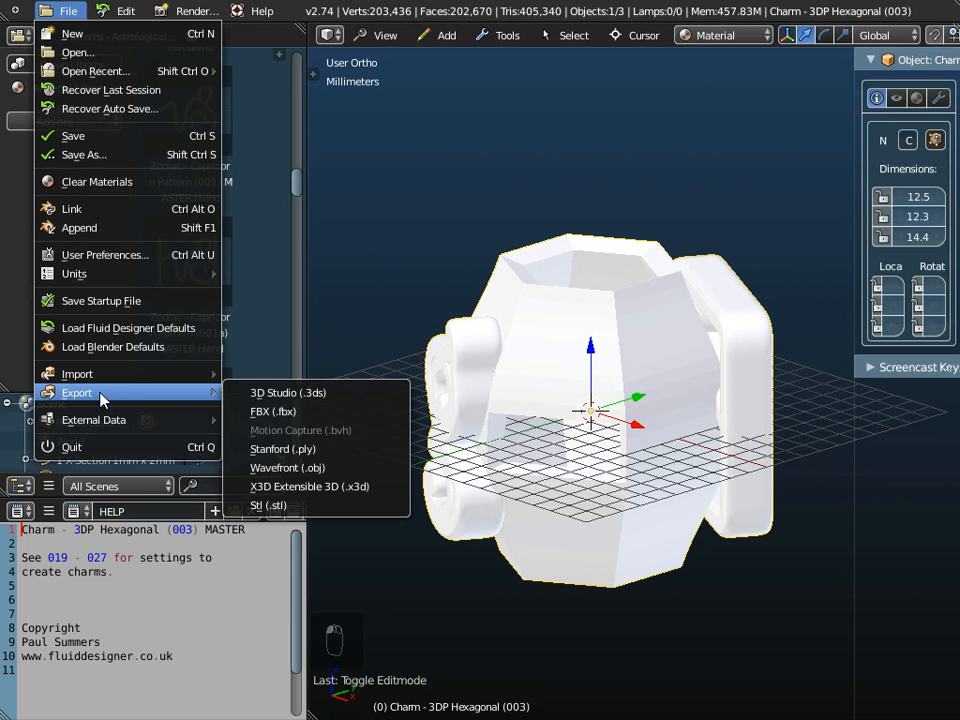
{"action": "left_click", "coordinate": [270, 505]}
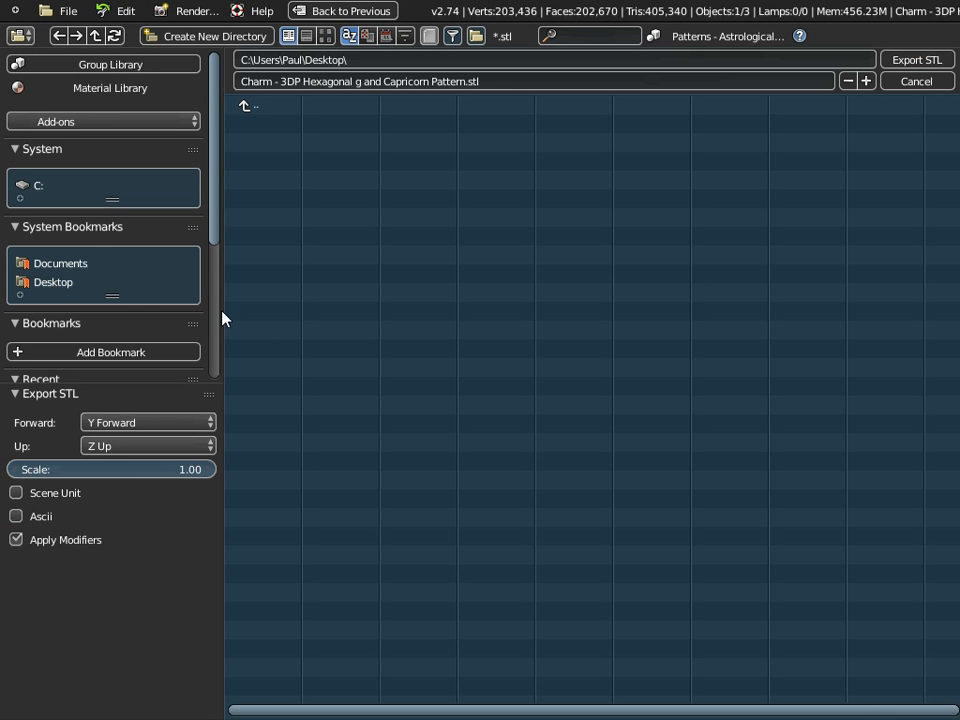
{"action": "left_click", "coordinate": [55, 283]}
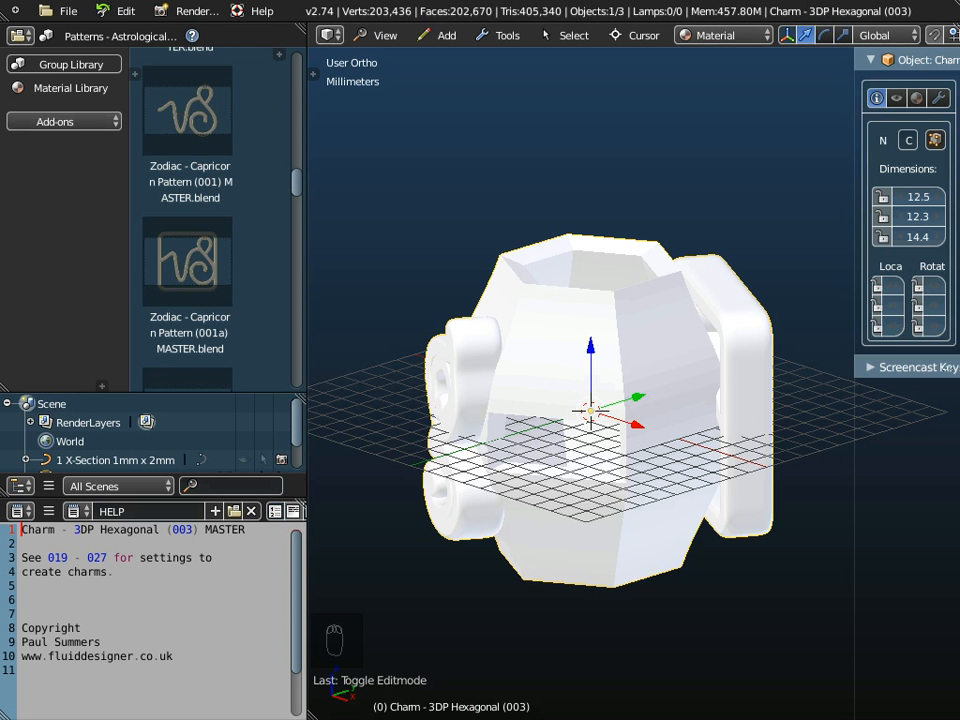
Switch to netfabb Basic and open the file "Charm - 3DP Hexagonal g and Capricorn Pattern" from the Desktop.
{"action": "left_click", "coordinate": [533, 718]}
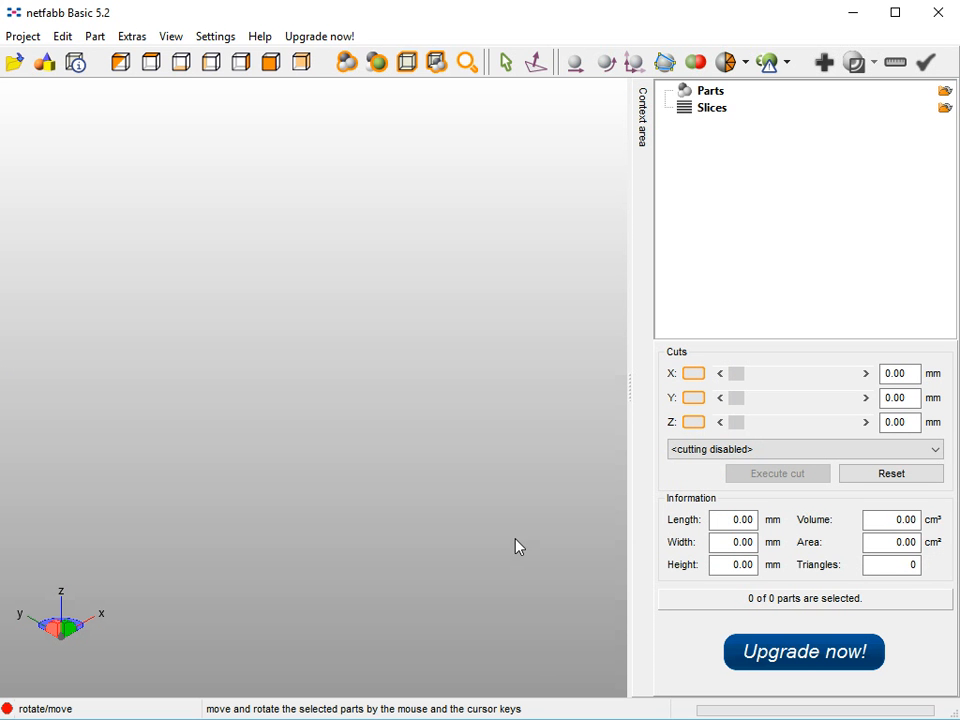
{"action": "left_click", "coordinate": [22, 36]}
{"action": "left_click", "coordinate": [44, 82]}
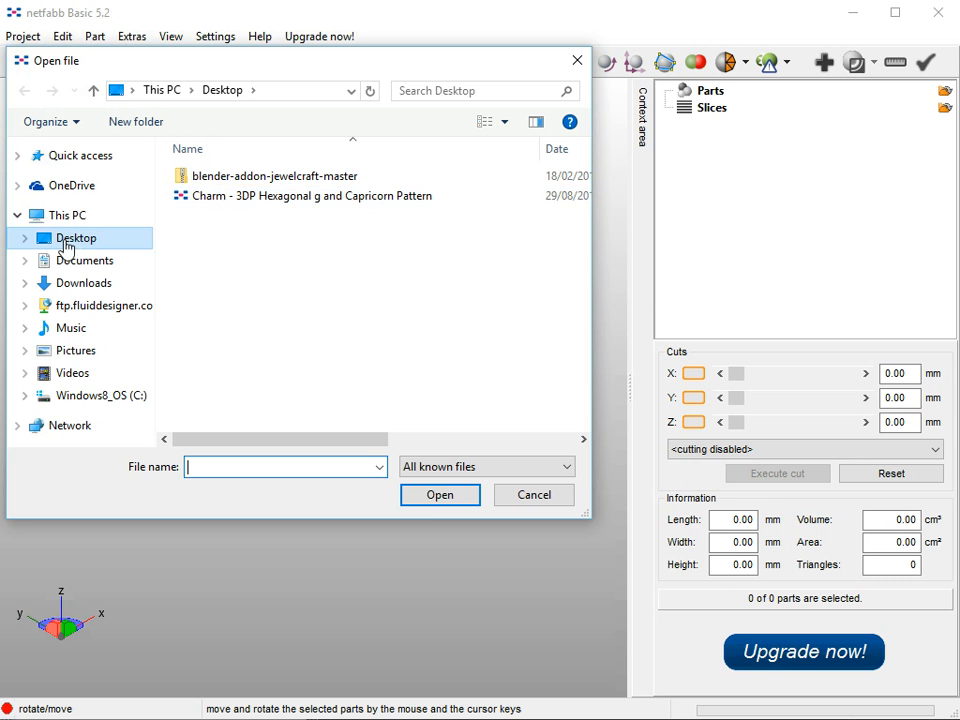
{"action": "left_click", "coordinate": [224, 196]}
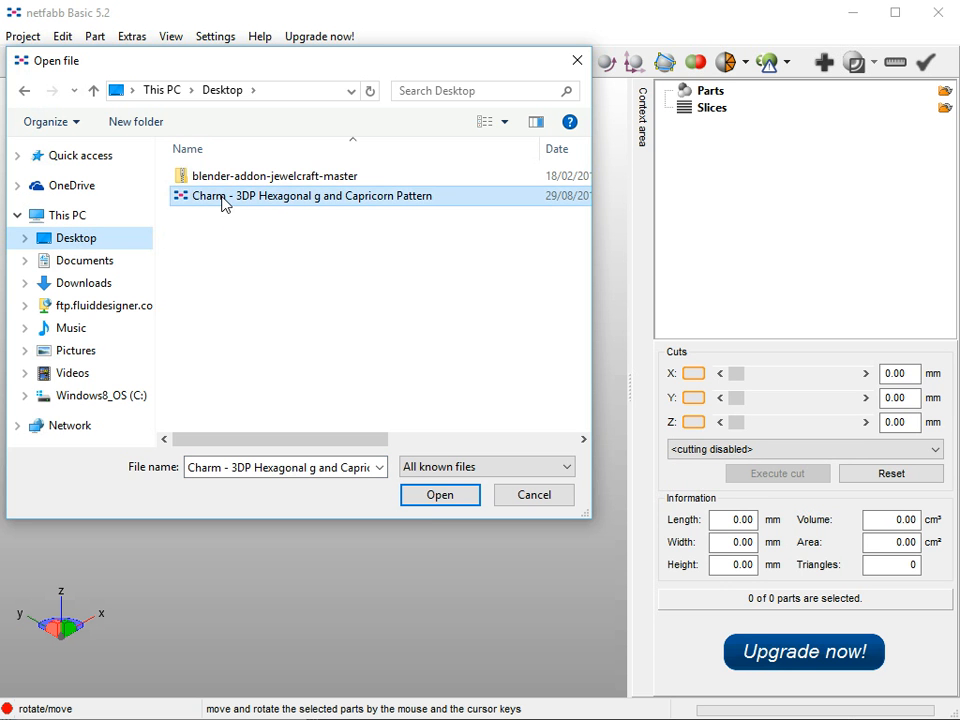
{"action": "left_click", "coordinate": [433, 500]}
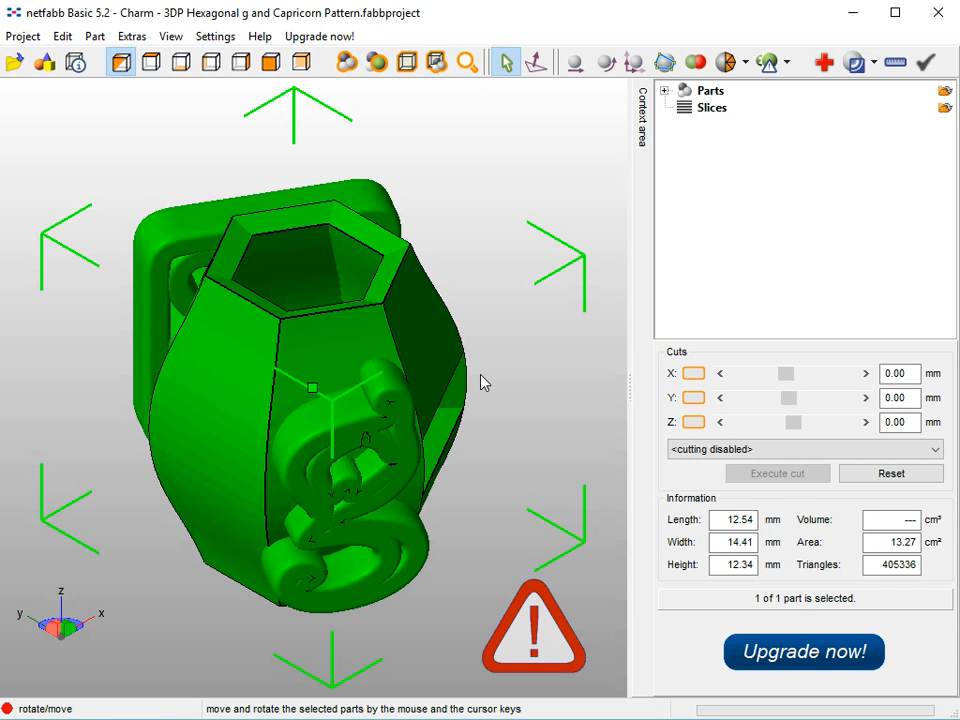
Start a part repair on the charm, run the automatic repair, and update the mesh statistics before and after it.
{"action": "right_click_drag", "start_coordinate": [449, 522], "coordinate": [525, 525]}
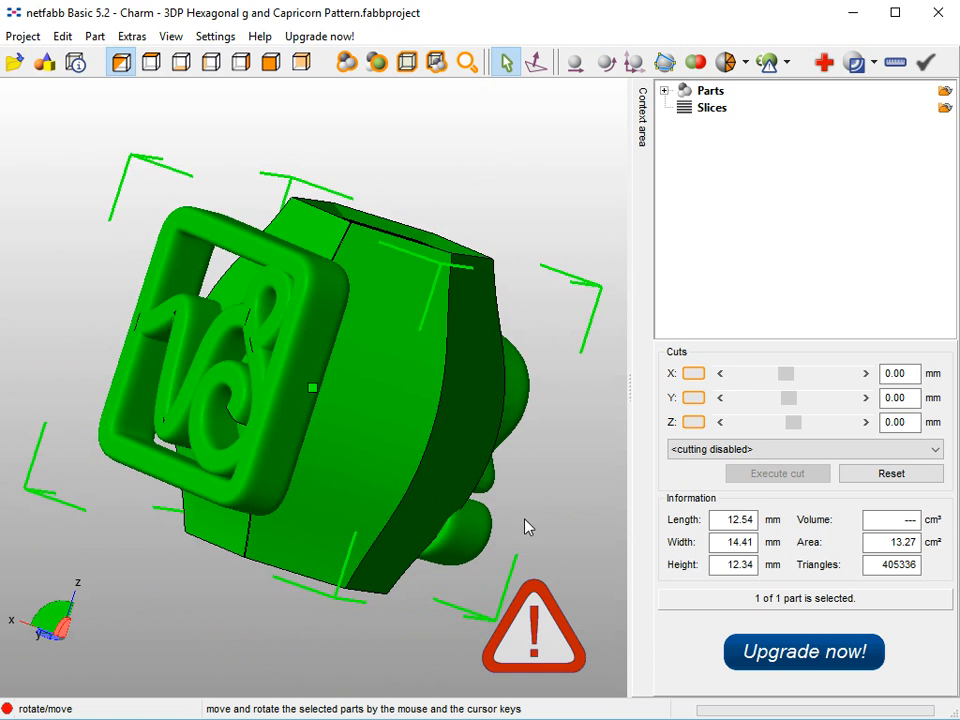
{"action": "left_click", "coordinate": [820, 63]}
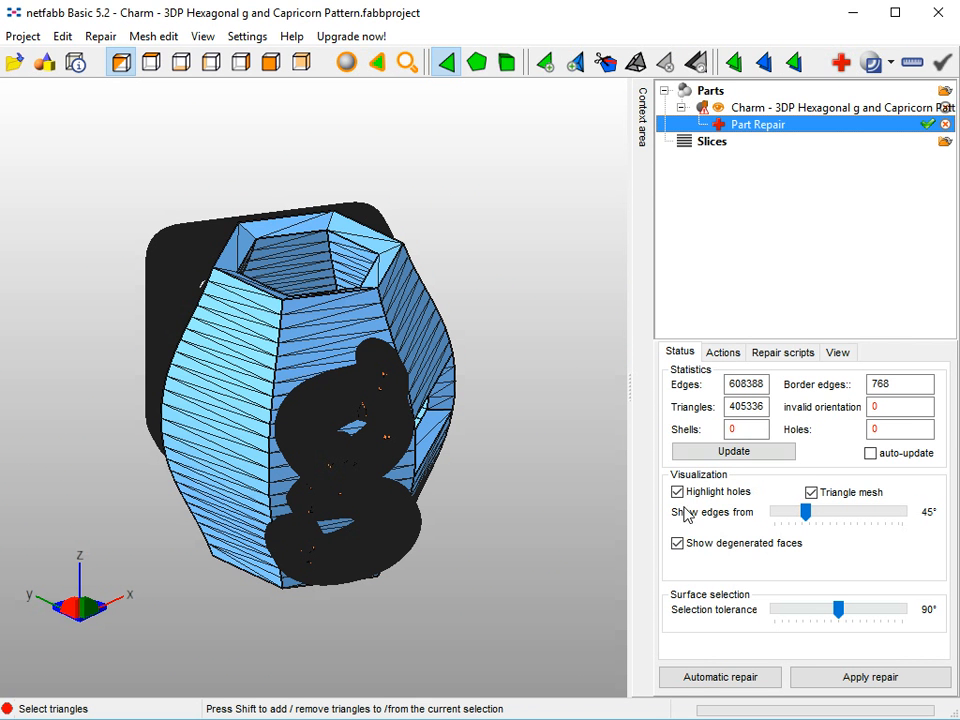
{"action": "left_click", "coordinate": [726, 452]}
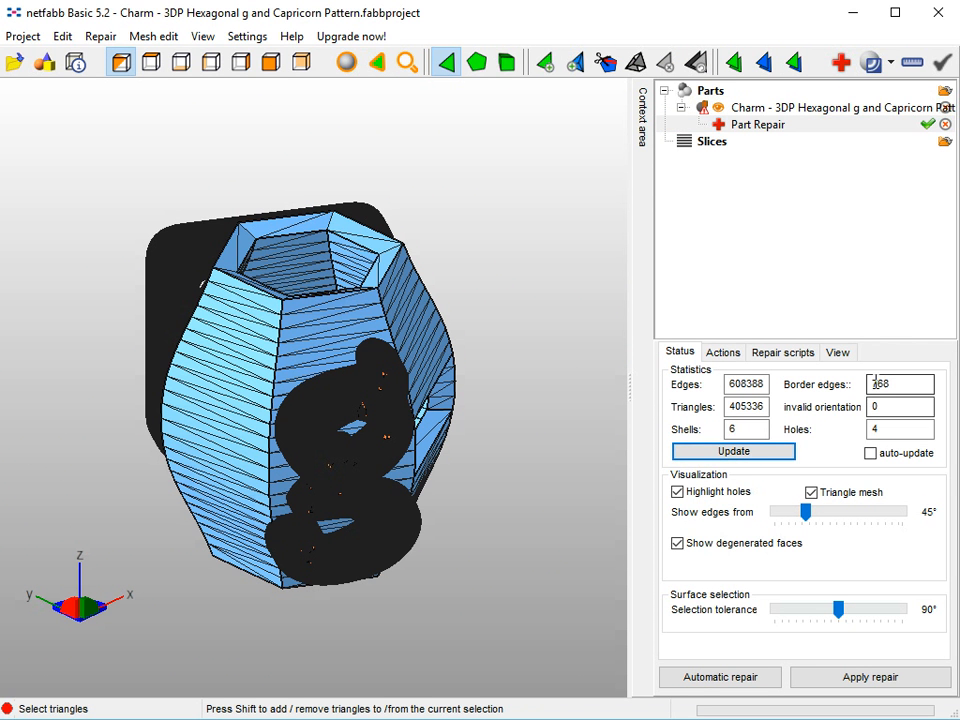
{"action": "left_click", "coordinate": [746, 680]}
{"action": "left_click", "coordinate": [418, 417]}
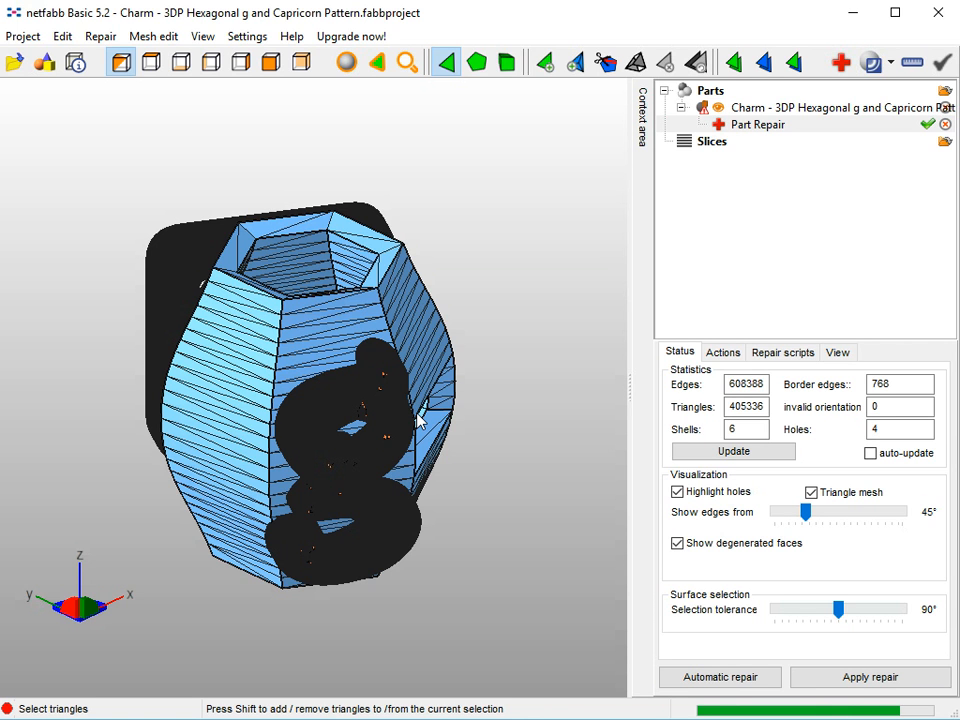
{"action": "left_click", "coordinate": [714, 454]}
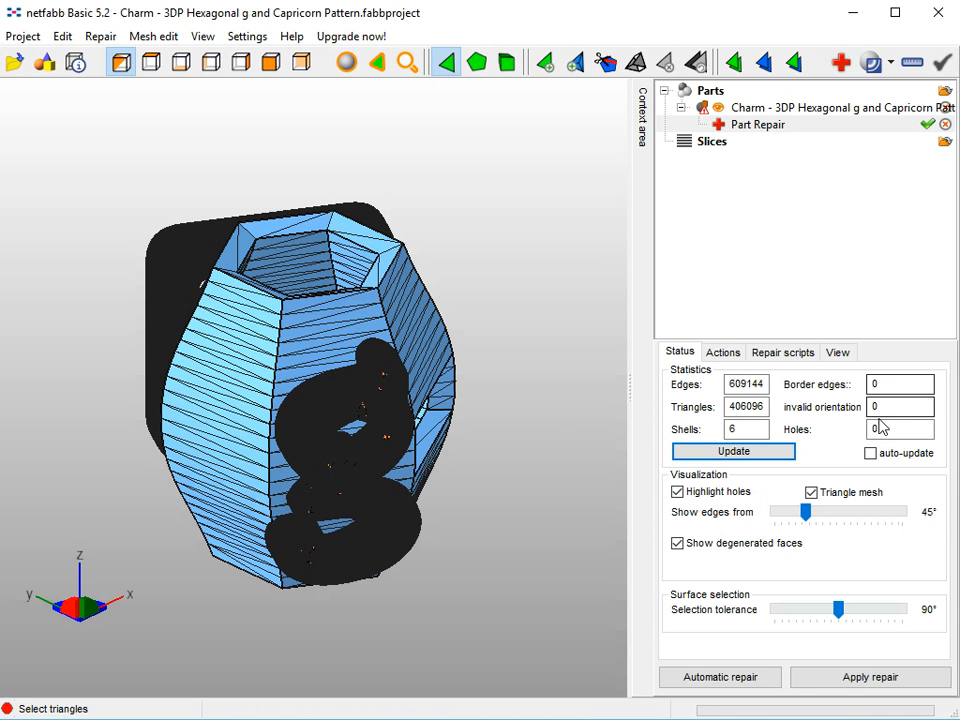
Apply the repair to the charm and remove the old part.
{"action": "left_click", "coordinate": [857, 678]}
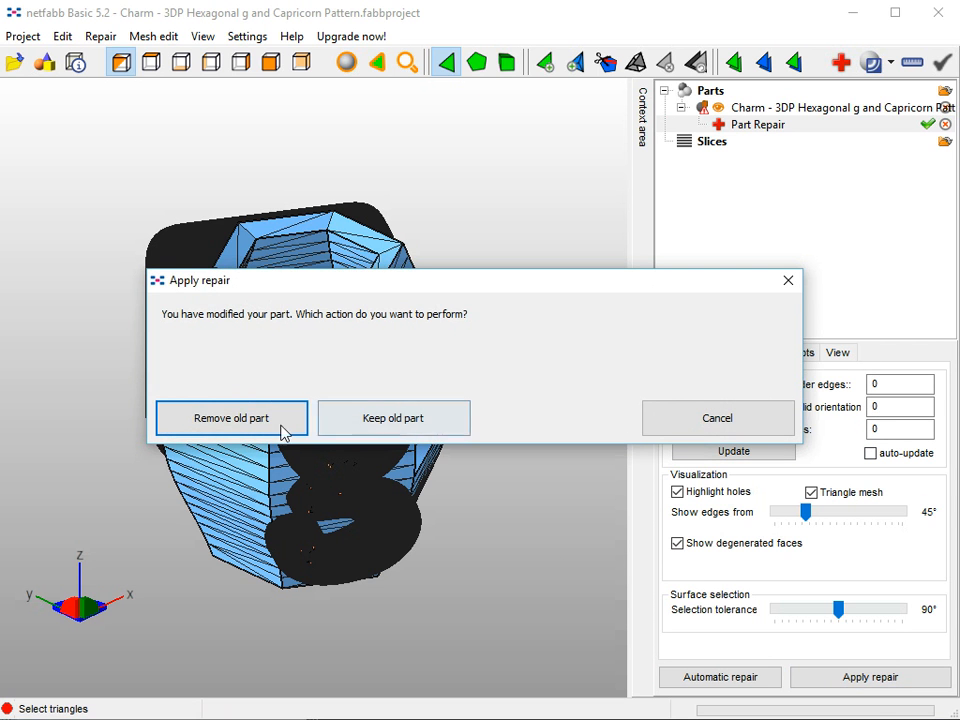
{"action": "left_click", "coordinate": [246, 428]}
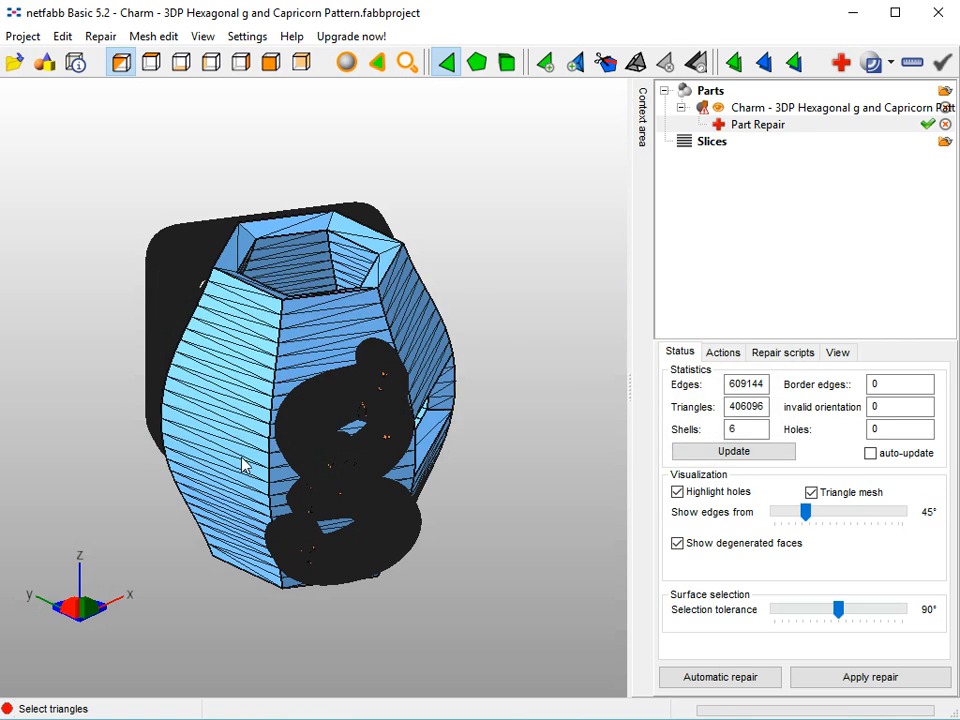
{"action": "right_click_drag", "start_coordinate": [239, 482], "coordinate": [480, 320]}
Export the repaired charm as STL to the Desktop, replacing the existing "Charm - 3DP Hexagonal g and Capricorn Pattern" file, and inspect the wall opening.
{"action": "left_click", "coordinate": [95, 36]}
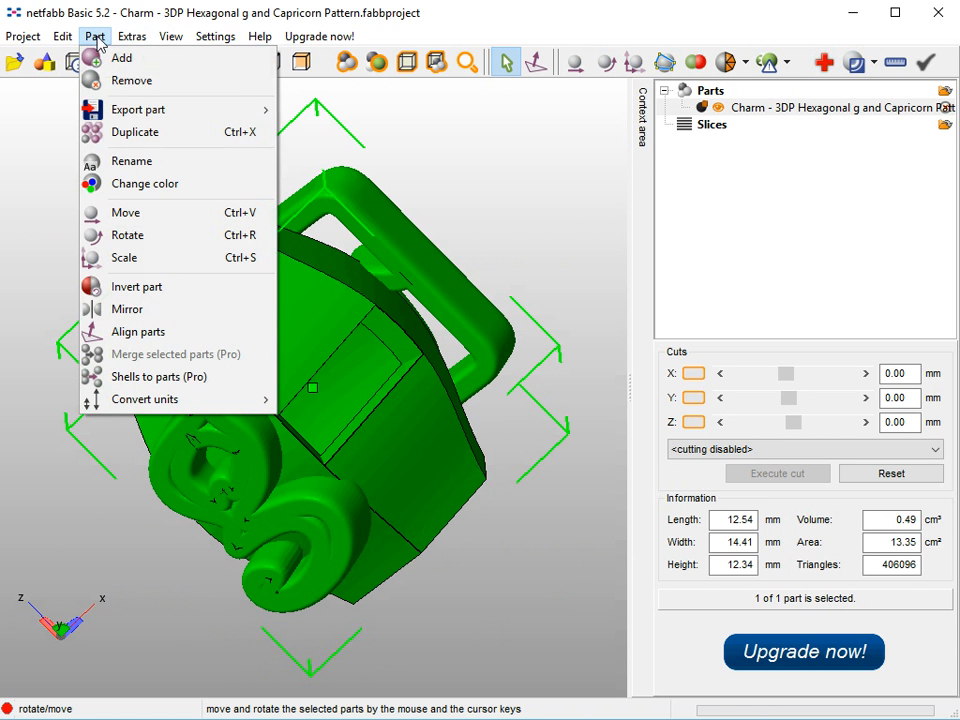
{"action": "mouse_move", "coordinate": [117, 112]}
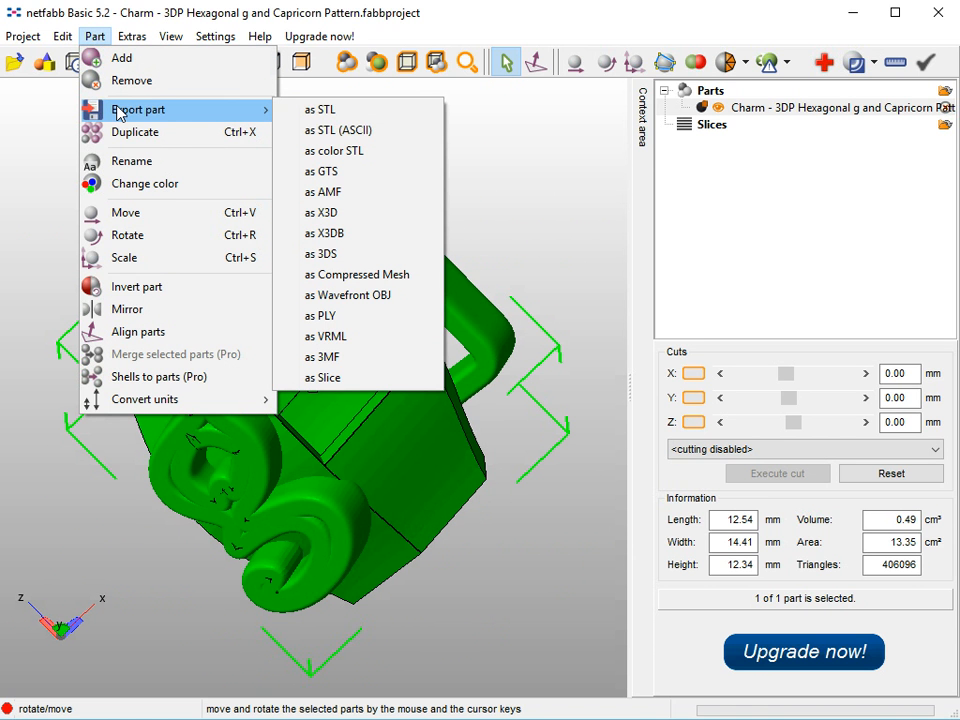
{"action": "left_click", "coordinate": [329, 112]}
{"action": "left_click", "coordinate": [283, 178]}
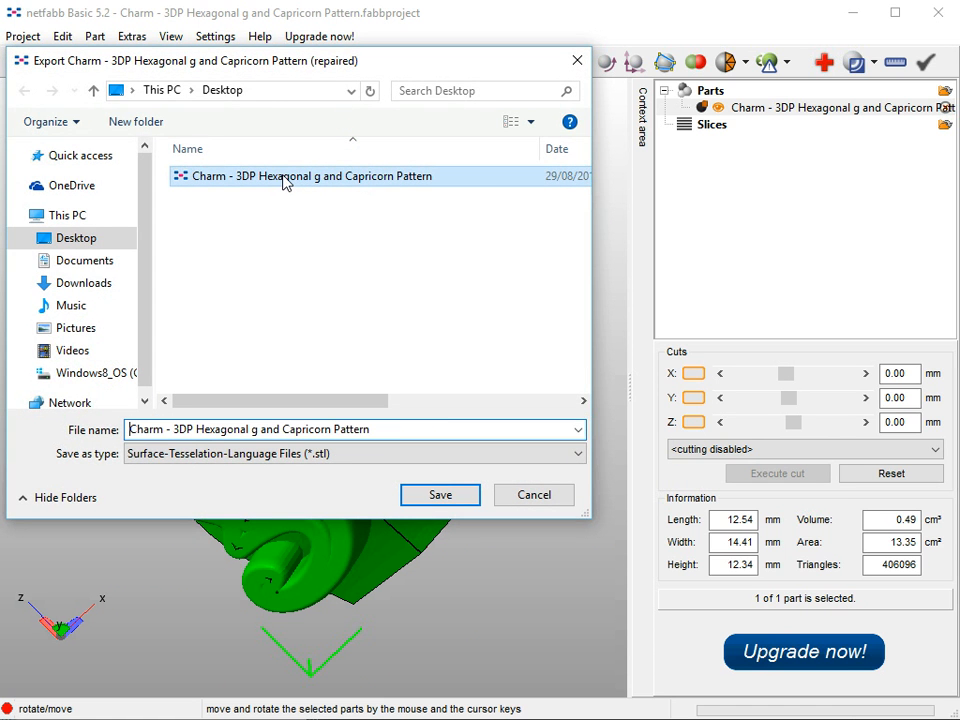
{"action": "left_click", "coordinate": [446, 497]}
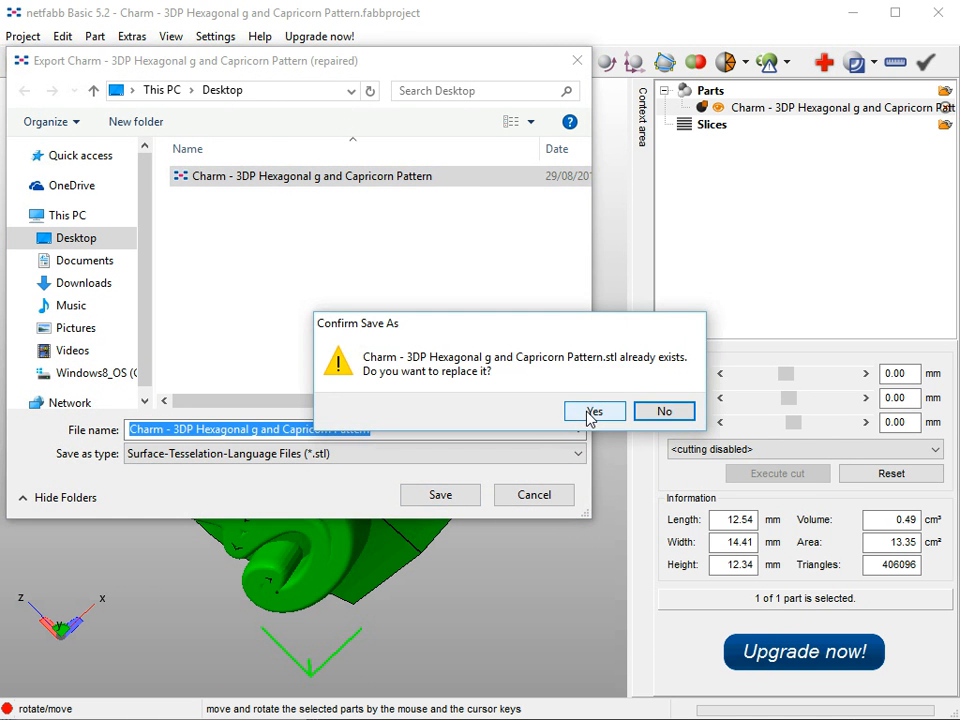
{"action": "left_click", "coordinate": [592, 412]}
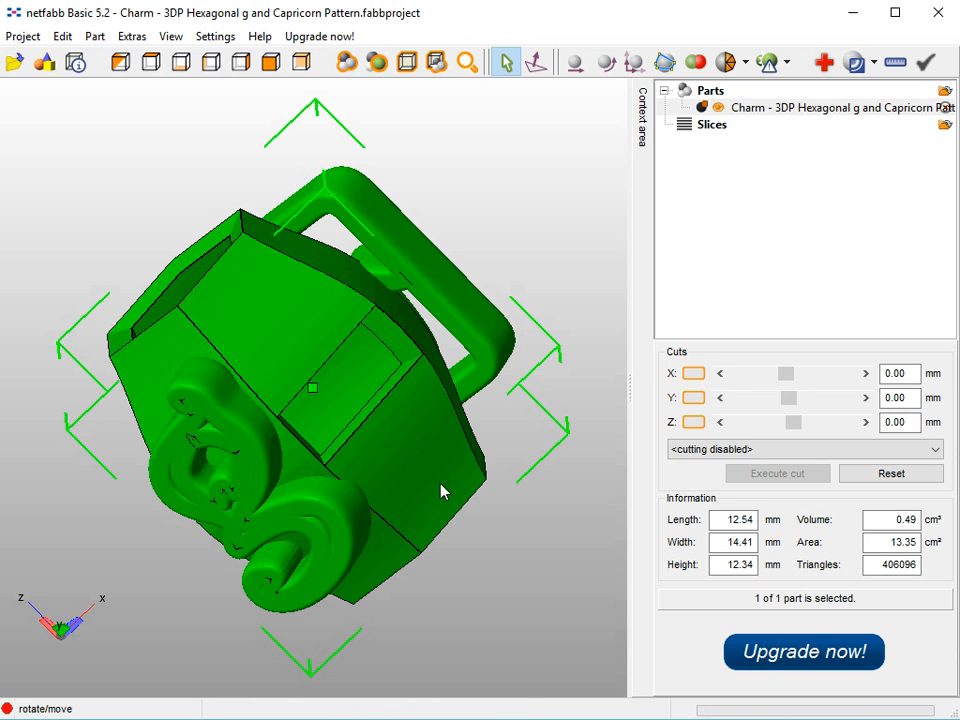
{"action": "right_click_drag", "start_coordinate": [435, 492], "coordinate": [518, 345]}
{"action": "right_click_drag", "start_coordinate": [325, 460], "coordinate": [277, 424]}
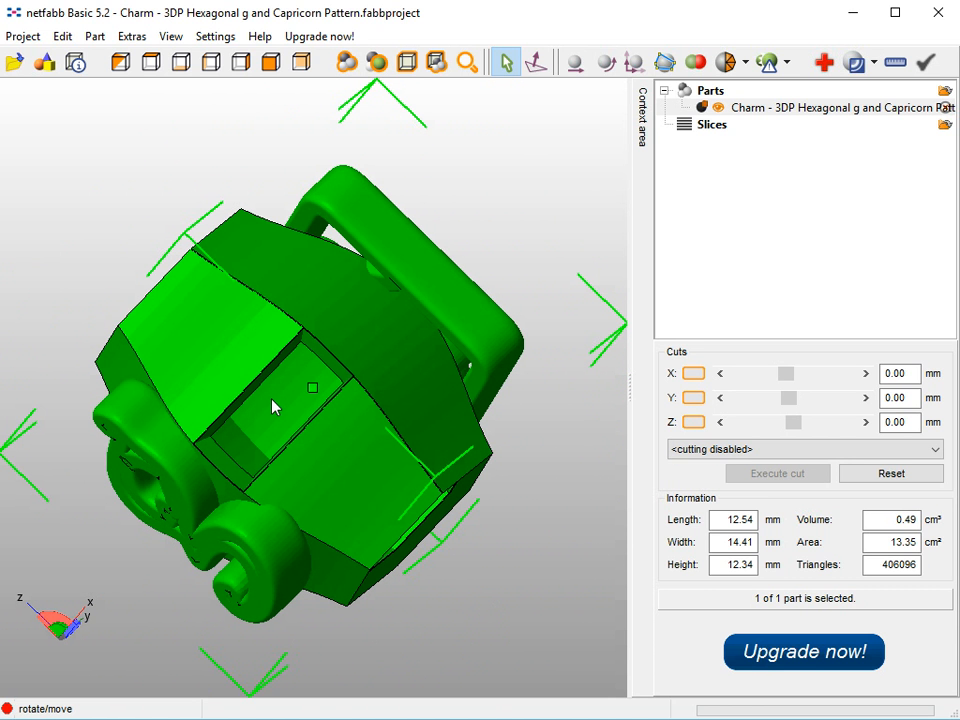